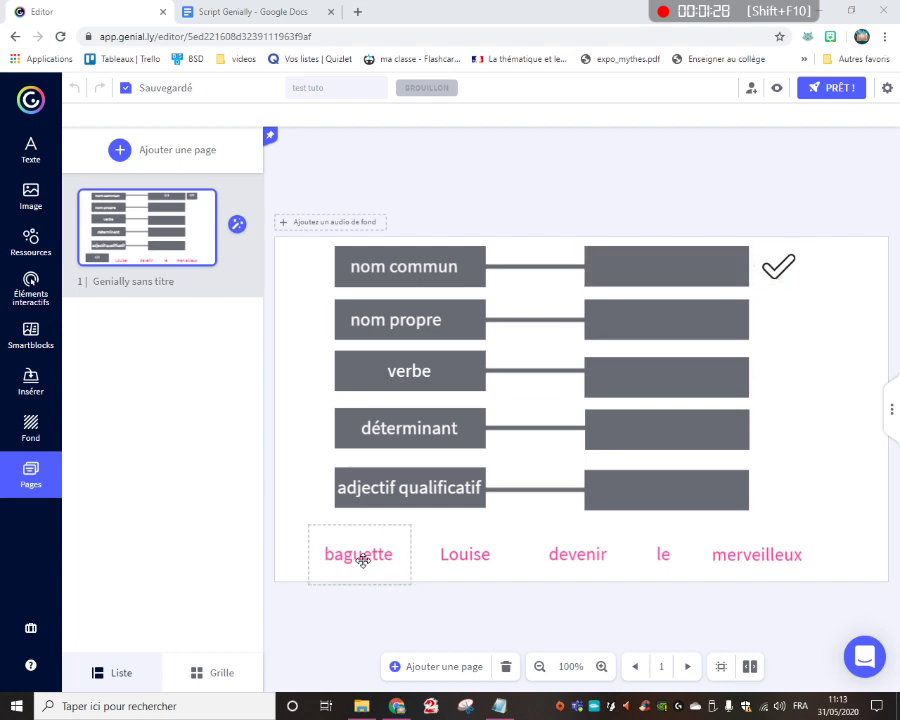
Move the word baguette onto the box beside nom commun, inspect the check mark and box, and return baguette to the word row
drag(359, 574, 671, 267)
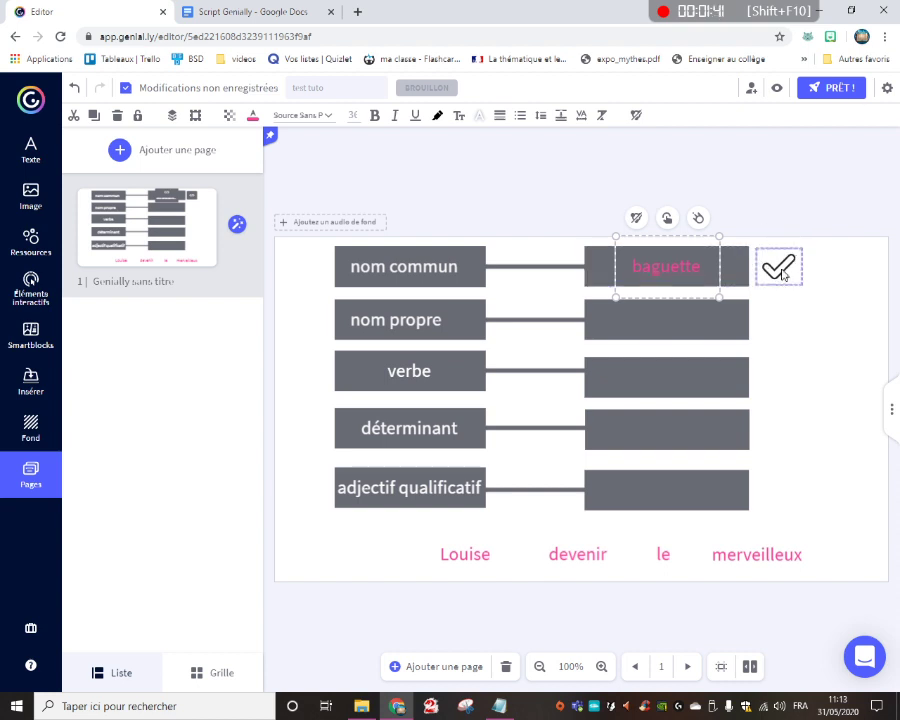
click(778, 265)
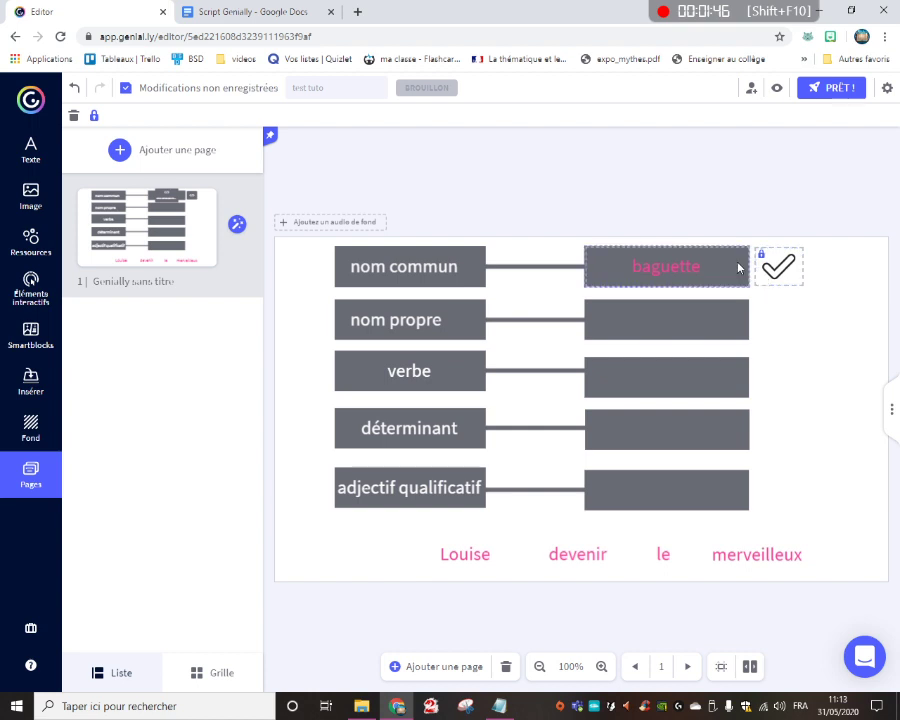
click(591, 257)
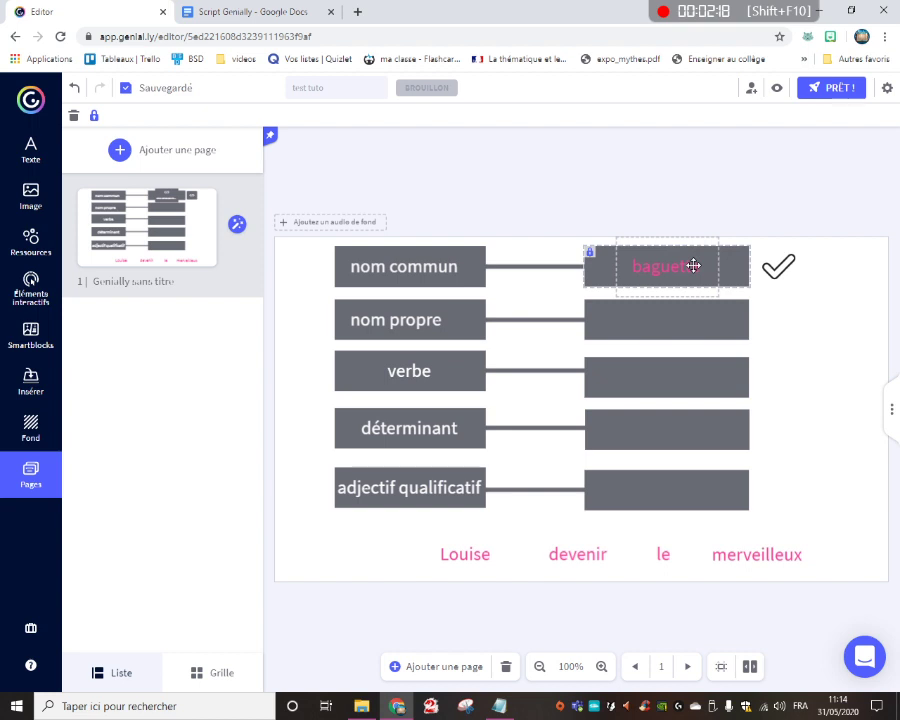
drag(693, 265, 352, 550)
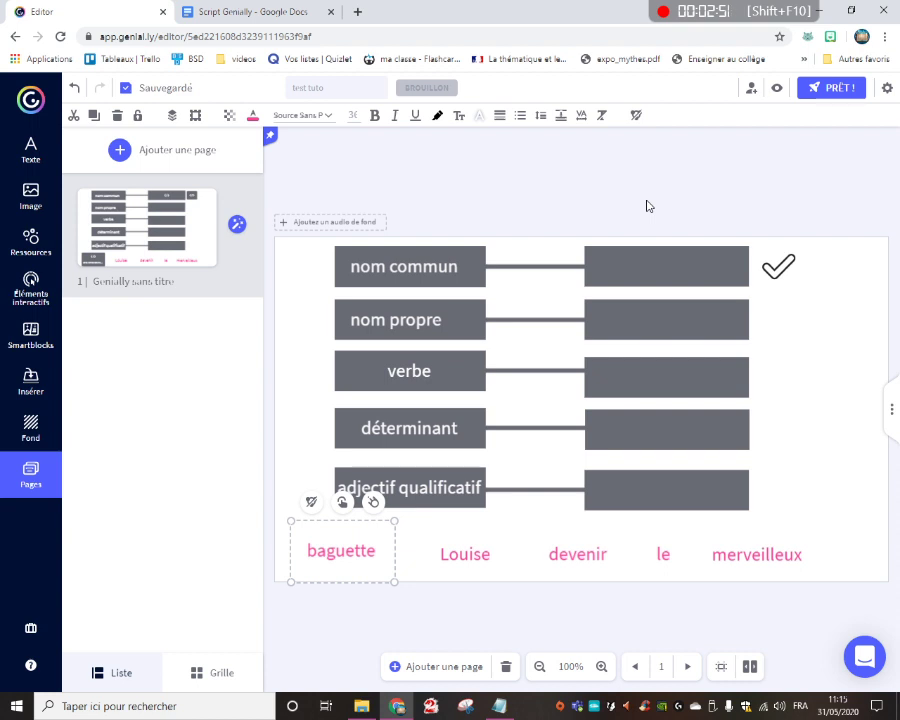
Copy the <div id="NOM_OBJET"> script line from the Script Genially document and return to the Genially editor
click(283, 12)
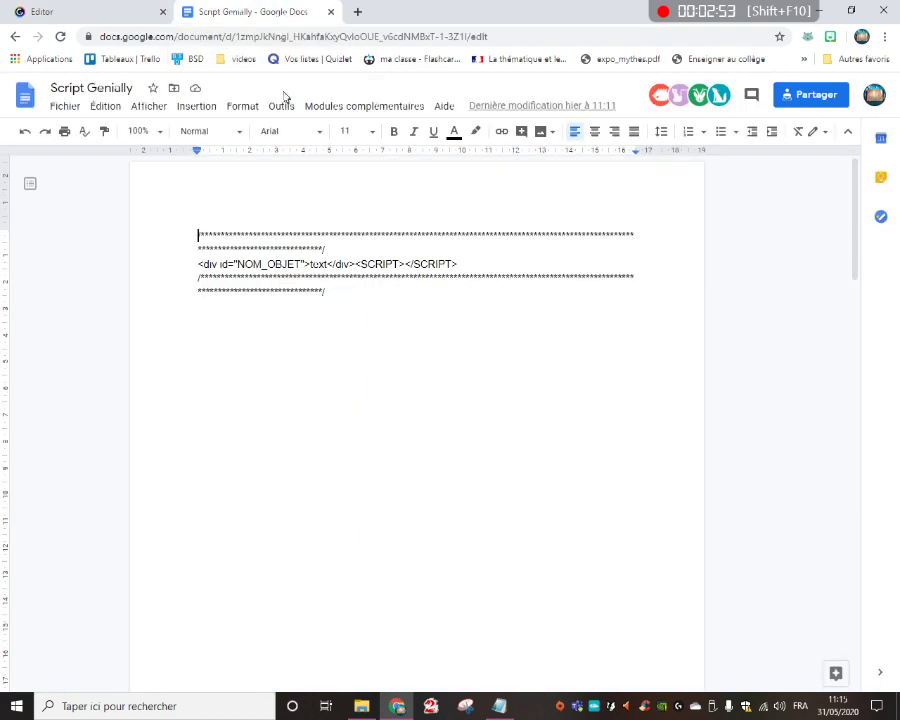
triple_click(313, 266)
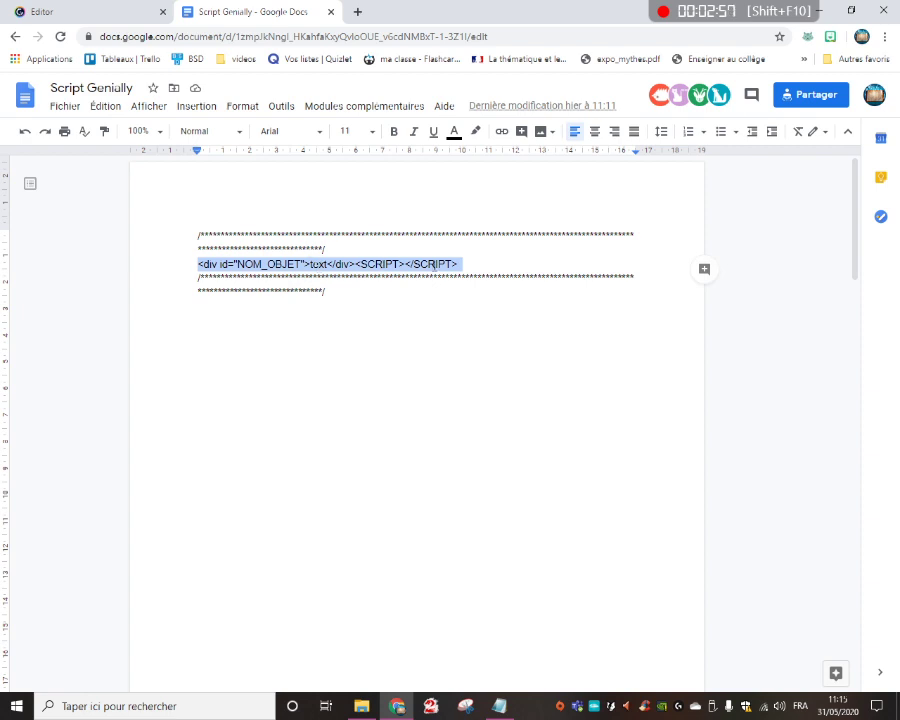
click(68, 8)
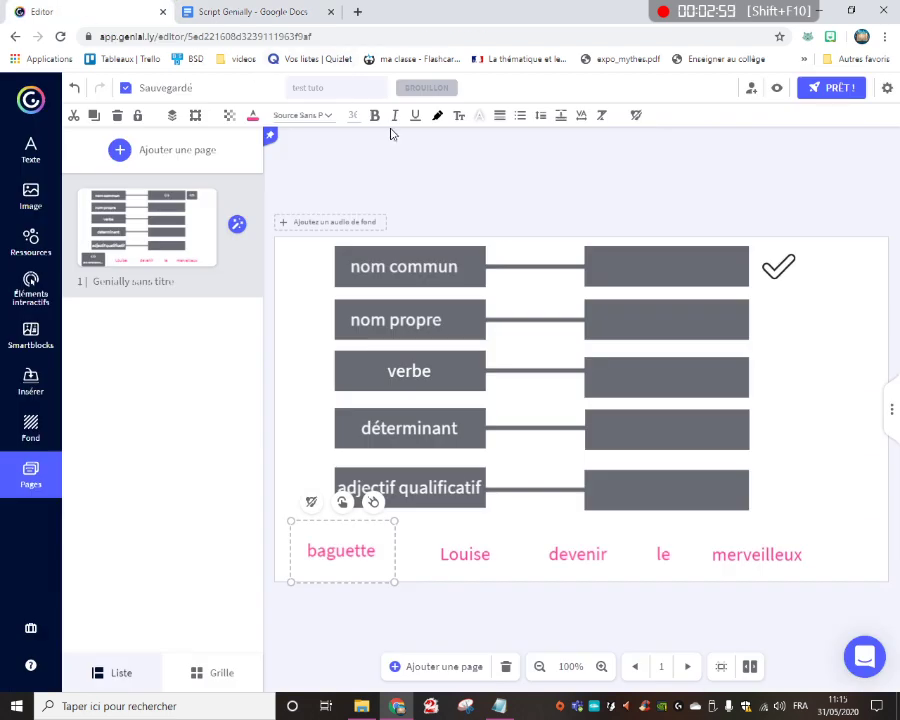
Review the drag-and-drop script in Script-Genially-3.txt in Notepad and the div line in the Script Genially document
click(497, 706)
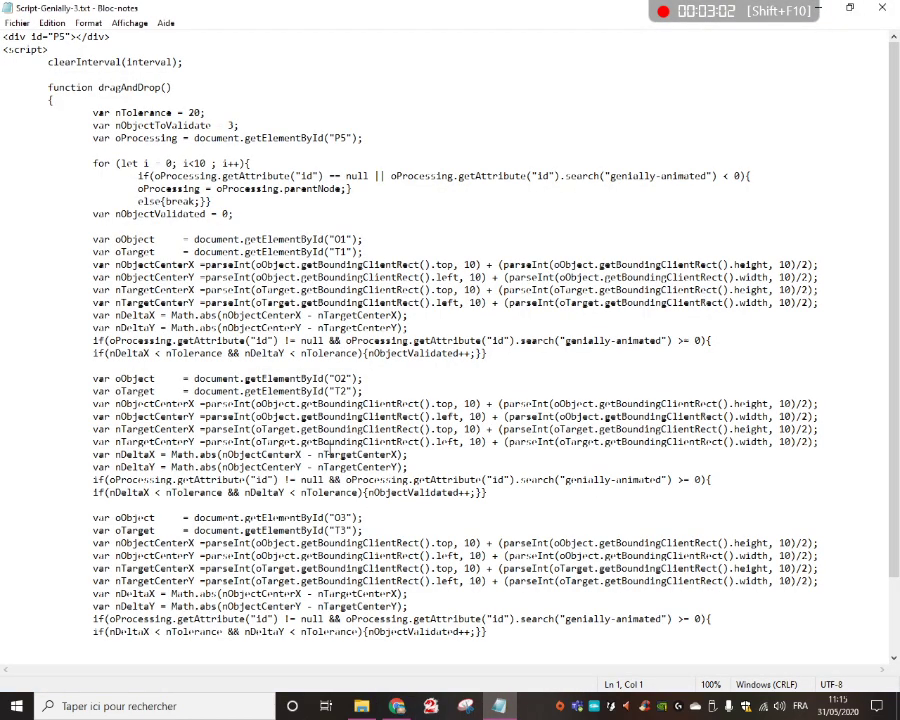
scroll(220, 245, down, 3)
scroll(240, 220, up, 3)
mouse_move(399, 709)
click(490, 620)
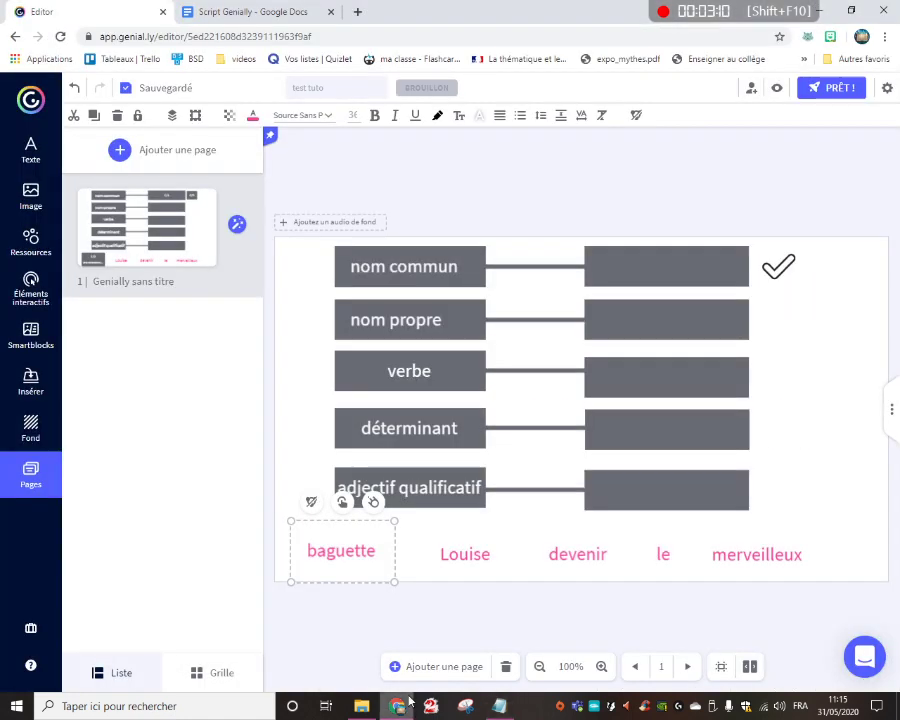
click(250, 12)
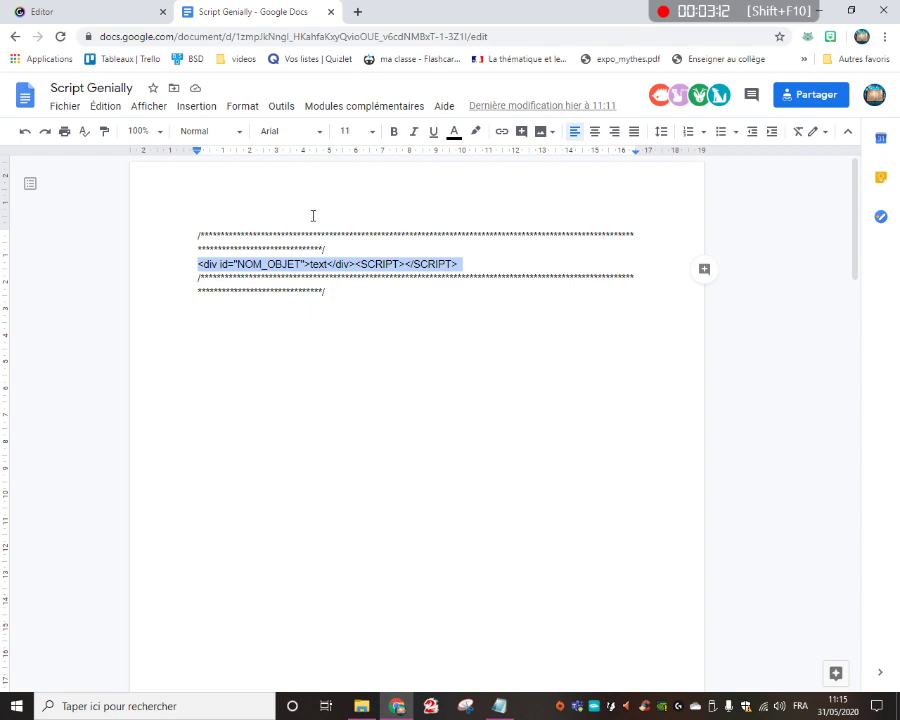
click(108, 10)
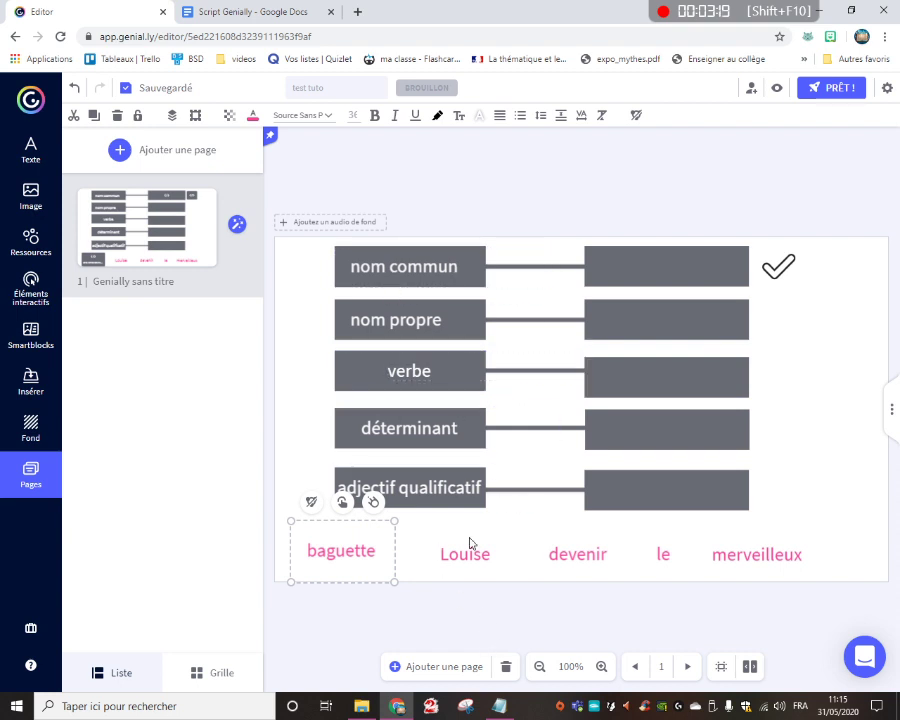
Insert the copied code as external content, with the div id set to Louise and the placeholder text removed
click(32, 382)
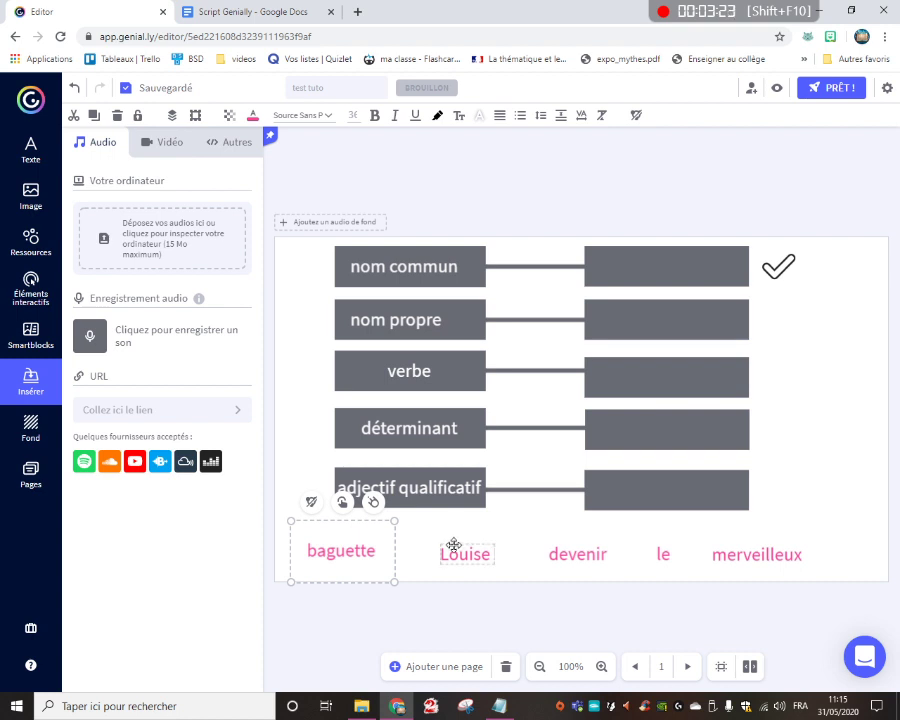
click(232, 145)
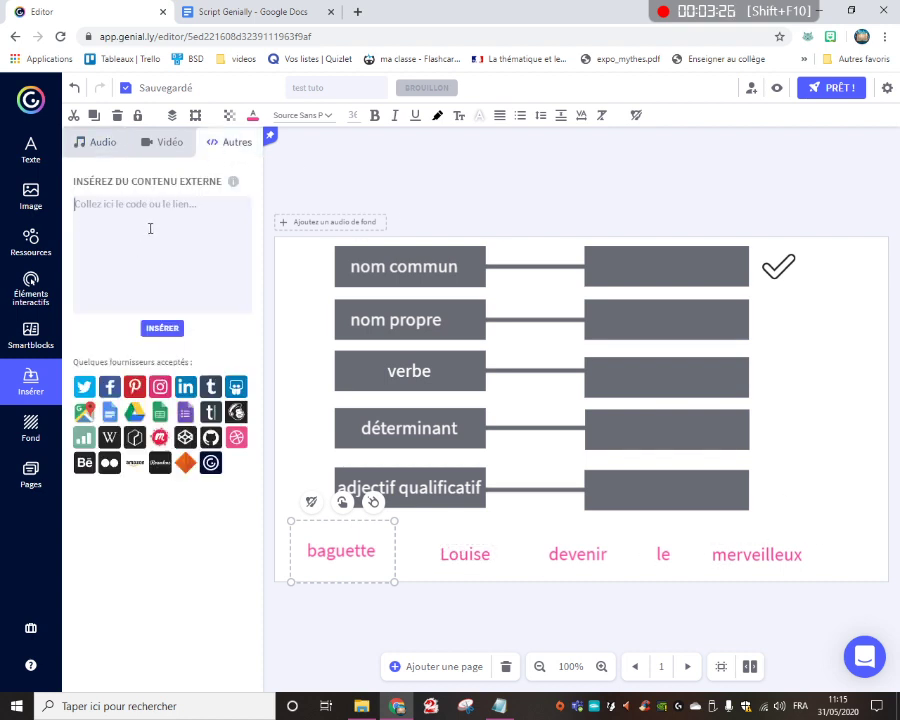
text(<div id="NOM_OBJET">text</div> <SCRIPT></SCRIPT>)
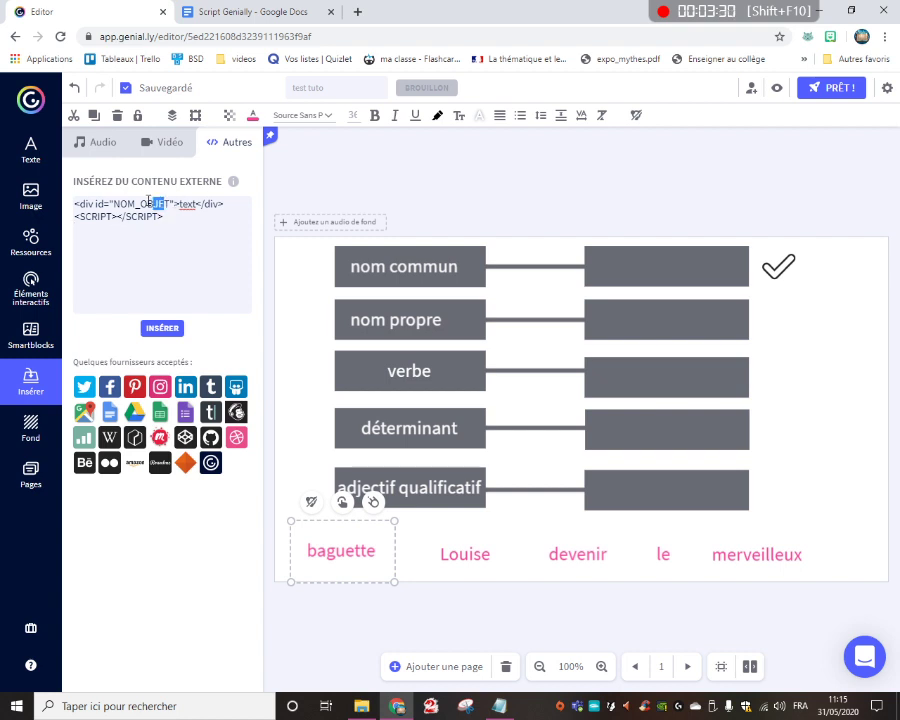
click(166, 203)
drag(170, 203, 131, 202)
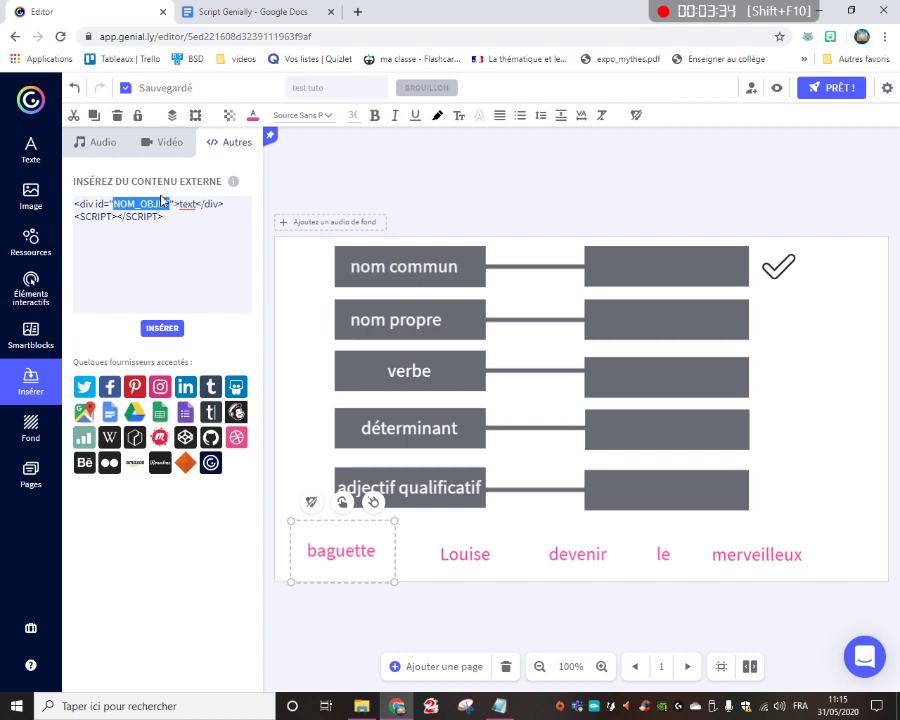
text(Louise)
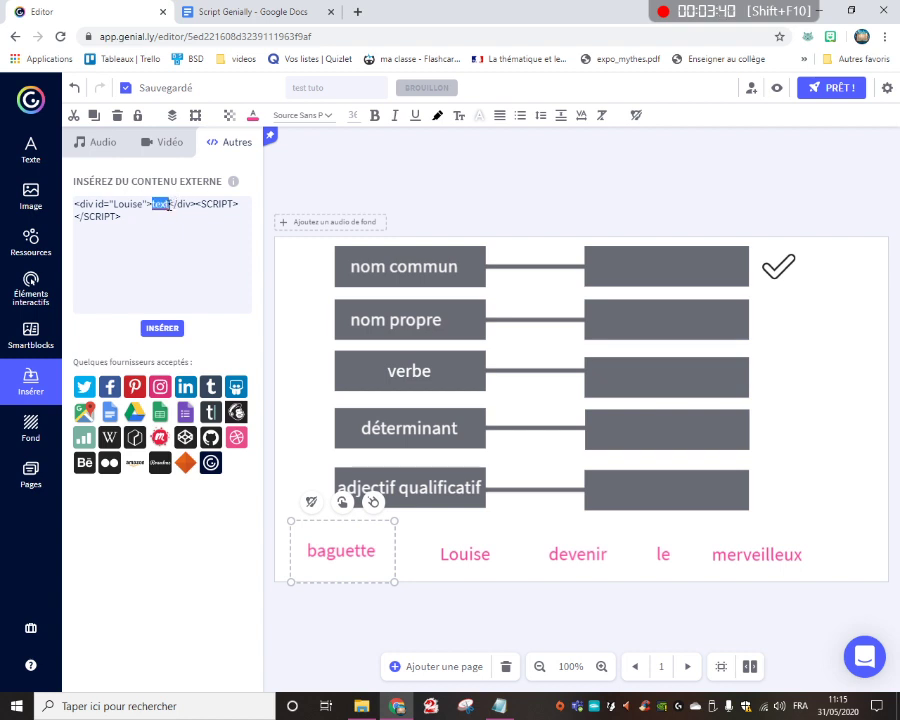
key(BackSpace)
click(165, 328)
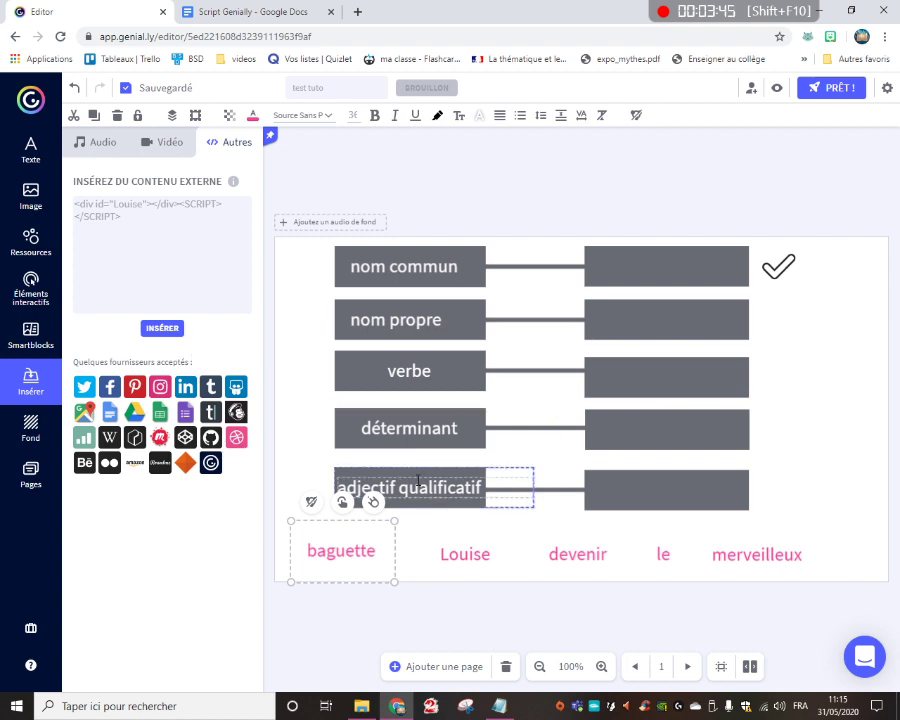
click(160, 330)
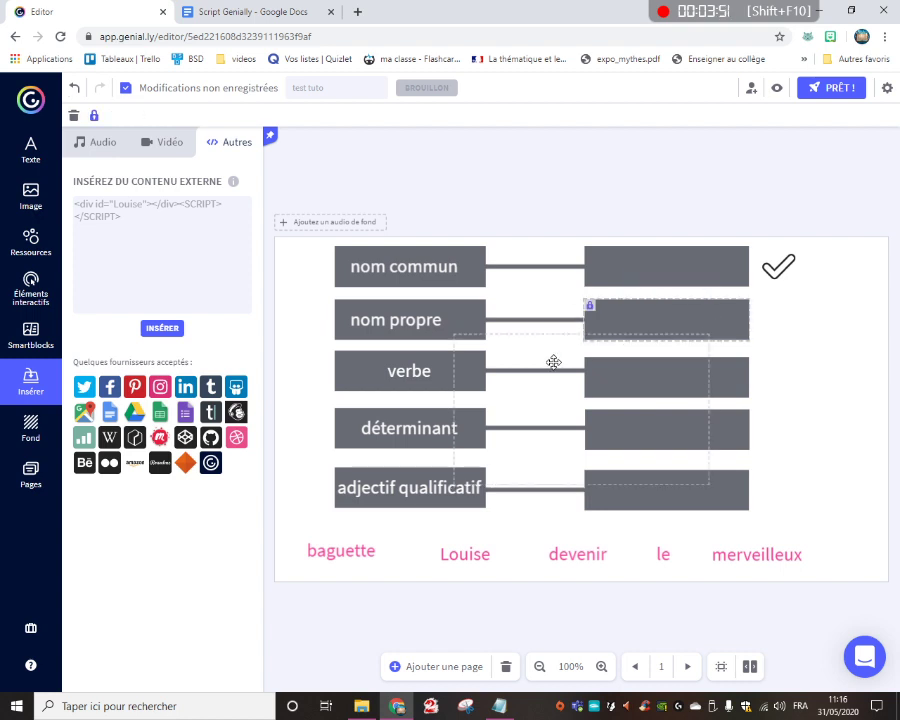
Shrink the inserted code frame to fit over the word Louise and group the two objects
drag(710, 337, 466, 534)
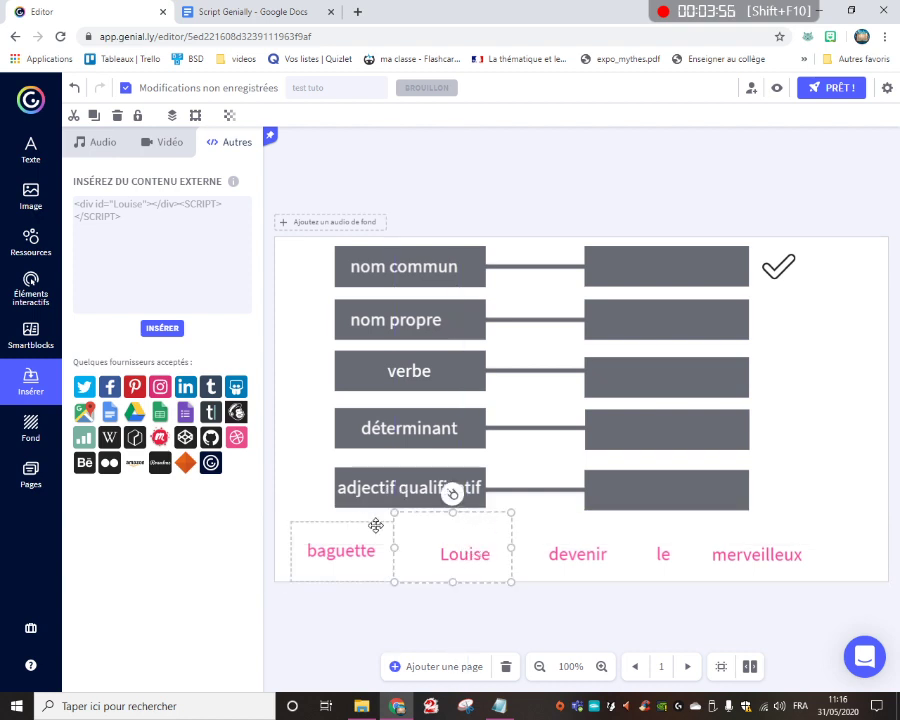
drag(394, 512, 422, 530)
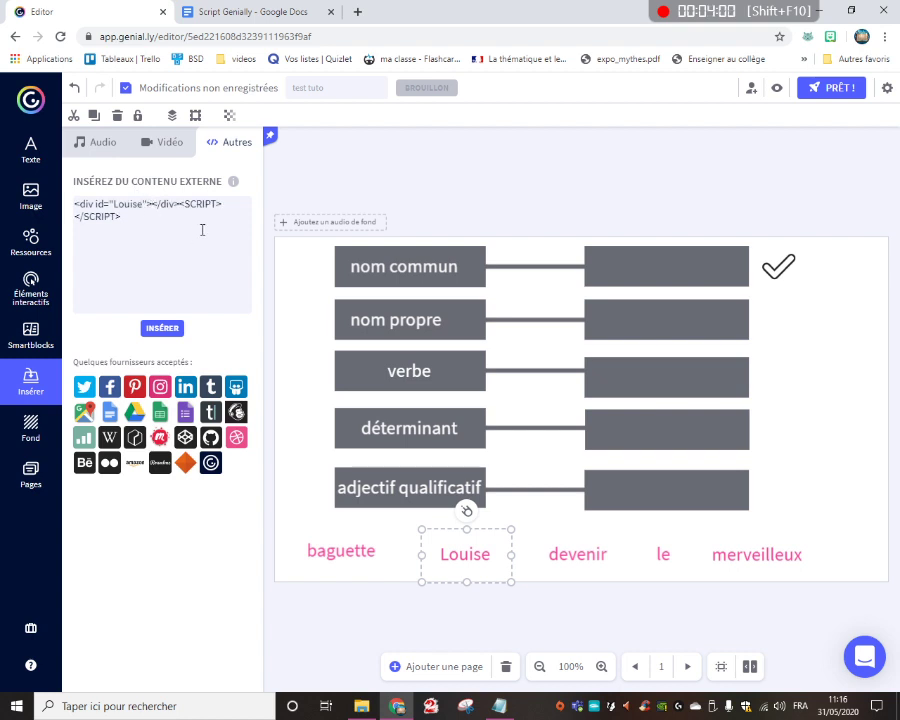
click(519, 525)
drag(510, 522, 476, 556)
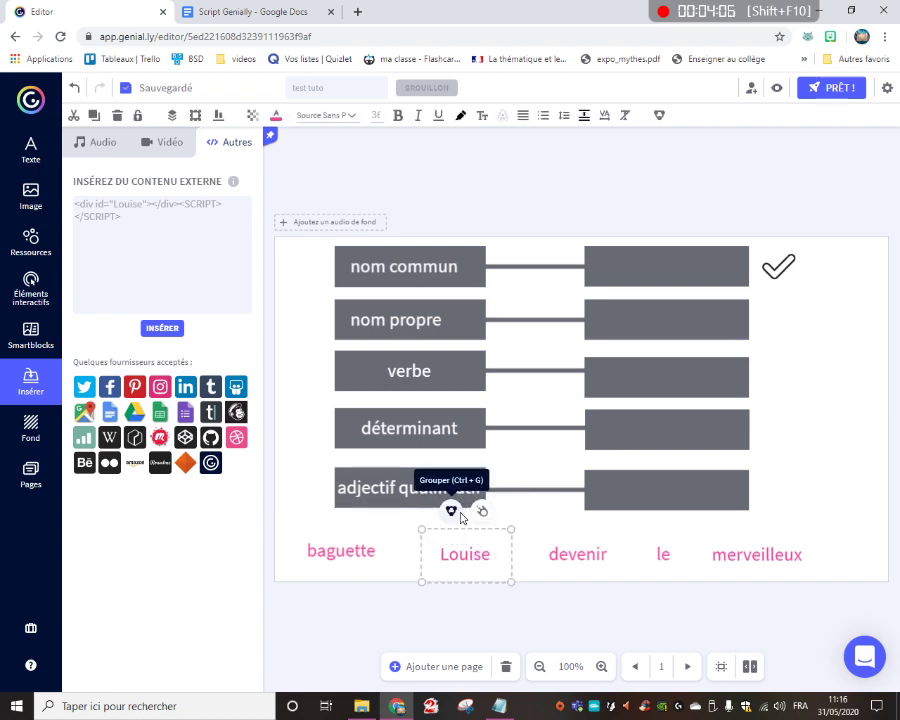
click(455, 511)
click(584, 460)
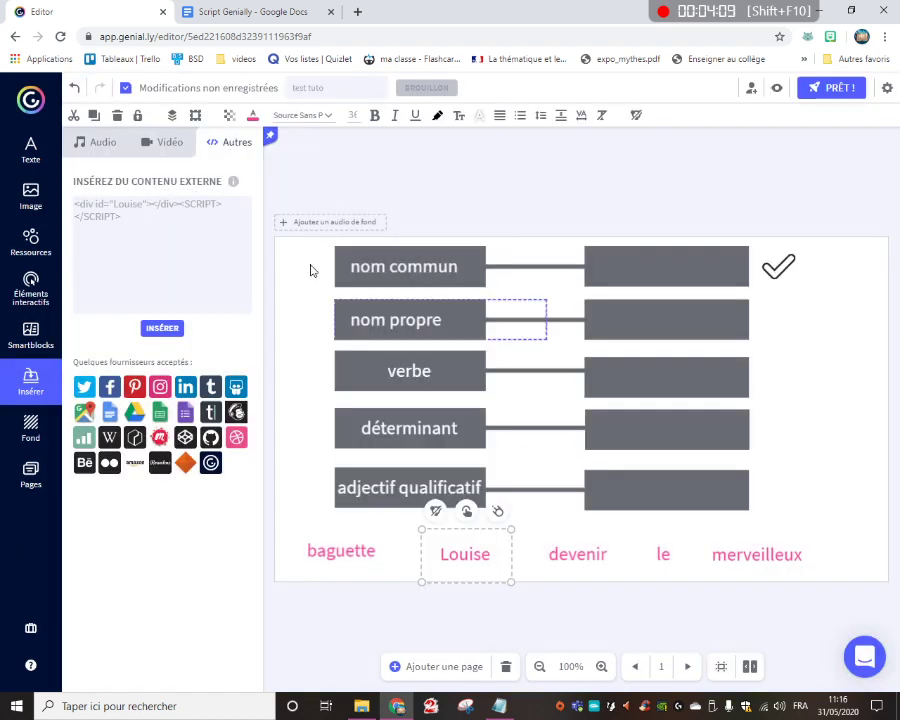
Insert another copy of the external code with the div id set to devenir
drag(112, 204, 135, 204)
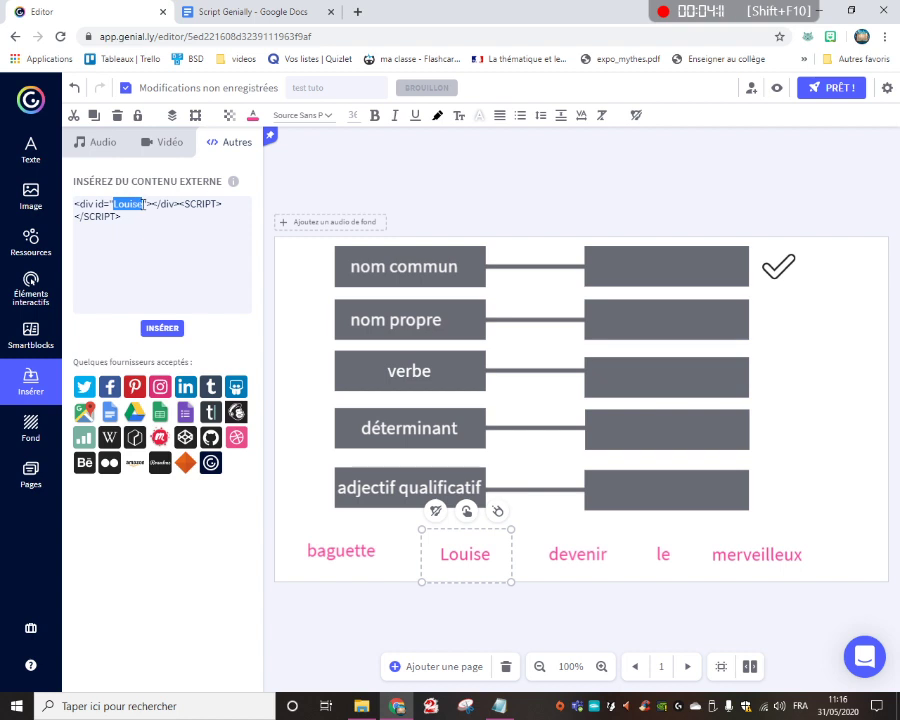
text(devenir)
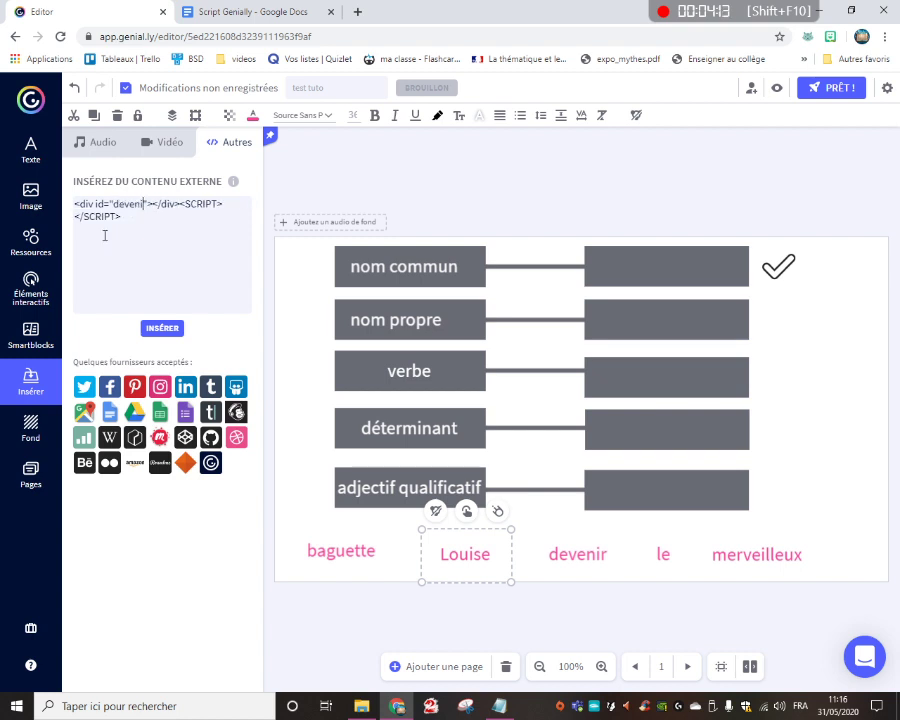
click(163, 330)
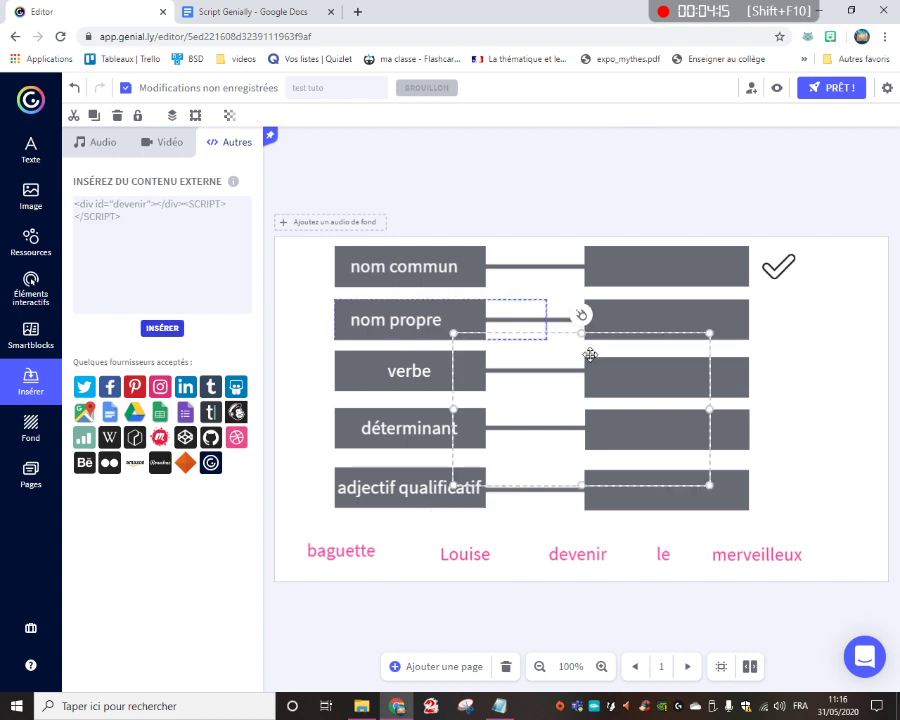
Move and resize the new code frame to fit over the word devenir, and group it with the word
drag(693, 345, 575, 410)
drag(518, 450, 581, 552)
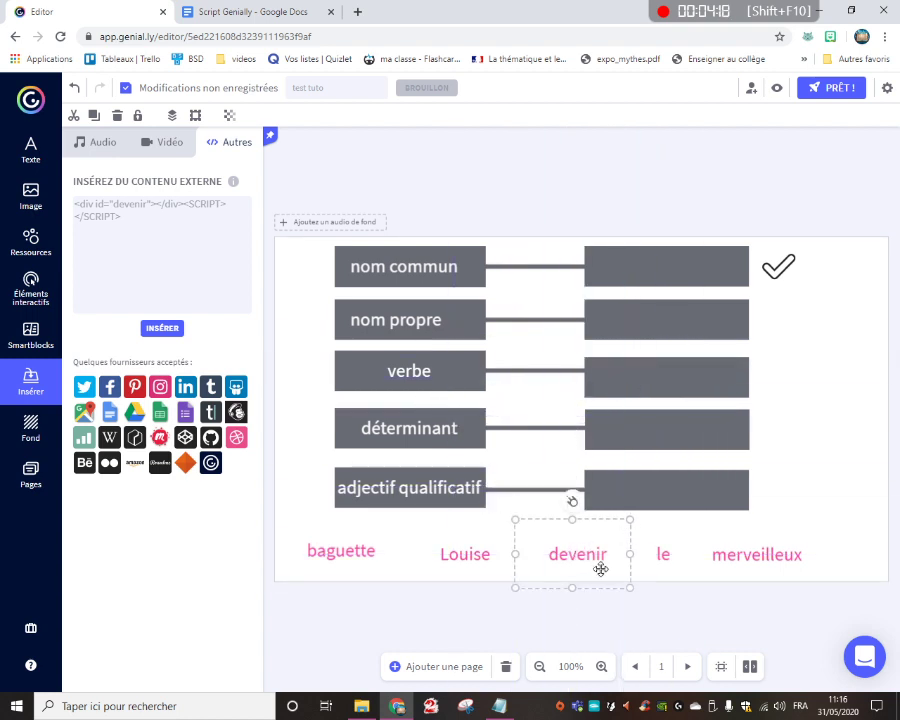
mouse_move(629, 519)
mouse_down()
mouse_move(599, 535)
mouse_move(614, 529)
mouse_up()
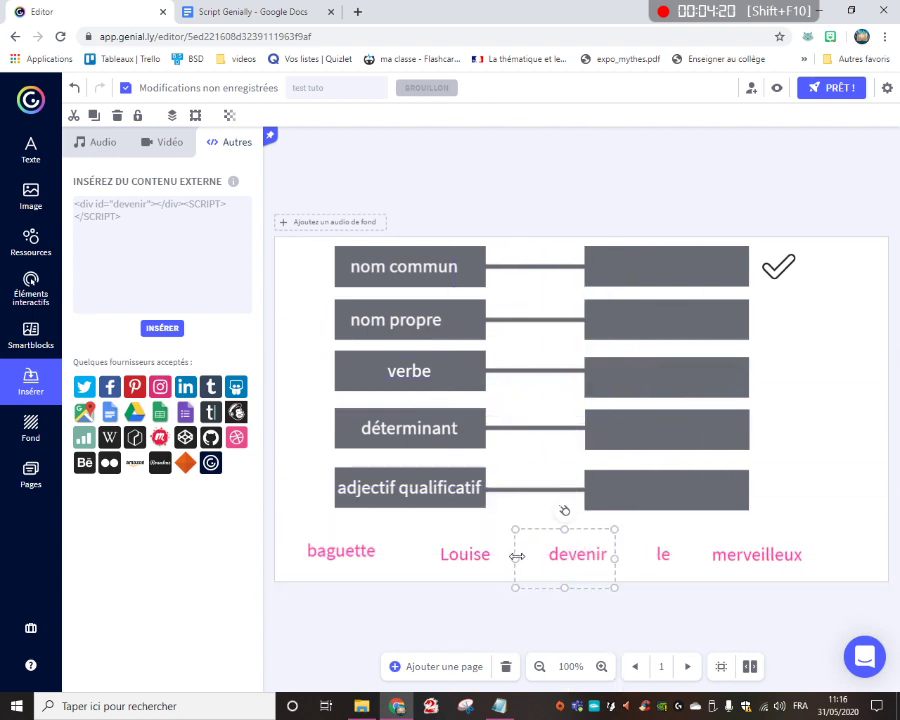
drag(518, 558, 540, 558)
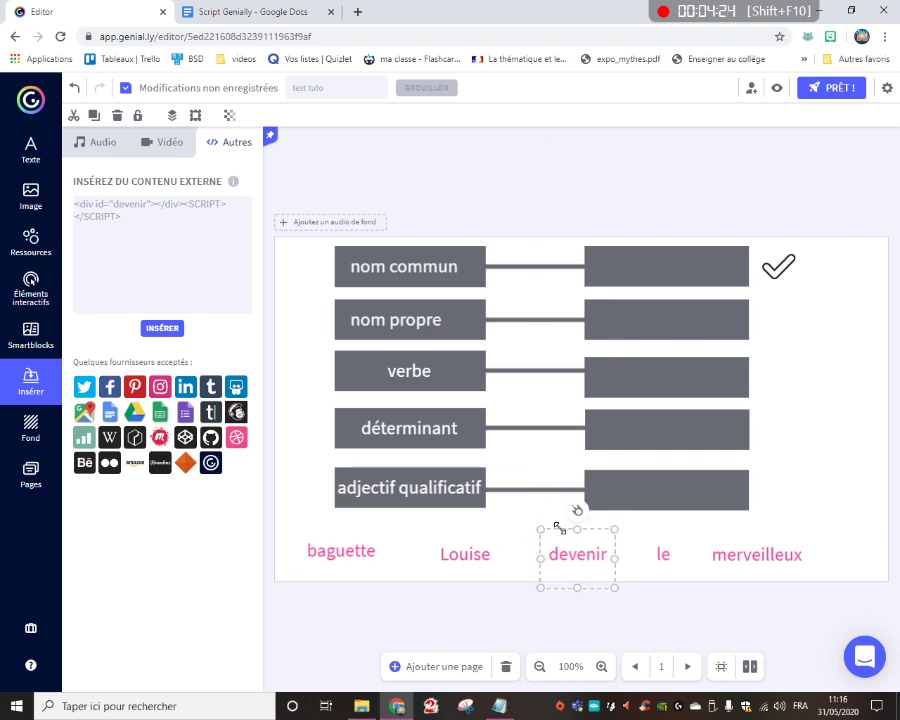
drag(557, 520, 569, 560)
click(561, 510)
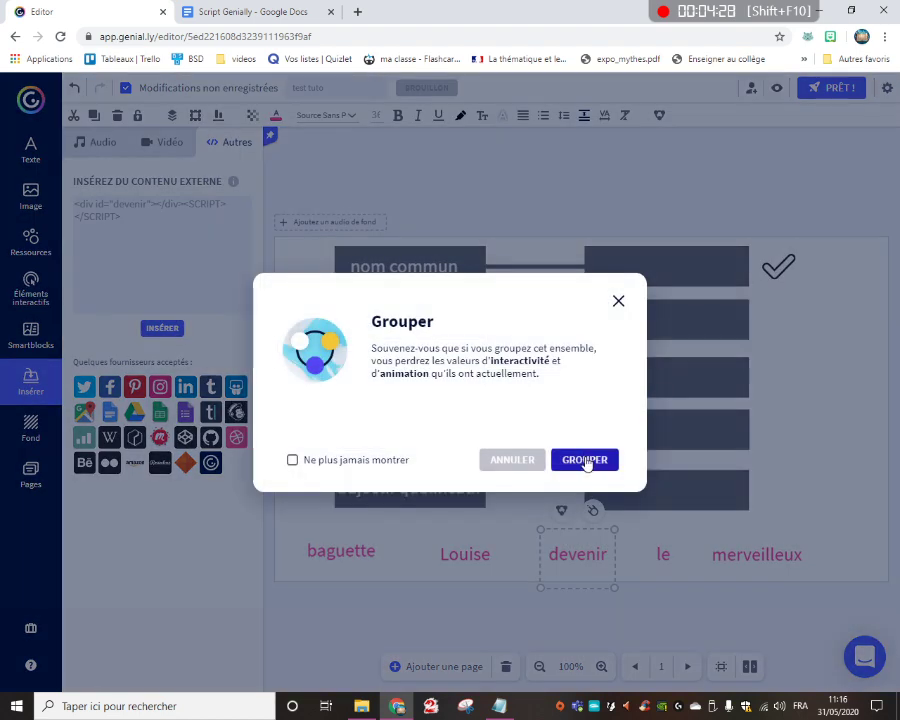
click(583, 457)
Insert another copy of the external code with the div id set to le
click(108, 205)
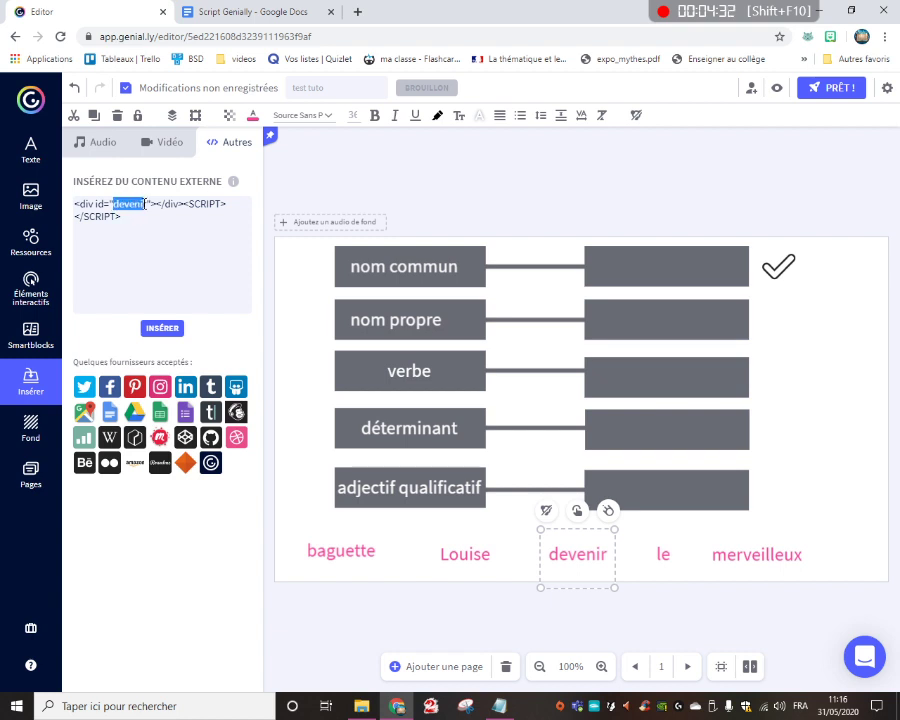
text(le)
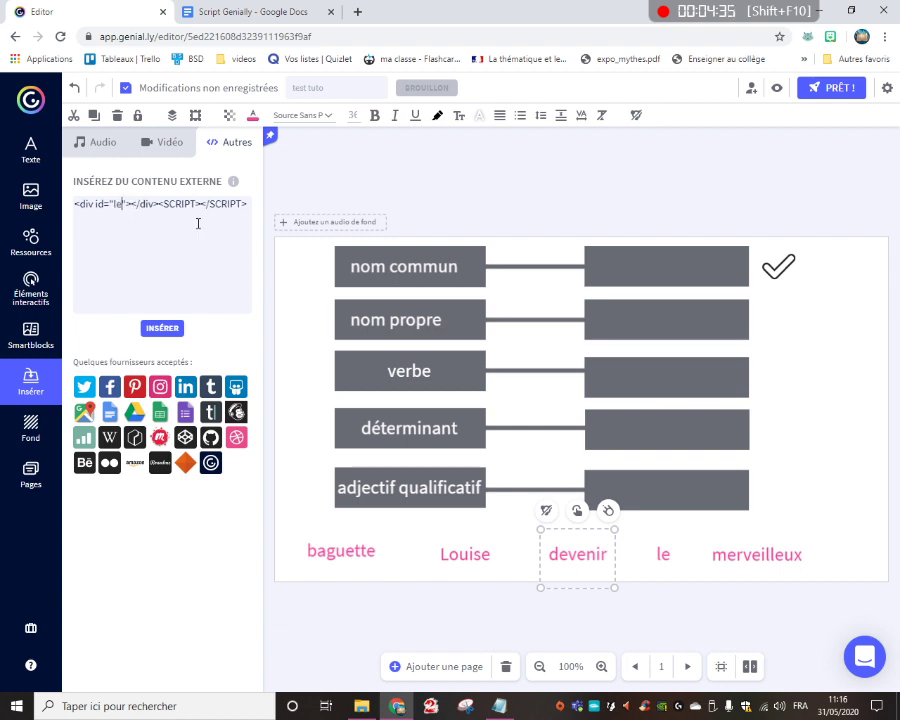
click(640, 344)
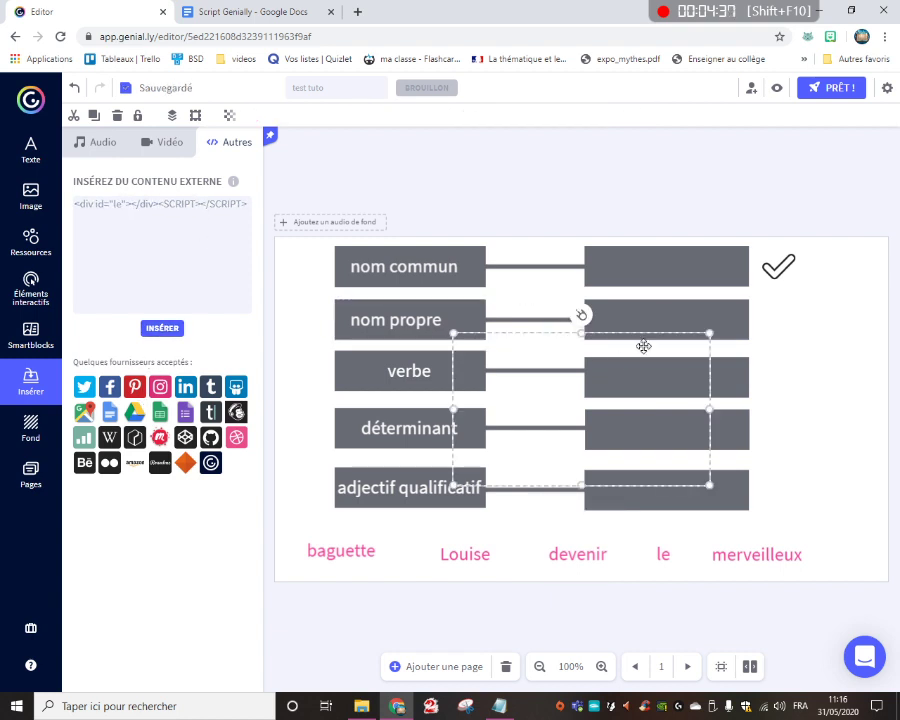
Shrink and move the new code frame to fit over the word le, and group it with the word
drag(709, 333, 649, 558)
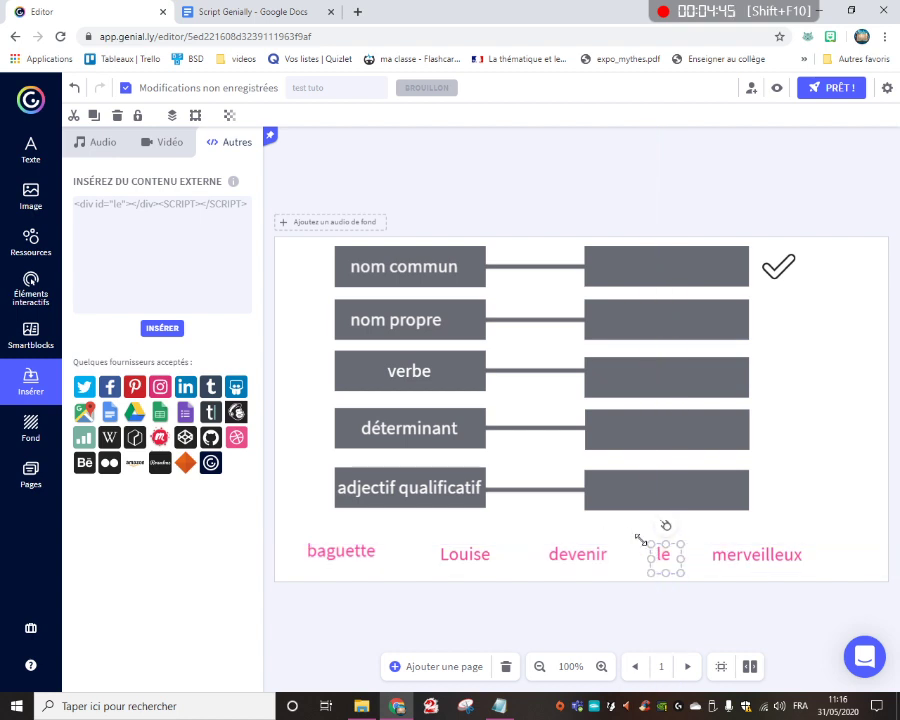
click(660, 552)
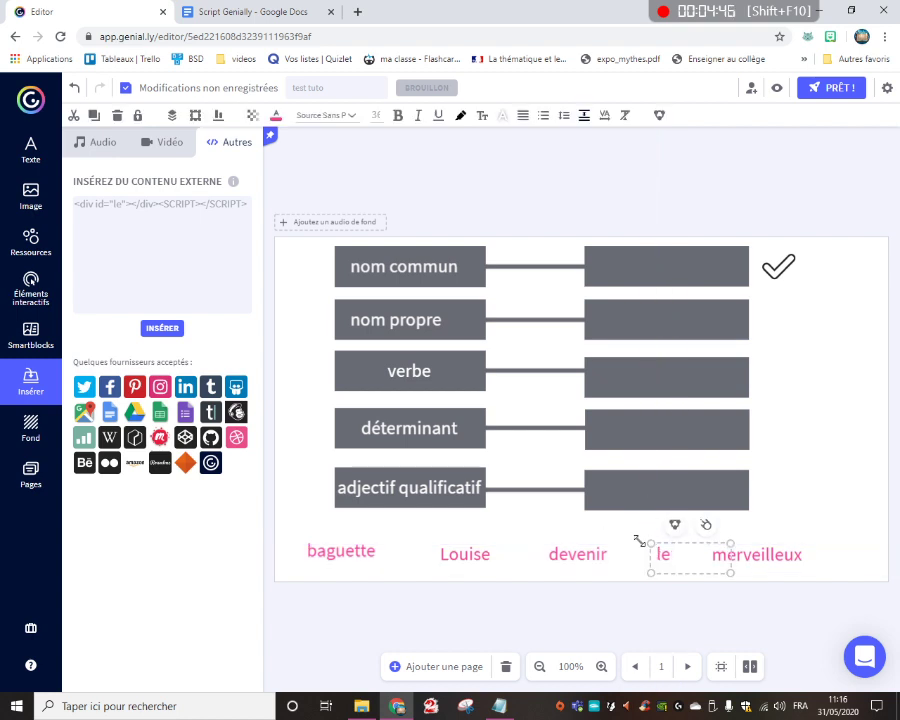
click(748, 558)
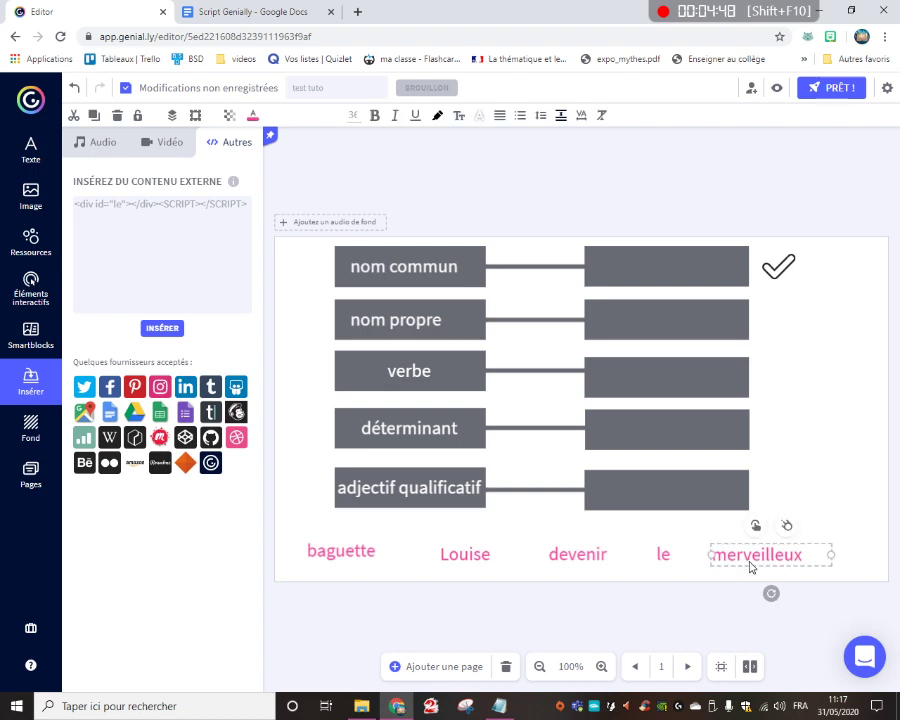
click(668, 553)
drag(632, 541, 661, 564)
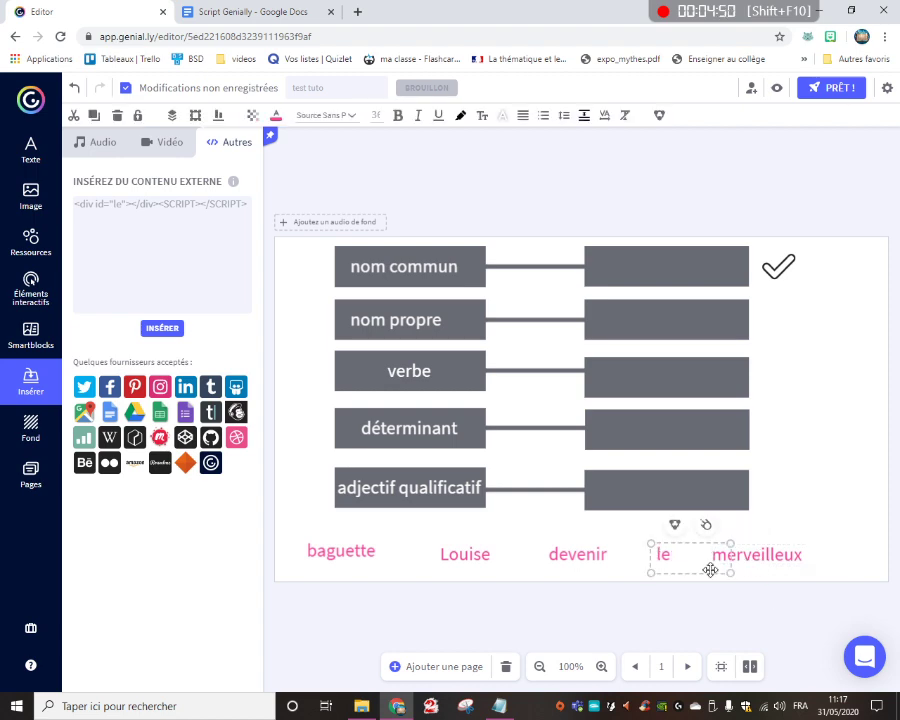
click(673, 525)
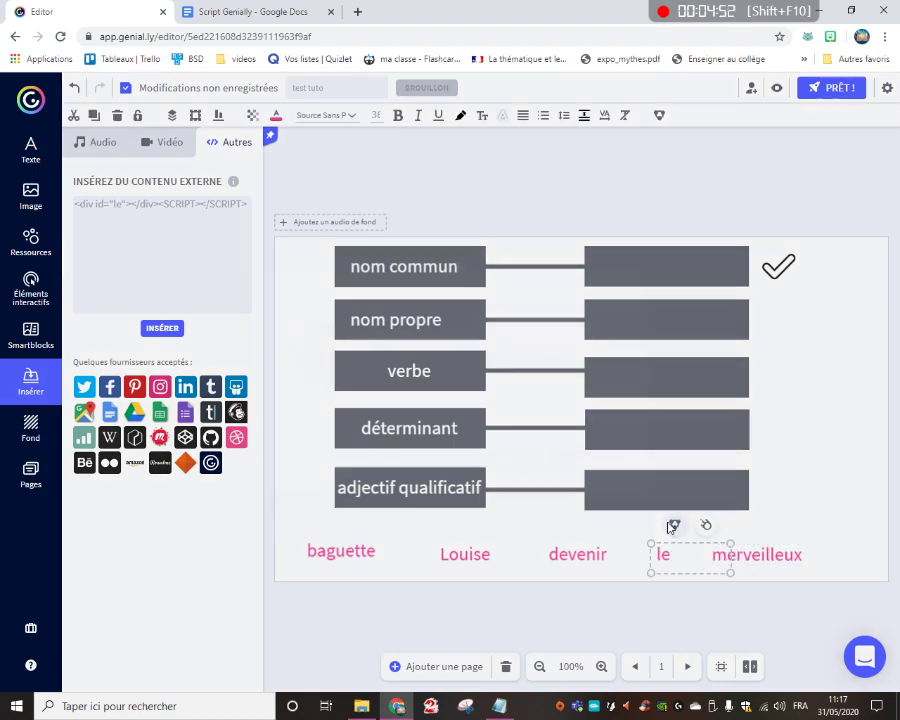
click(582, 457)
Insert another copy of the external code with the div id set to merveilleux
click(116, 206)
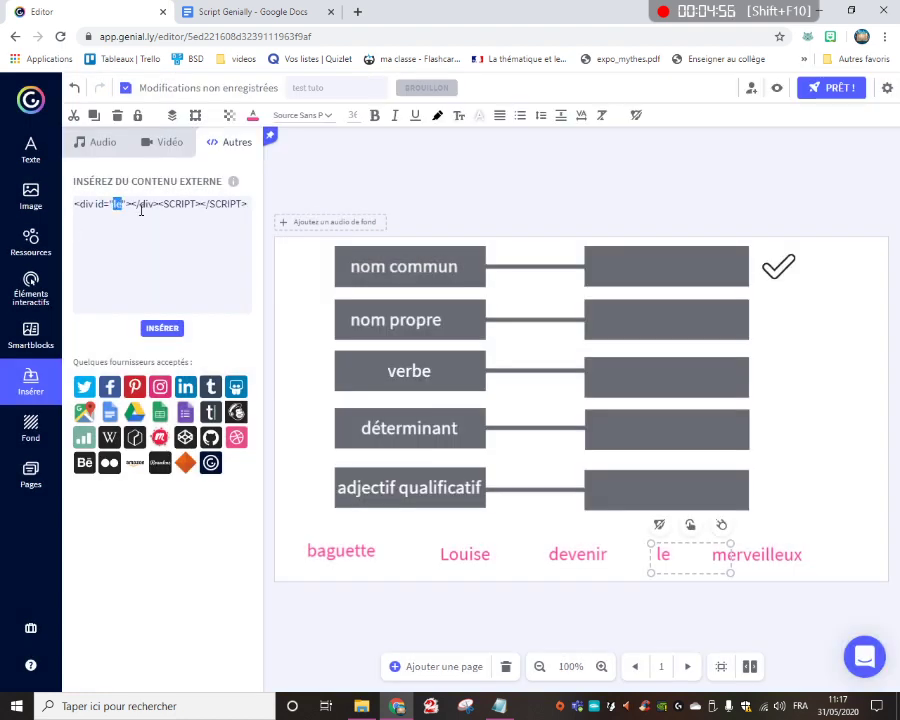
text(merveilleu)
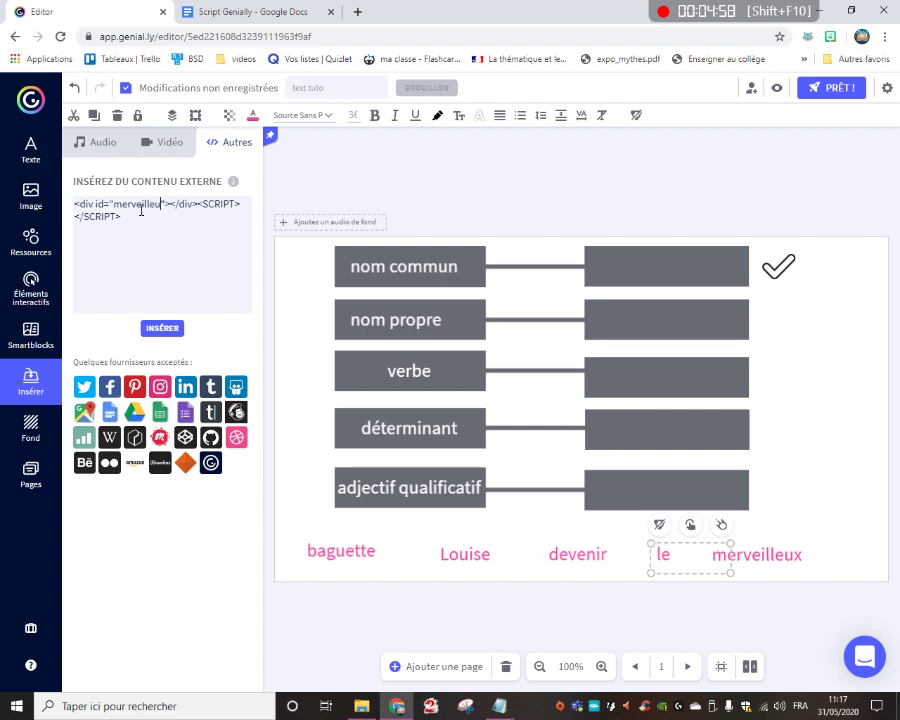
text(x)
click(162, 328)
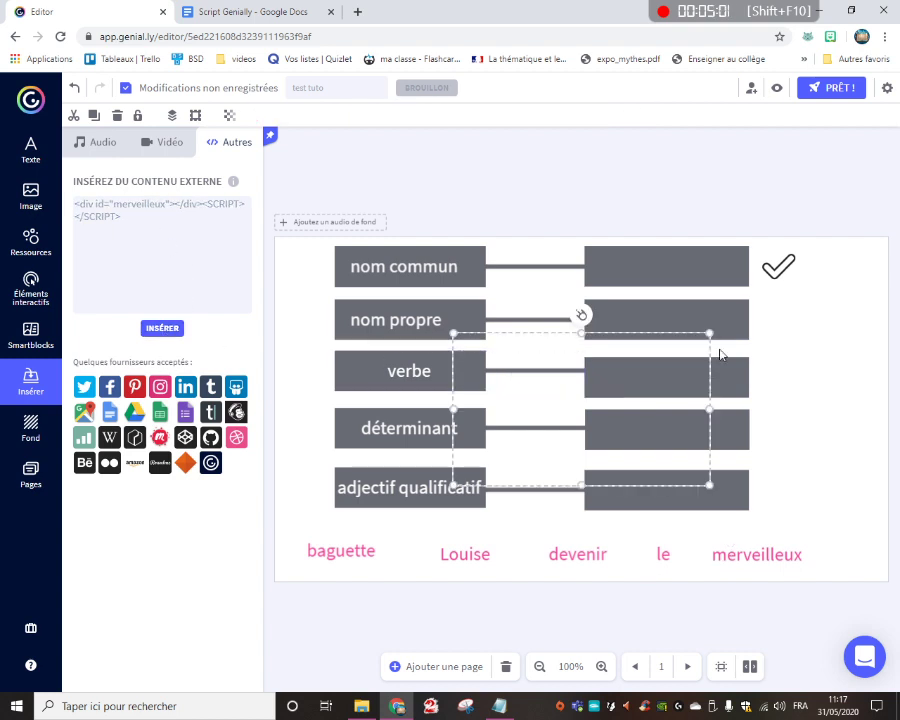
Resize and move the new code frame to fit over the word merveilleux, and group the two objects
drag(711, 331, 606, 395)
drag(608, 439, 639, 439)
drag(546, 394, 758, 559)
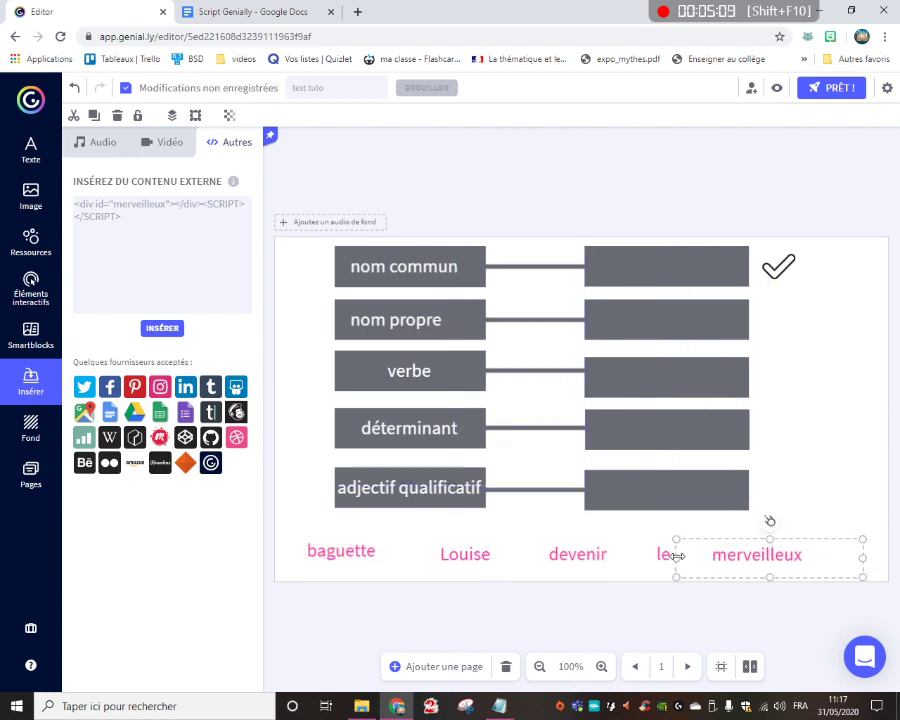
drag(677, 556, 708, 556)
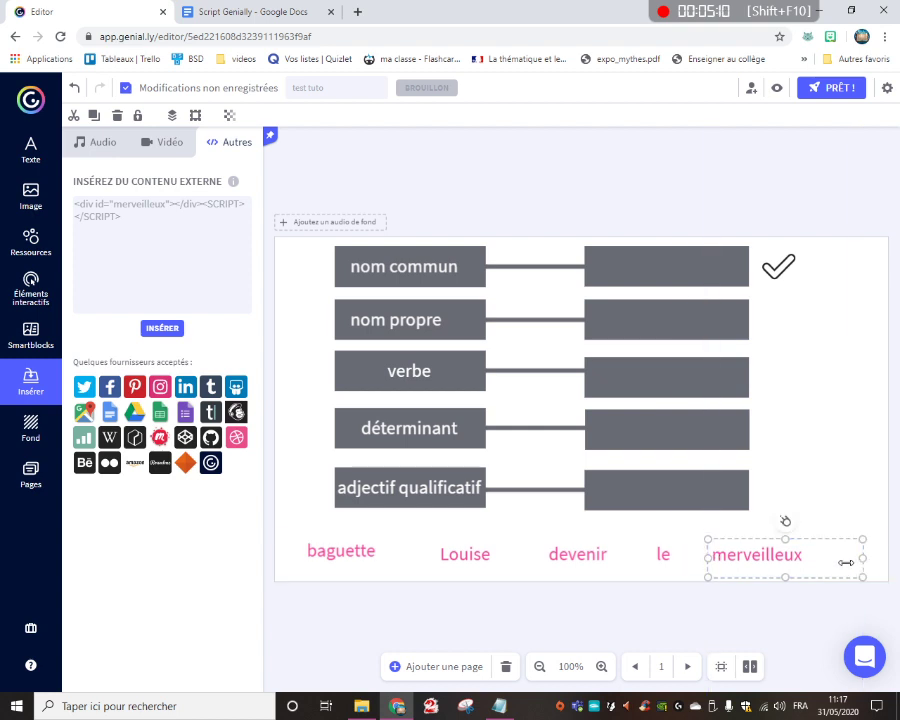
mouse_move(846, 562)
mouse_down()
mouse_move(812, 562)
mouse_move(834, 544)
mouse_move(803, 562)
mouse_up()
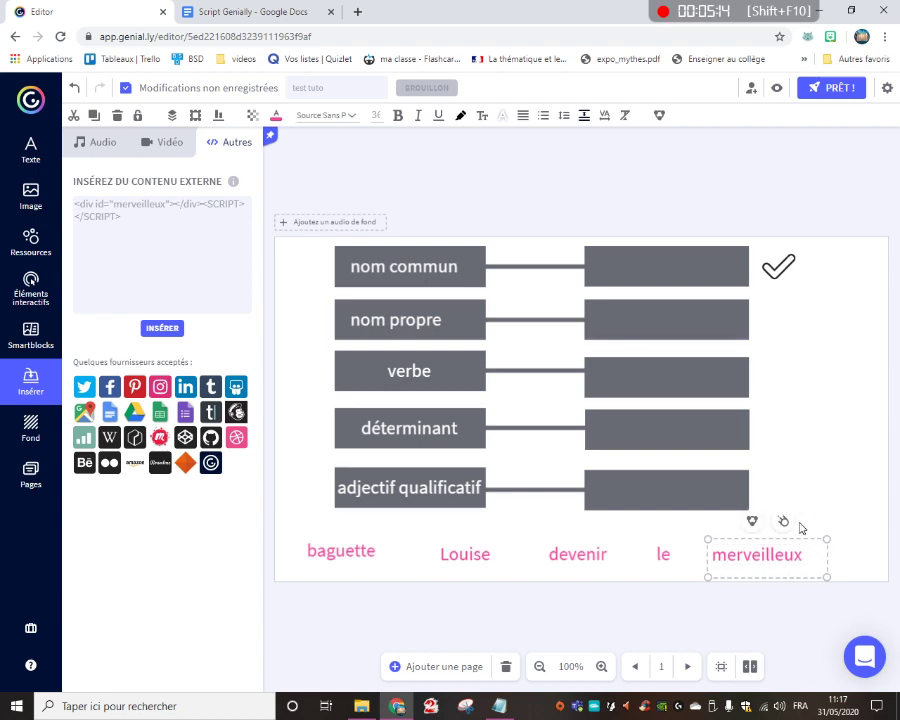
click(752, 521)
click(585, 457)
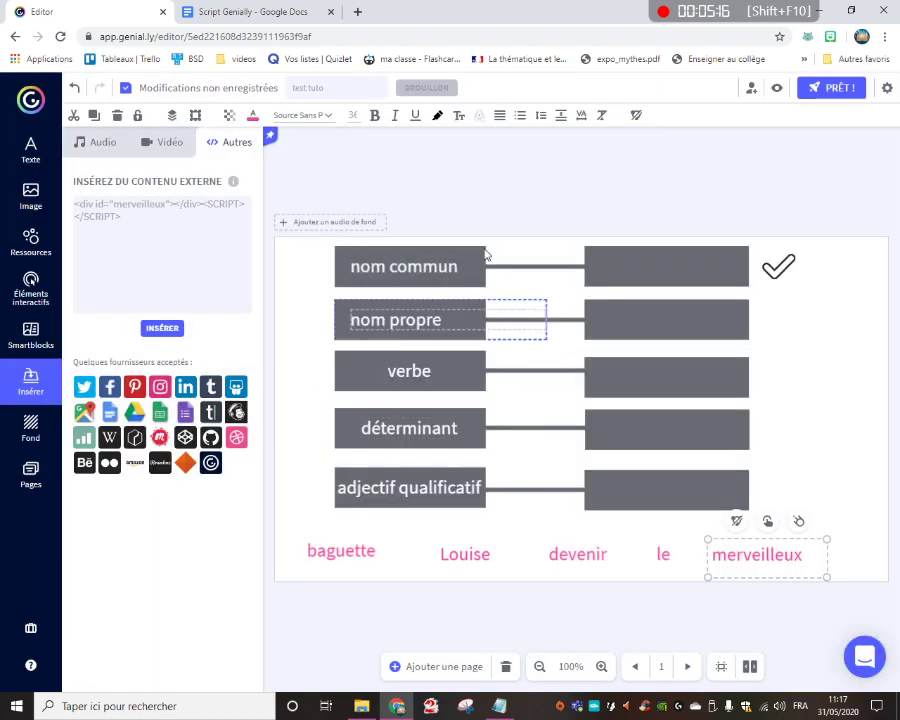
Insert another copy of the external code with the div id set to nompropre
click(122, 211)
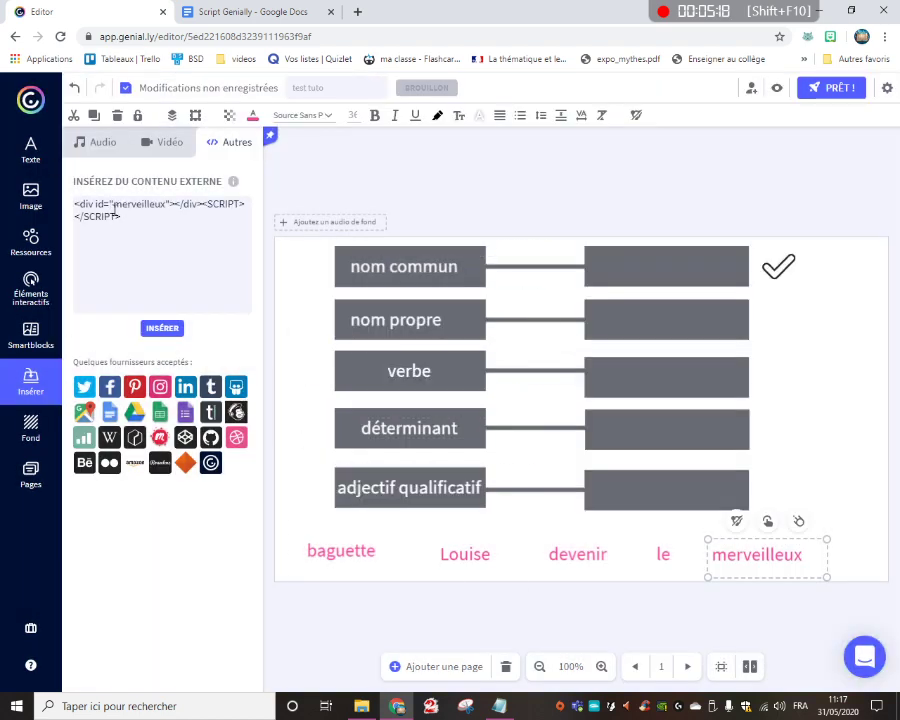
drag(113, 205, 171, 205)
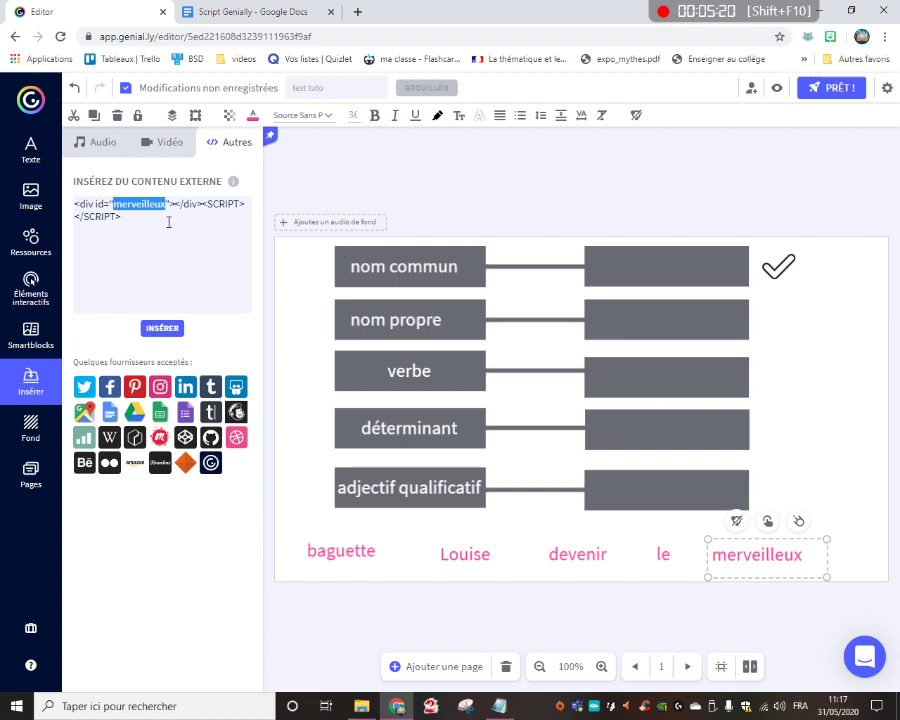
text(nomp)
text(ro)
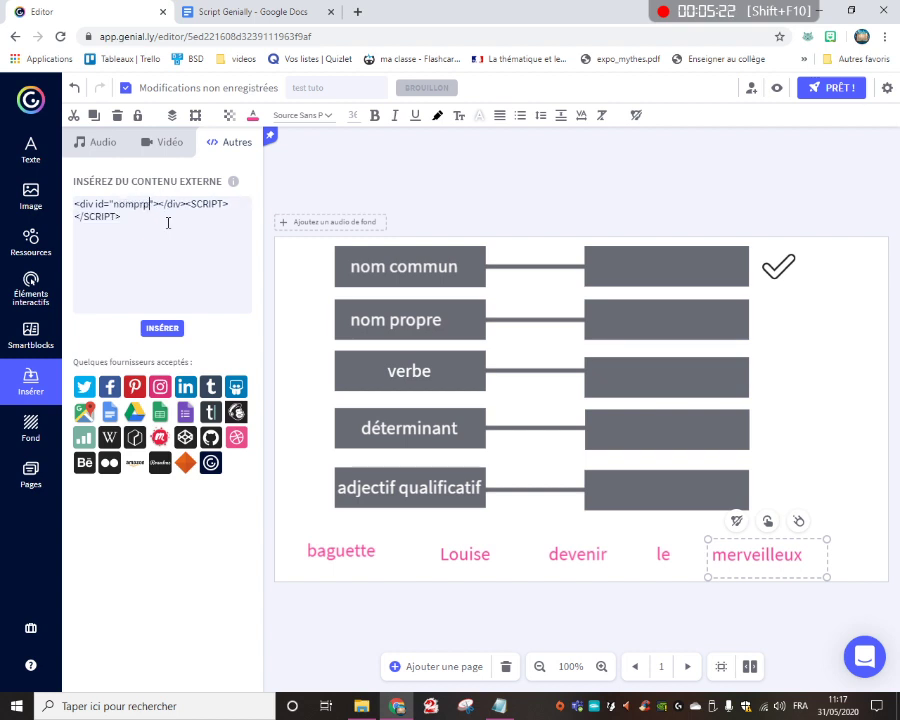
text(p)
key(BackSpace)
text(opre)
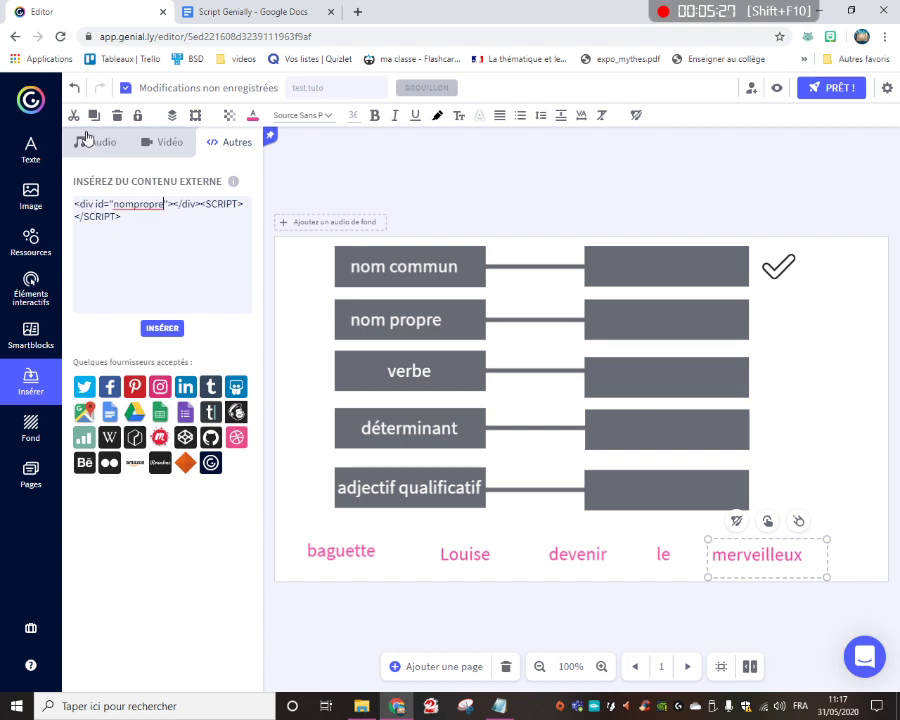
click(160, 333)
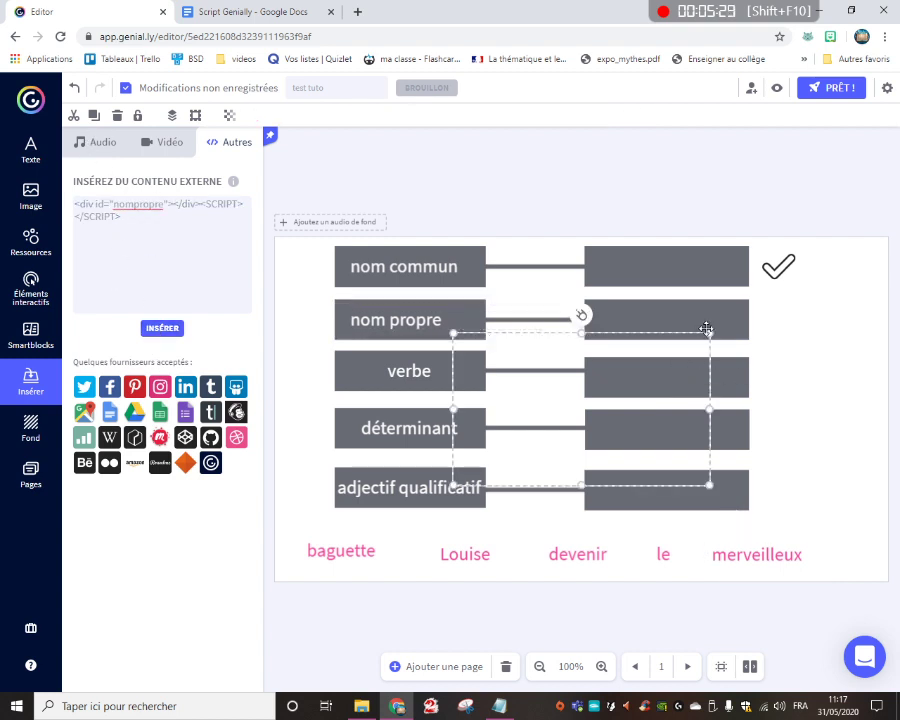
Resize and move the nompropre code frame to cover the empty answer box beside nom propre
drag(709, 330, 636, 312)
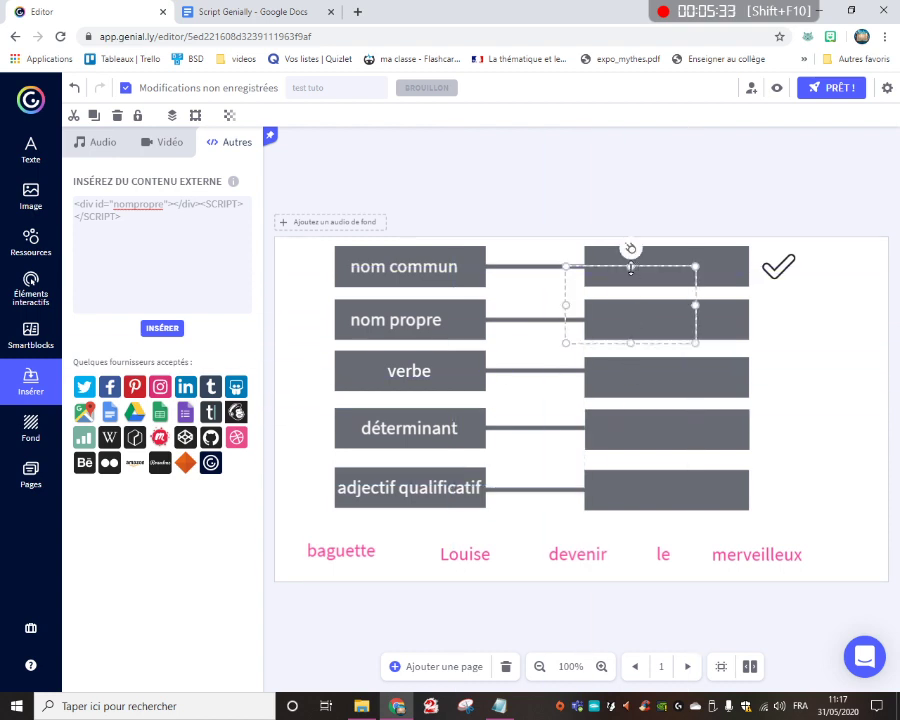
drag(631, 267, 633, 300)
drag(697, 323, 747, 320)
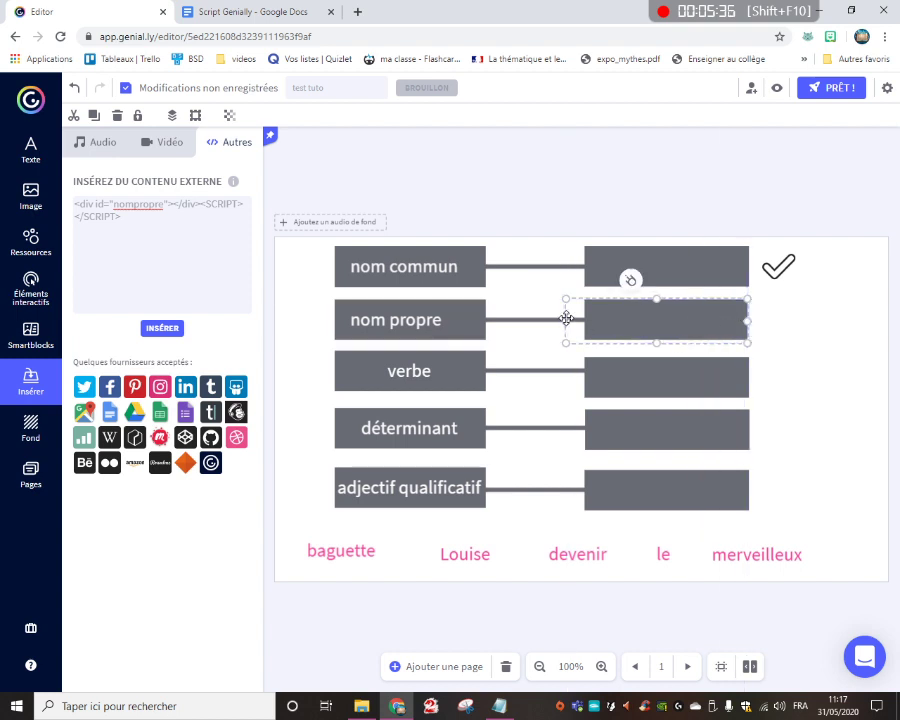
drag(567, 319, 584, 319)
drag(672, 343, 710, 331)
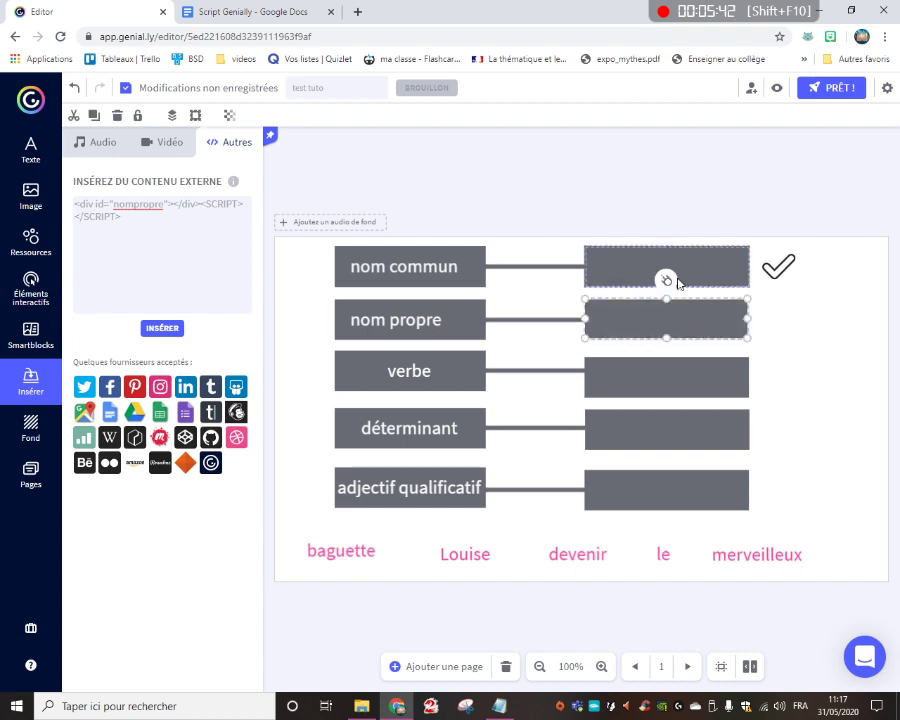
Move the nompropre code frame aside and select the answer box underneath it
click(773, 345)
click(685, 318)
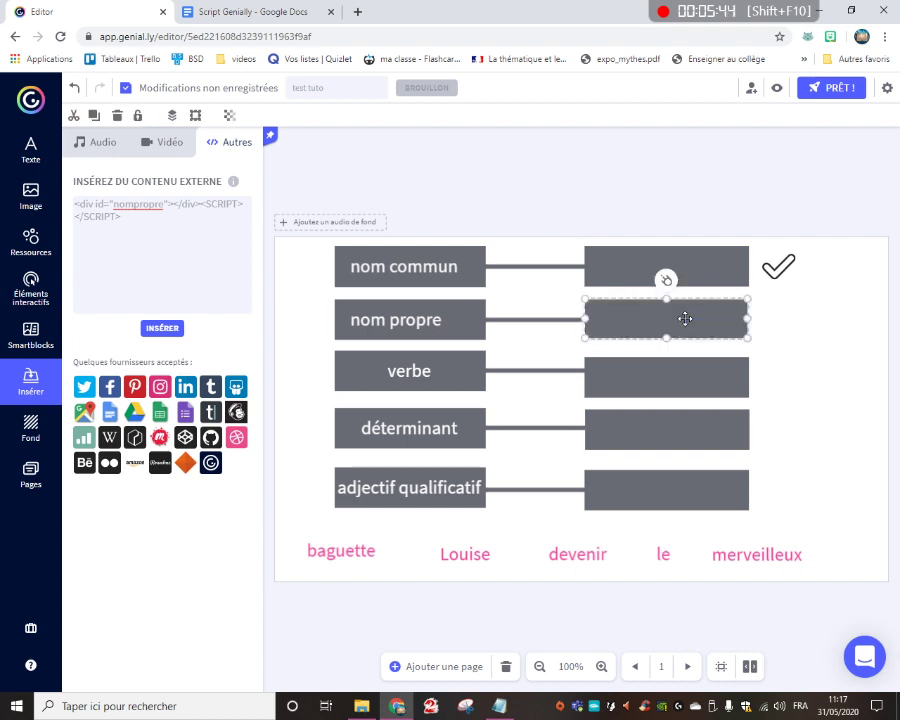
drag(729, 322, 830, 354)
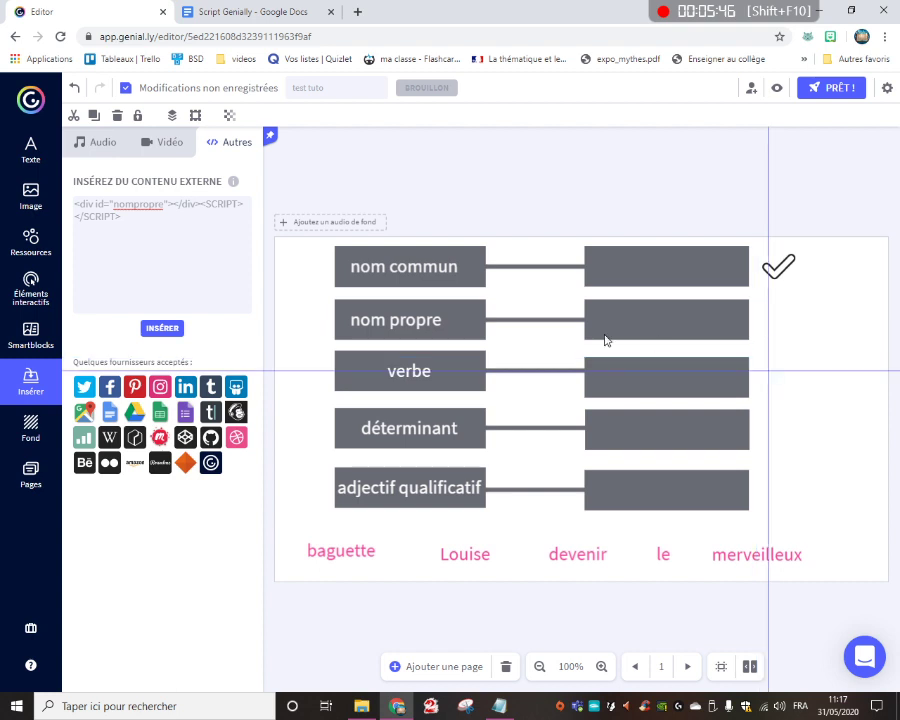
drag(581, 299, 630, 520)
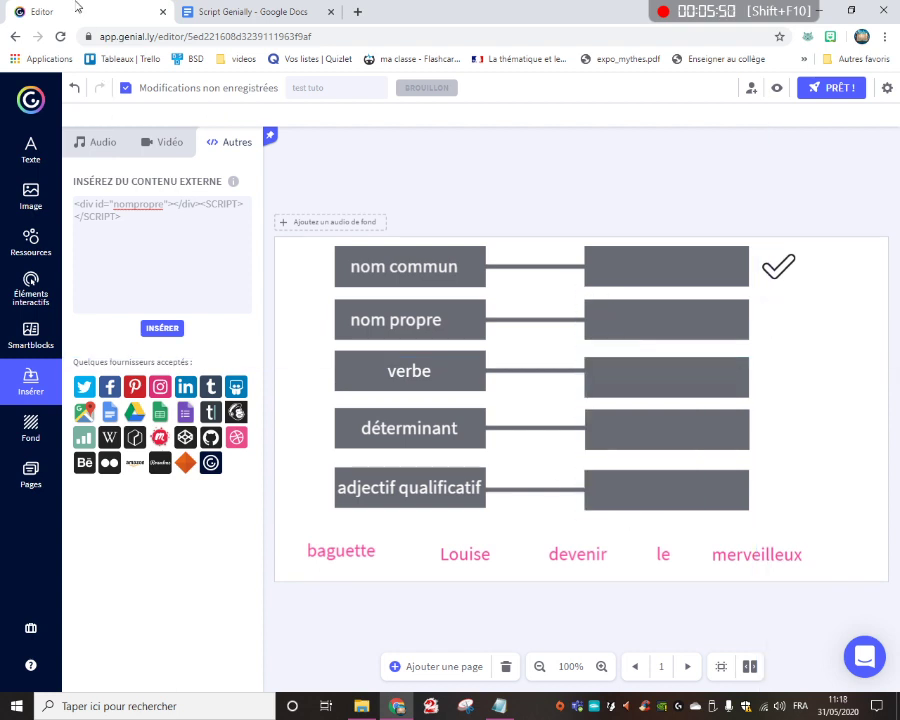
Unlock the empty answer boxes beside nom propre, verbe, déterminant and adjectif qualificatif
click(586, 304)
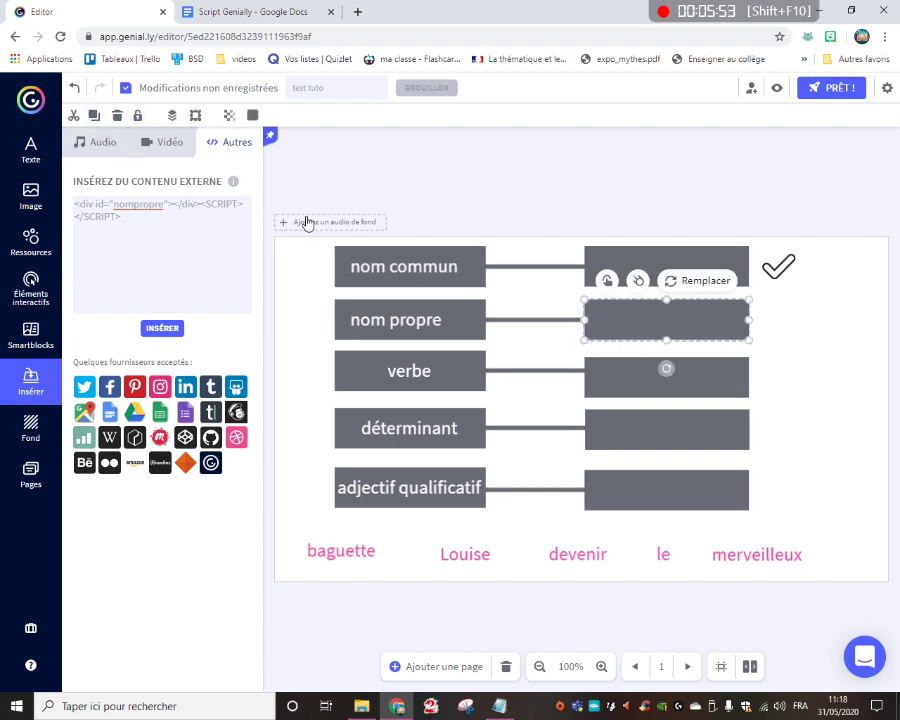
click(623, 378)
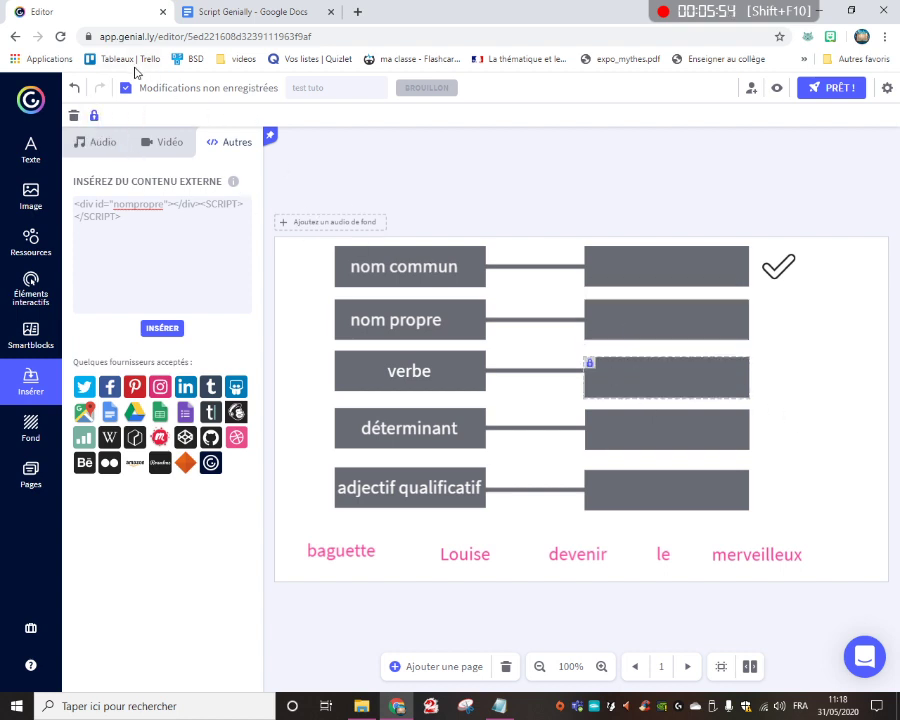
click(95, 117)
click(646, 432)
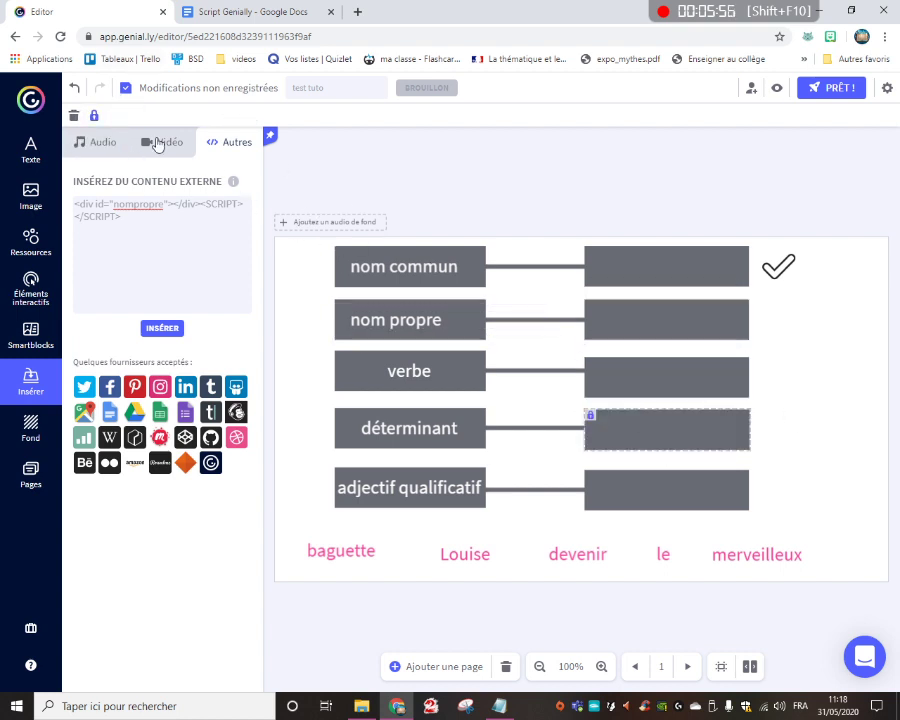
click(94, 116)
click(607, 488)
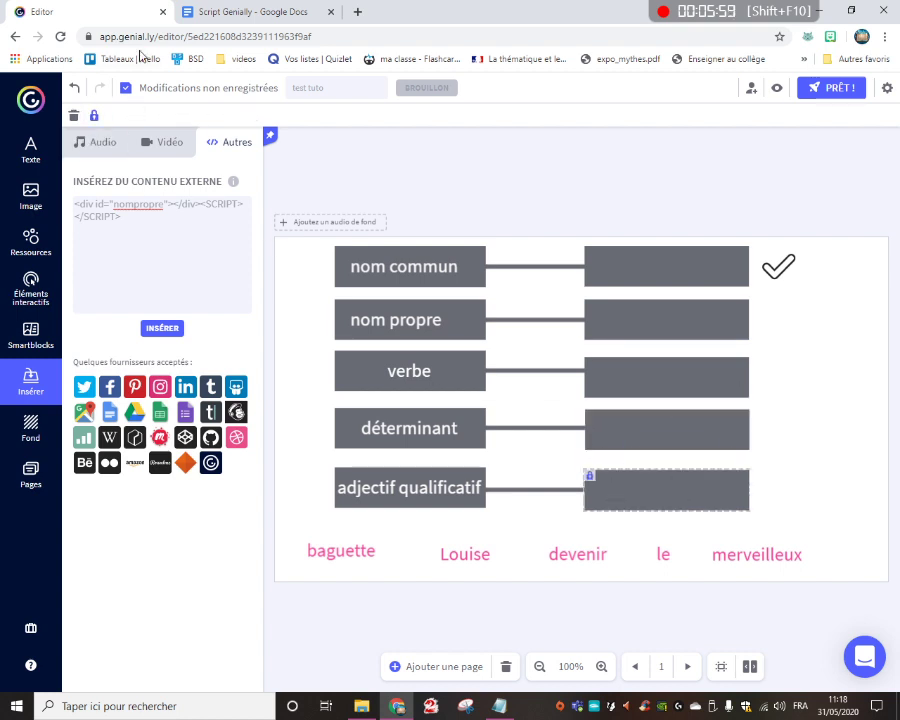
click(92, 116)
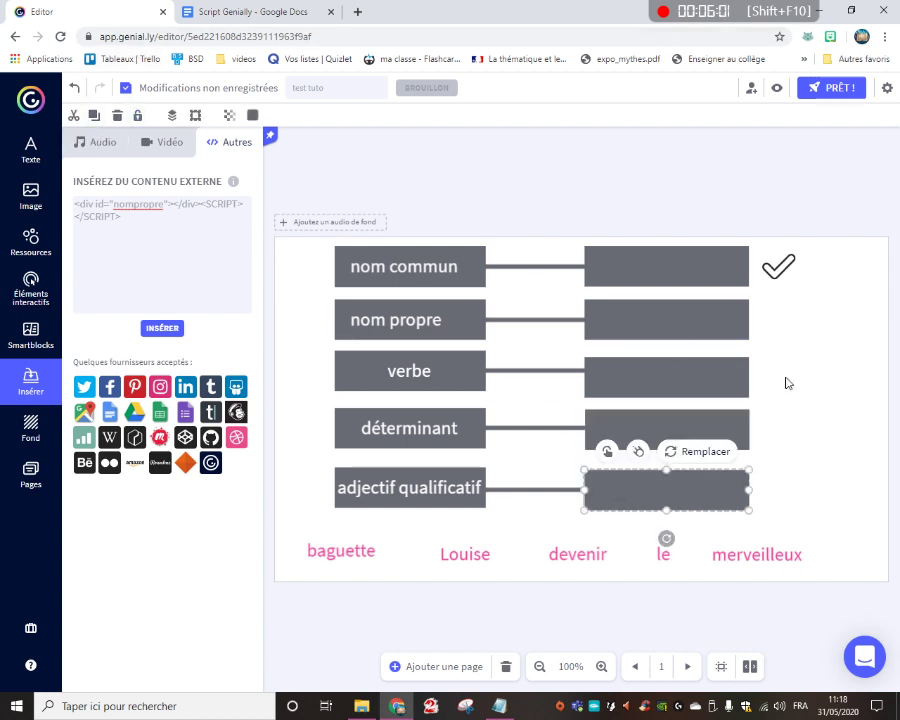
Fit the nompropre code frame back over the answer box beside nom propre and group it with the box
click(784, 378)
drag(757, 331, 677, 323)
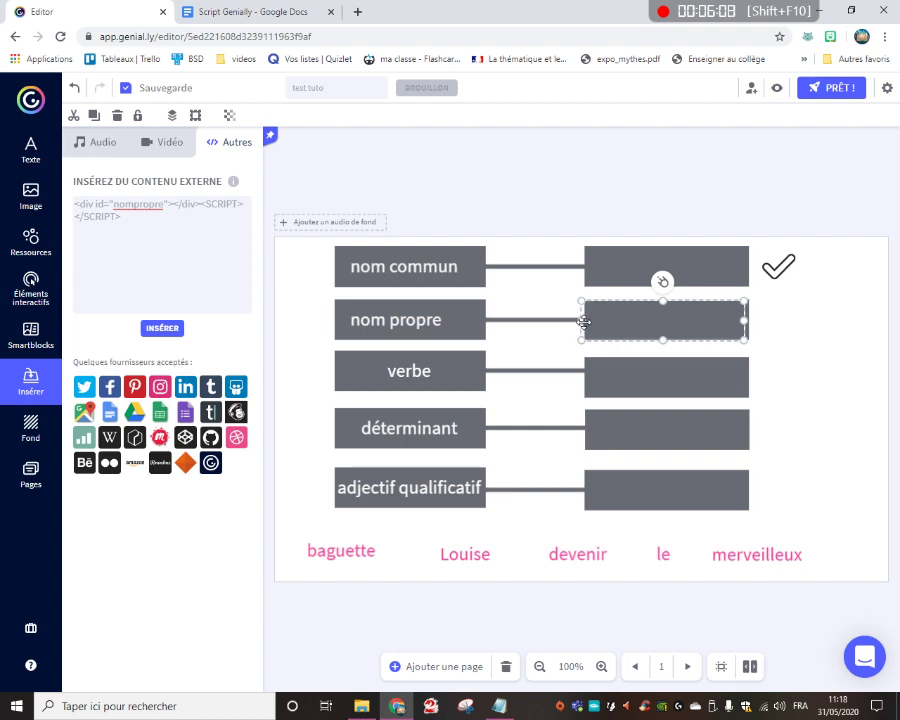
drag(581, 320, 584, 322)
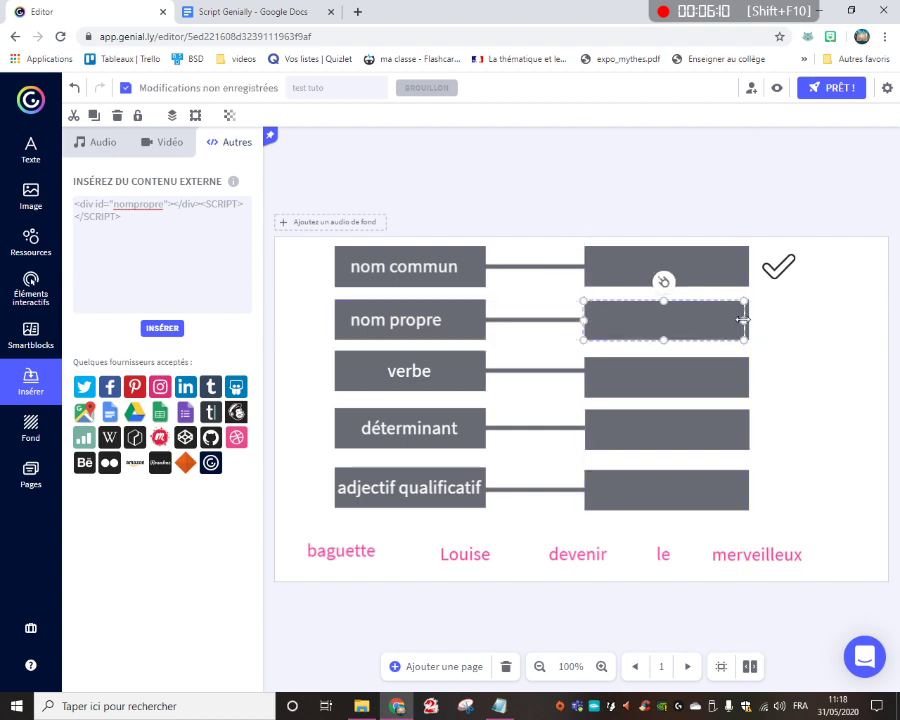
drag(743, 320, 749, 320)
drag(795, 327, 680, 285)
click(650, 280)
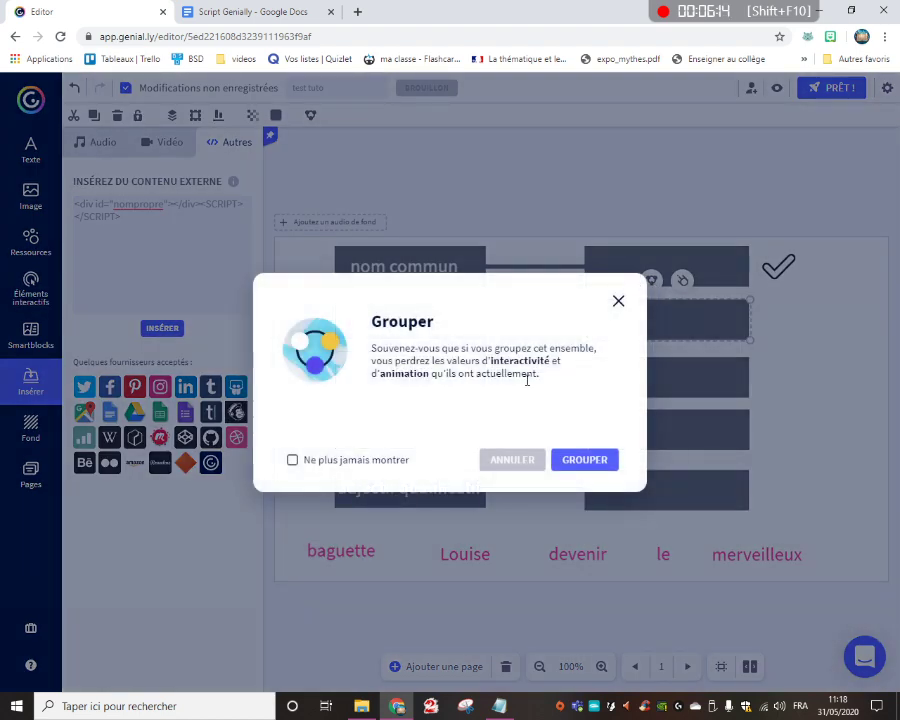
click(584, 460)
Insert another copy of the external code with the div id set to verbe
click(115, 207)
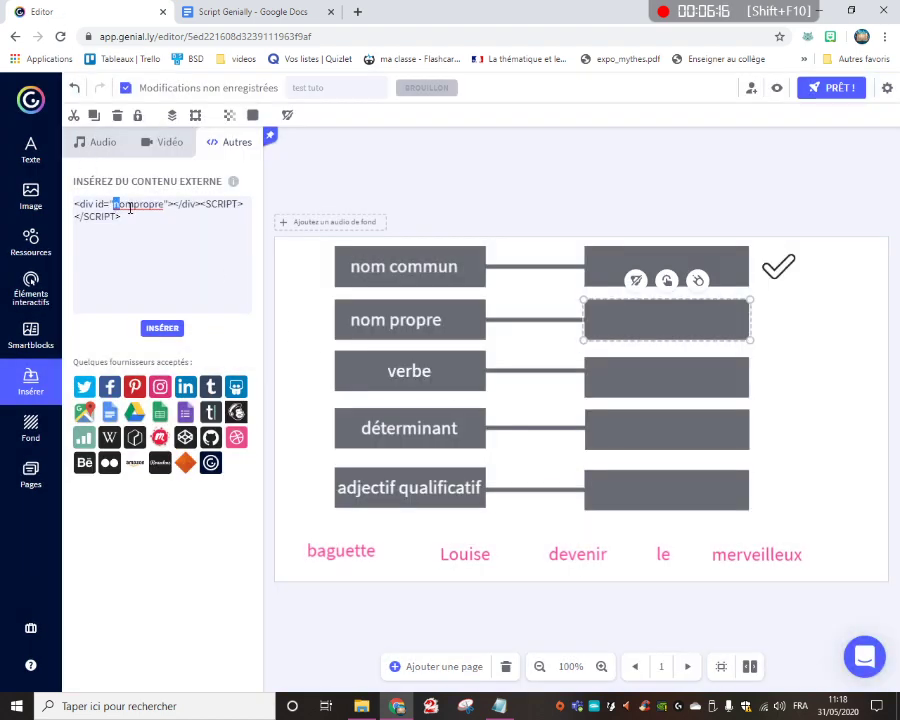
drag(130, 208, 164, 206)
text(verbe)
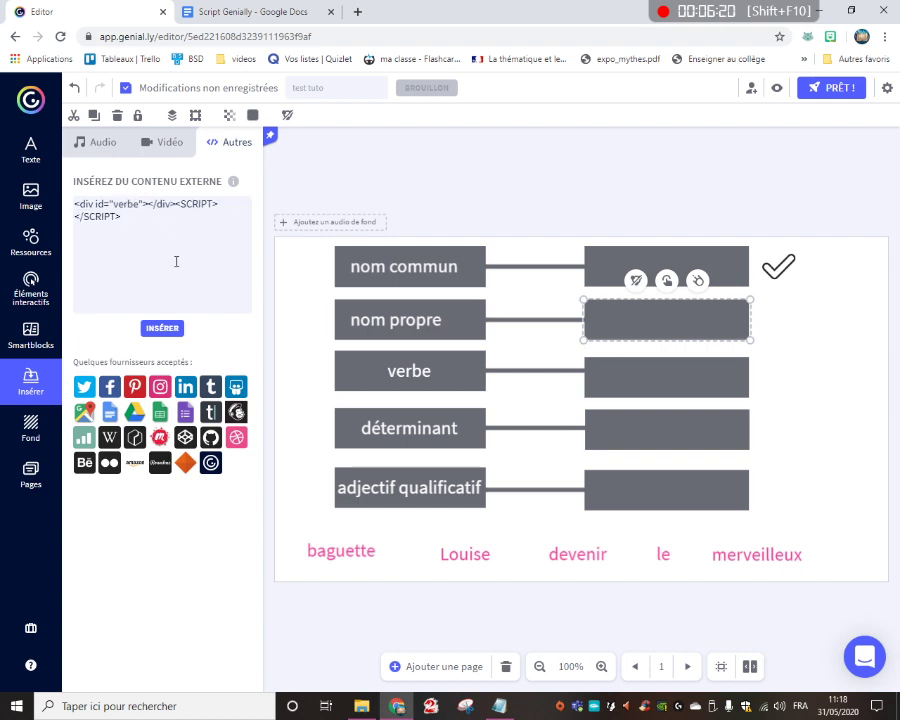
click(162, 328)
Resize and move the verbe code frame to cover the empty answer box beside verbe
drag(710, 333, 630, 463)
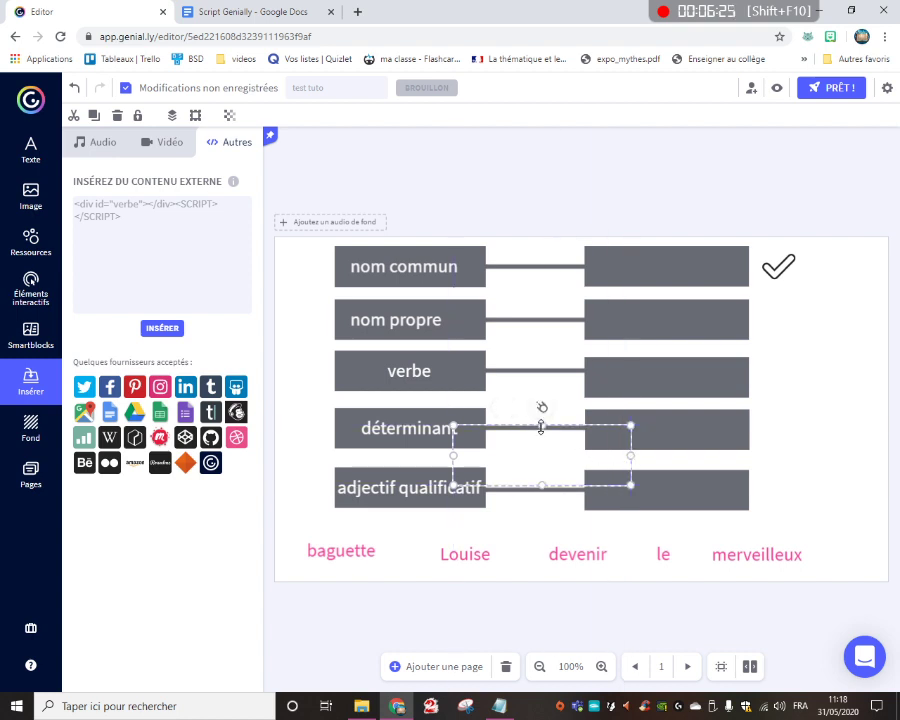
drag(541, 425, 678, 357)
drag(761, 375, 752, 378)
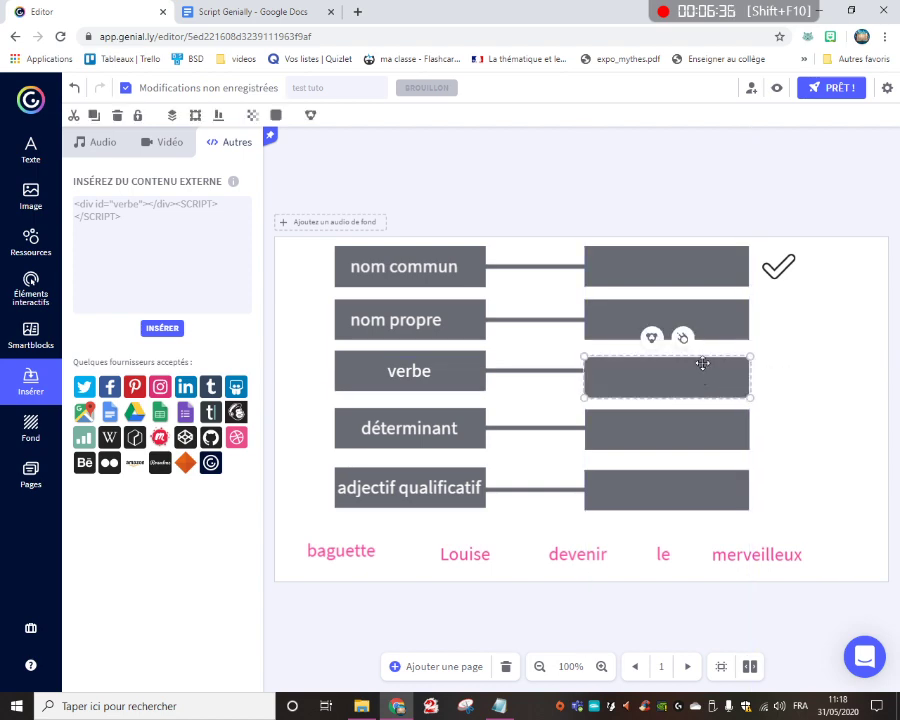
Group the verbe code frame with its answer box and insert another copy of the external code with the div id set to determinant
click(651, 339)
click(576, 457)
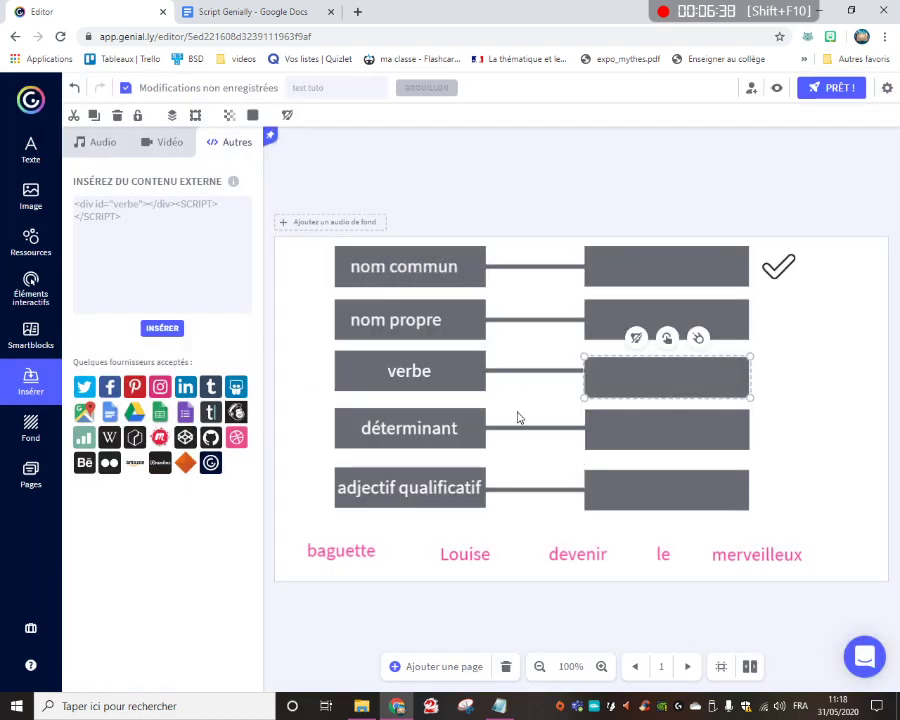
click(114, 204)
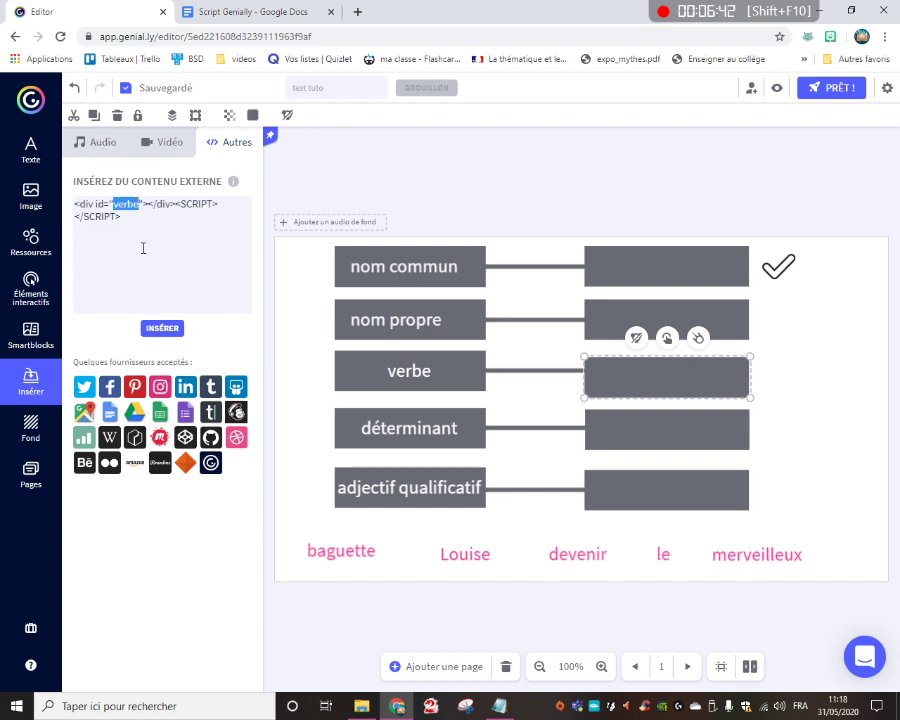
text(determinan)
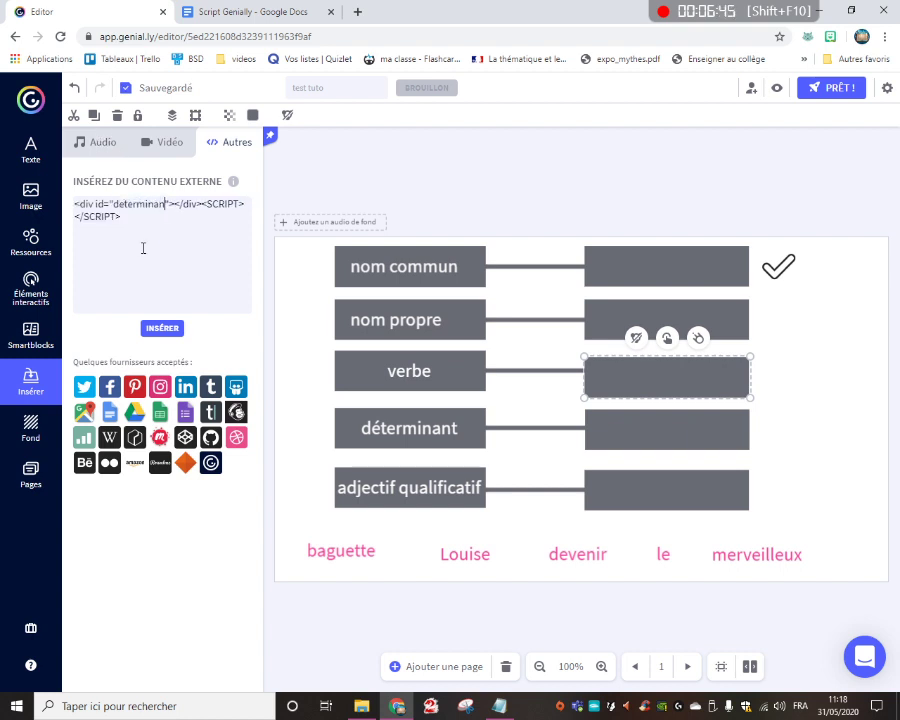
text(t)
click(176, 329)
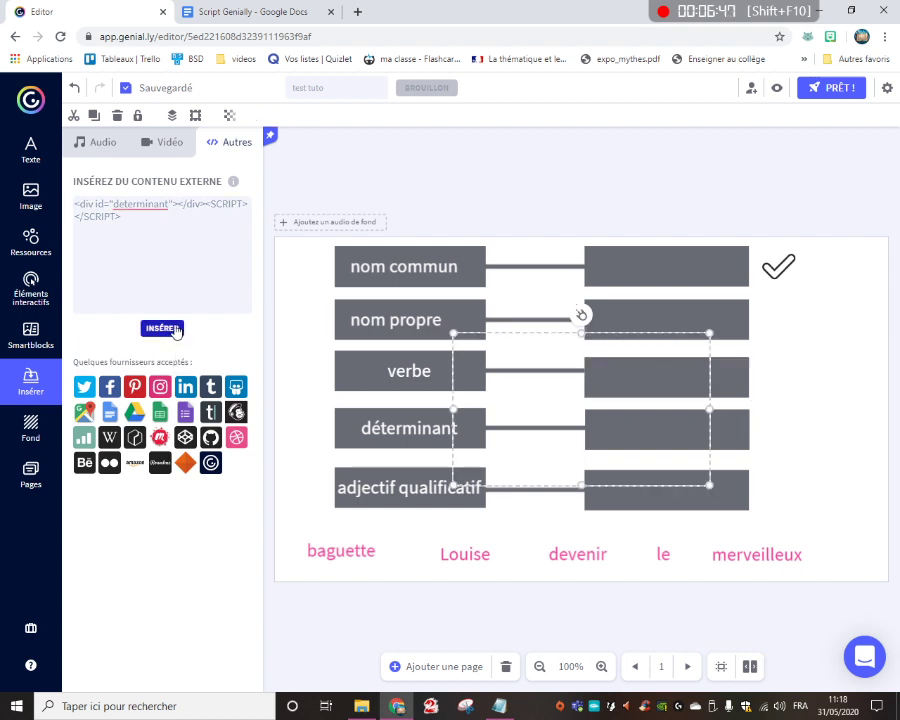
Fit the determinant code frame over the answer box beside déterminant and group it with the box
drag(706, 338, 645, 442)
drag(748, 438, 746, 437)
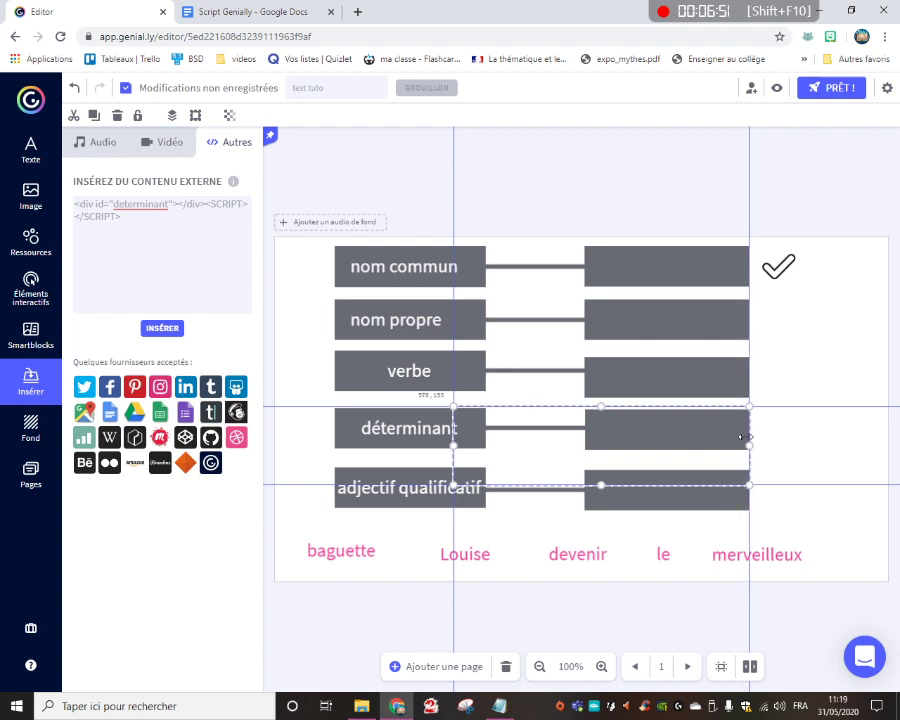
drag(456, 444, 585, 445)
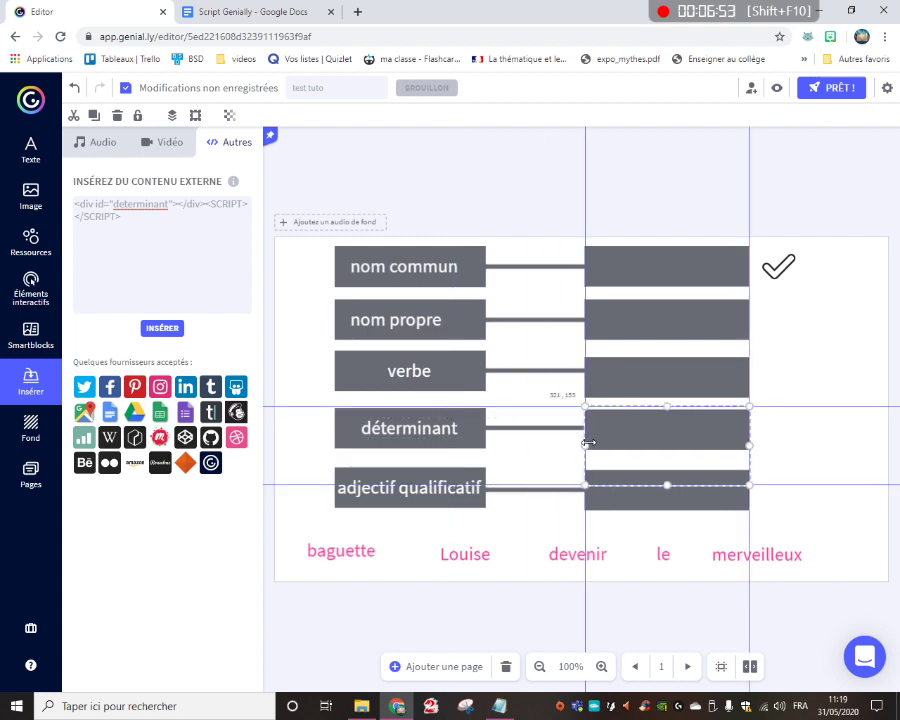
drag(664, 485, 665, 452)
drag(670, 408, 667, 410)
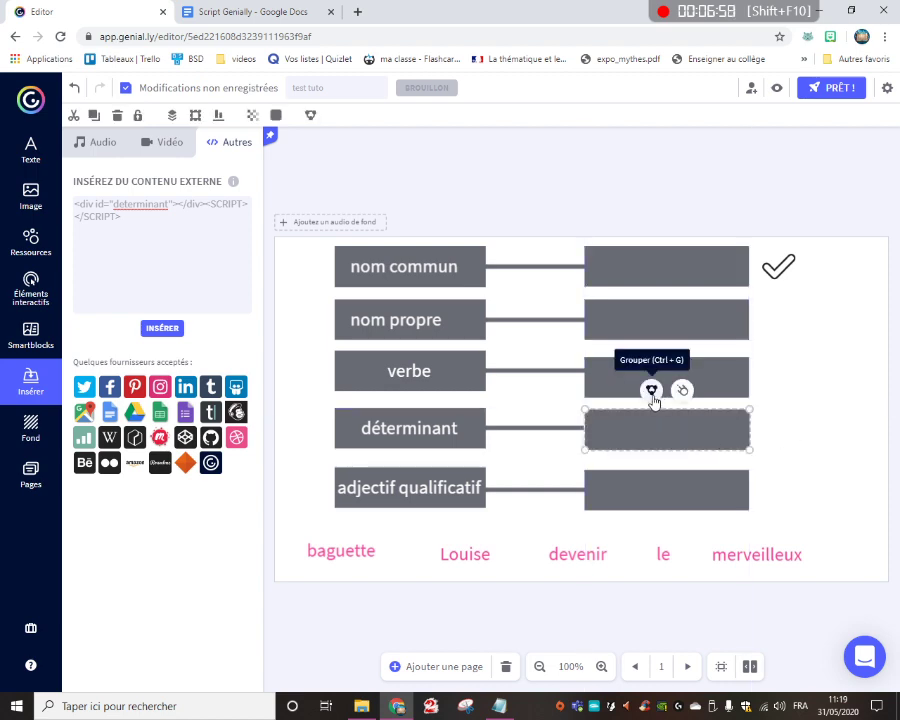
click(651, 390)
click(590, 459)
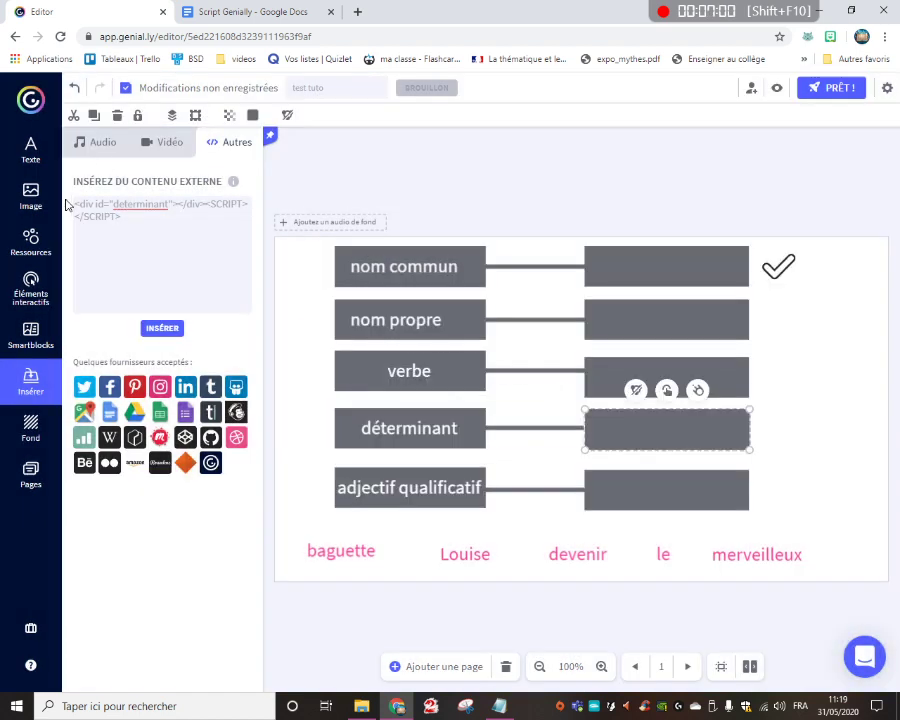
Insert another copy of the external code with the div id set to adjectifqualificatif
drag(113, 204, 167, 206)
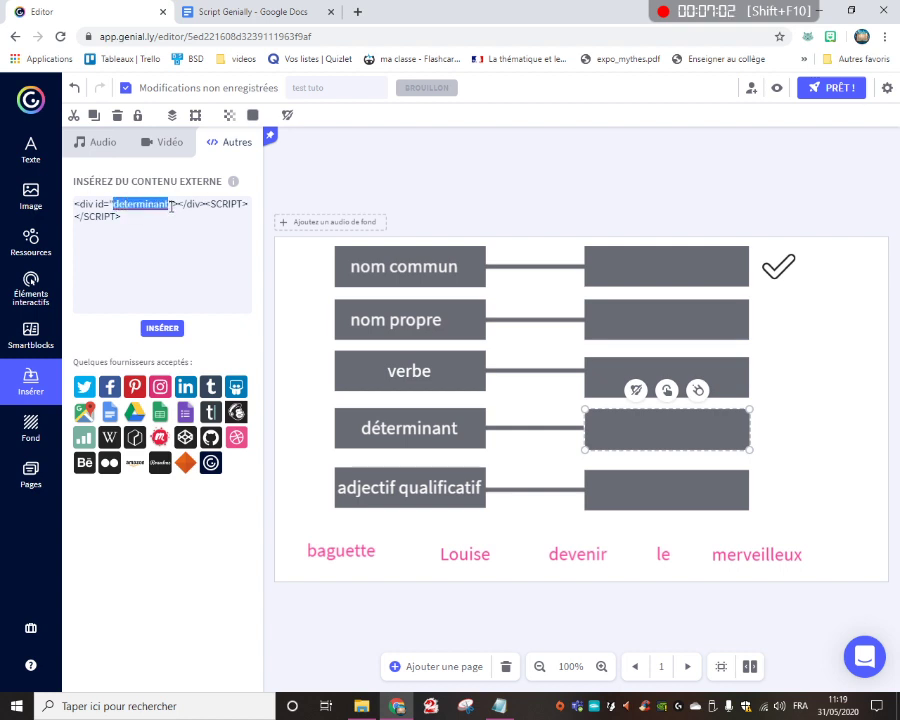
text(adje)
text(ctif qu)
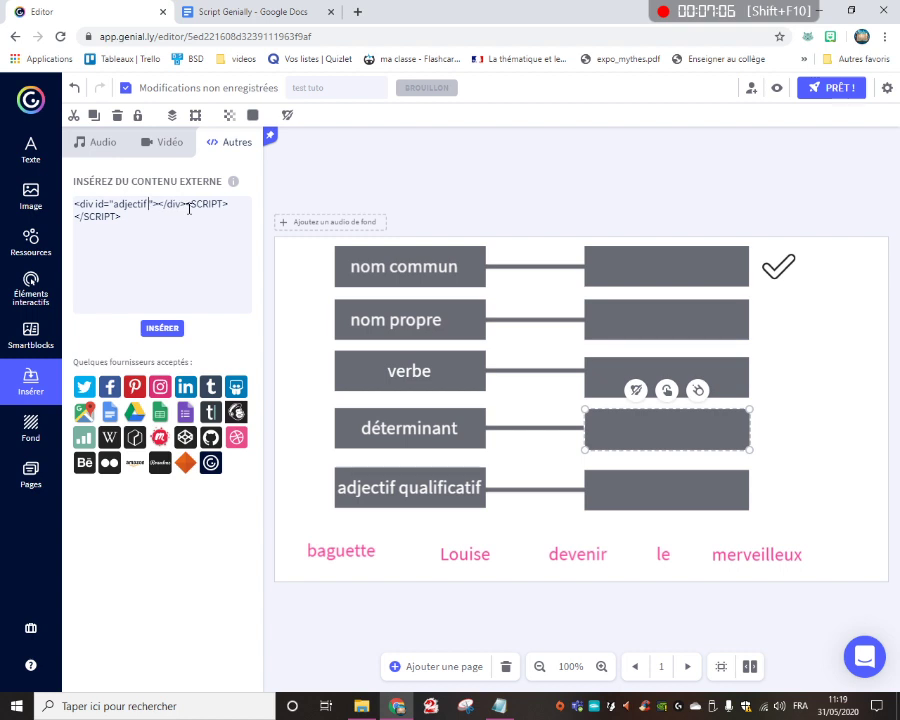
text(alificatif)
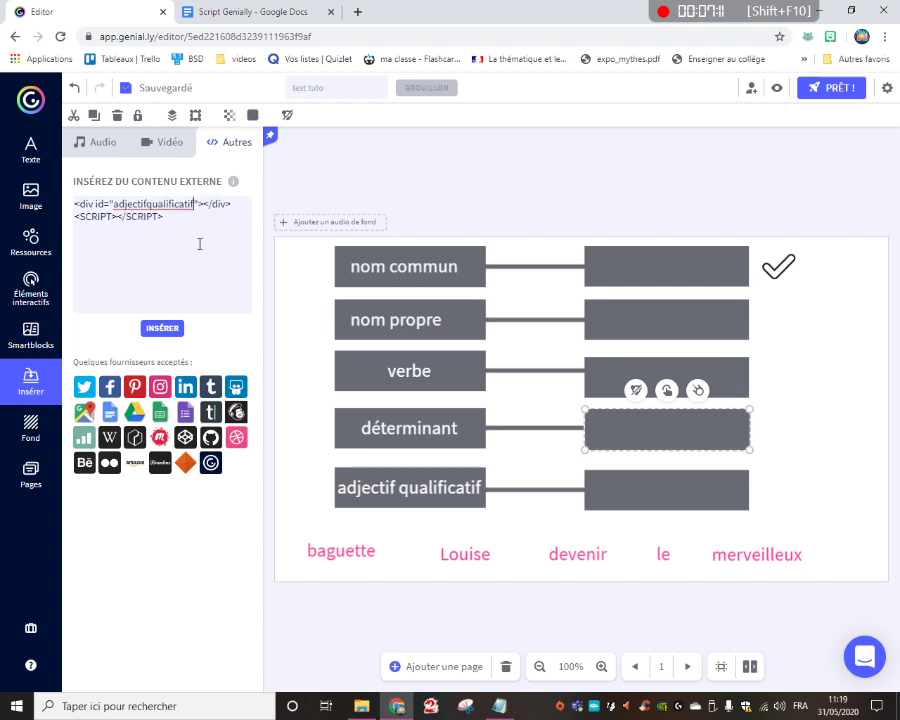
click(158, 341)
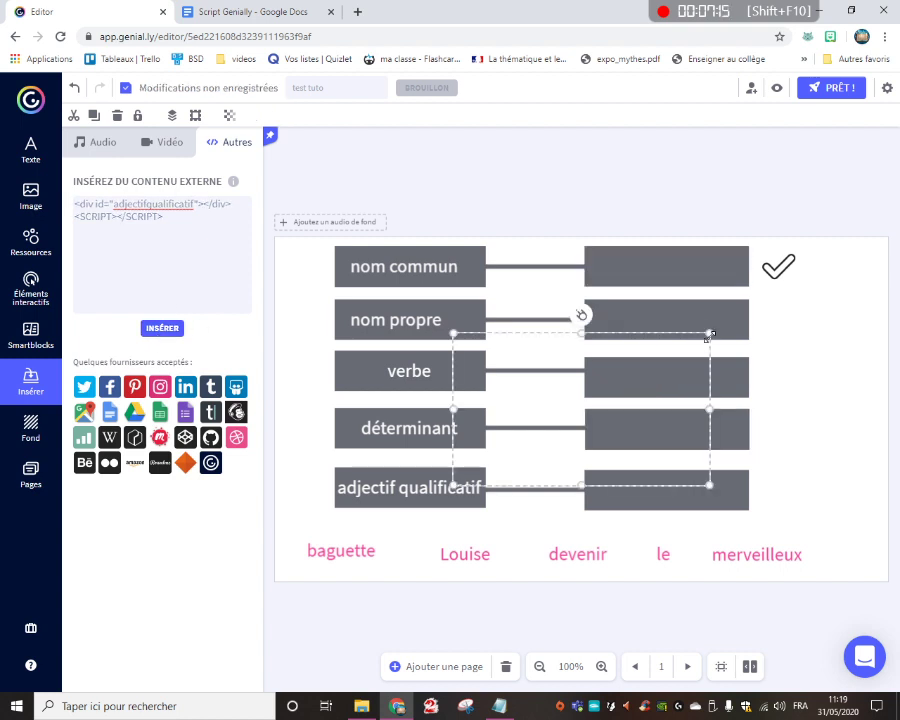
Resize and move the adjectifqualificatif code frame to cover the empty answer box beside adjectif qualificatif
drag(708, 332, 629, 462)
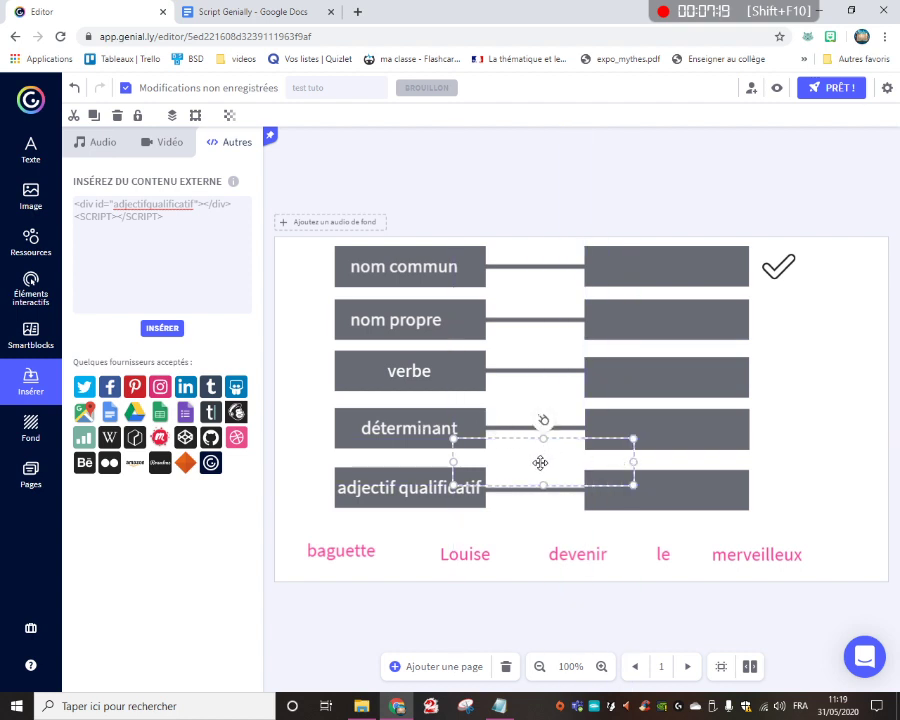
drag(539, 458, 677, 486)
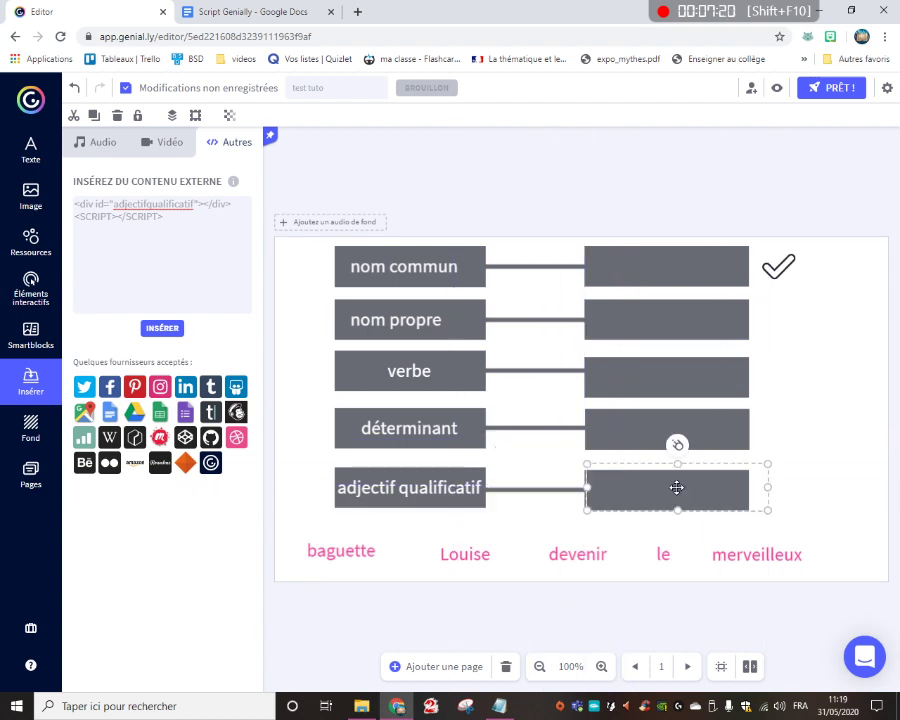
drag(764, 484, 745, 484)
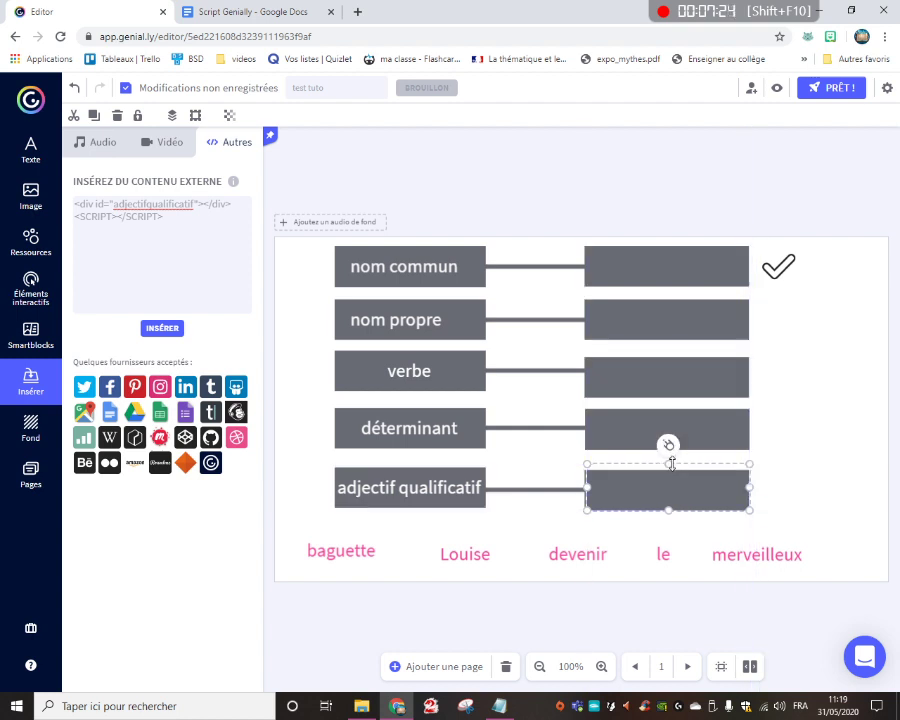
drag(667, 463, 672, 471)
drag(586, 490, 582, 489)
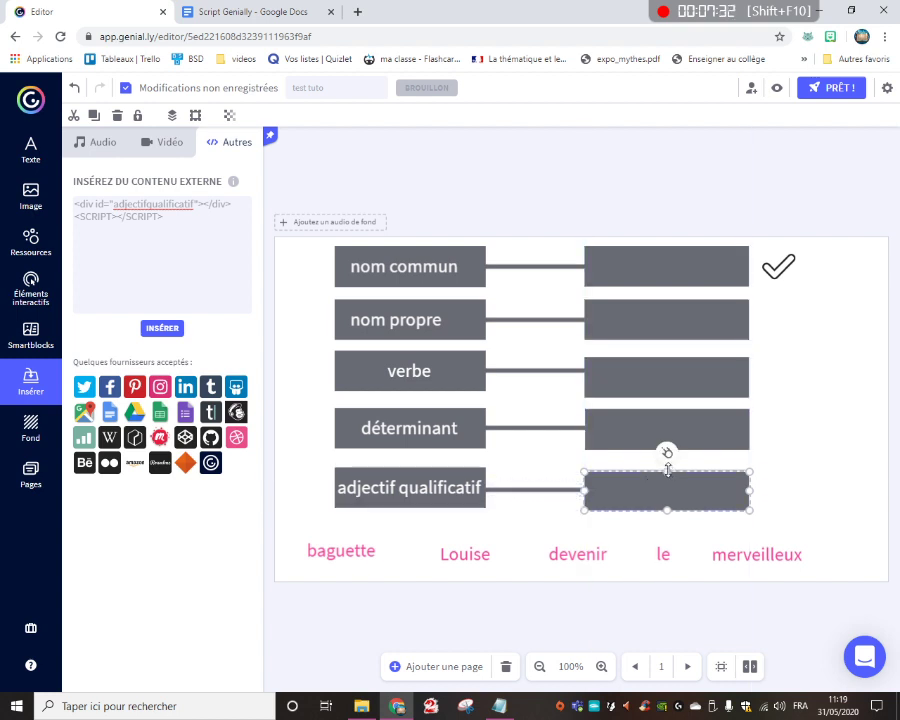
drag(669, 472, 668, 470)
click(803, 399)
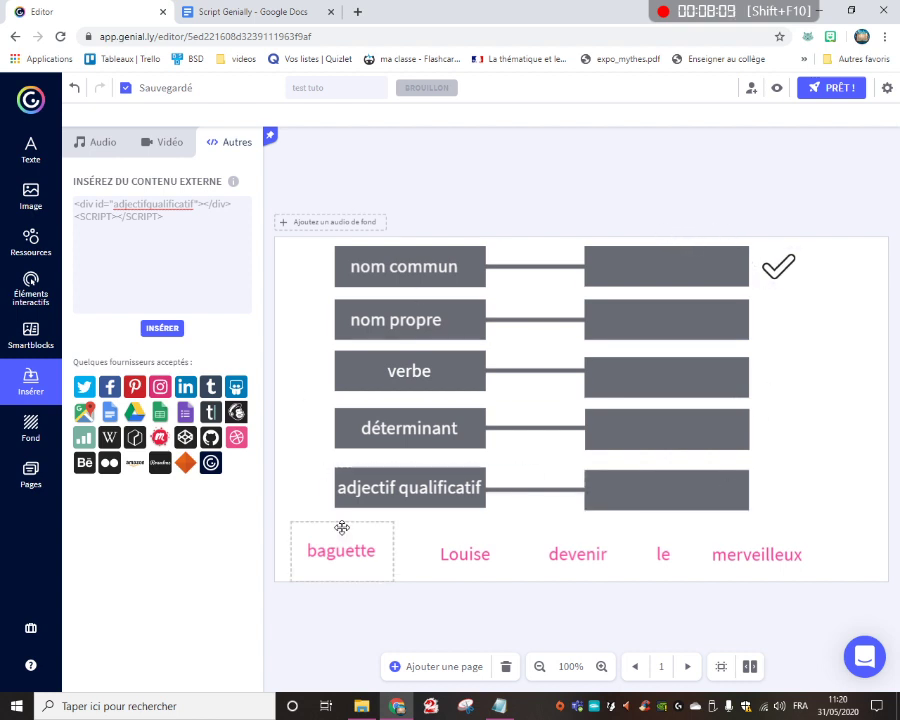
Switch to Script-Genially-3.txt in Notepad and look through the whole drag-and-drop validation script
mouse_move(515, 716)
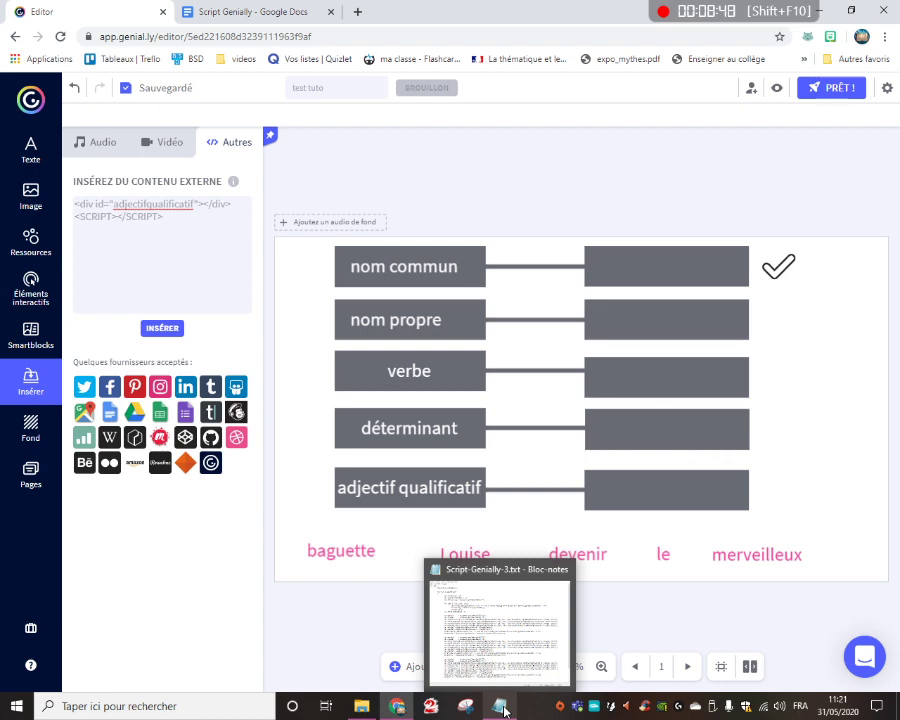
click(504, 711)
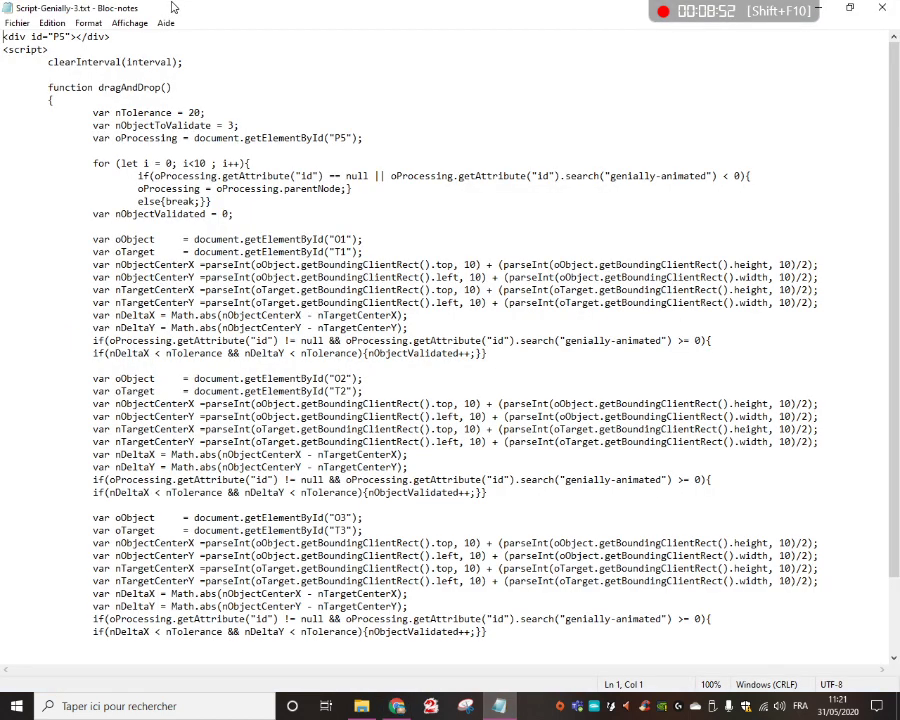
scroll(676, 426, down, 3)
scroll(676, 426, up, 3)
scroll(671, 422, down, 3)
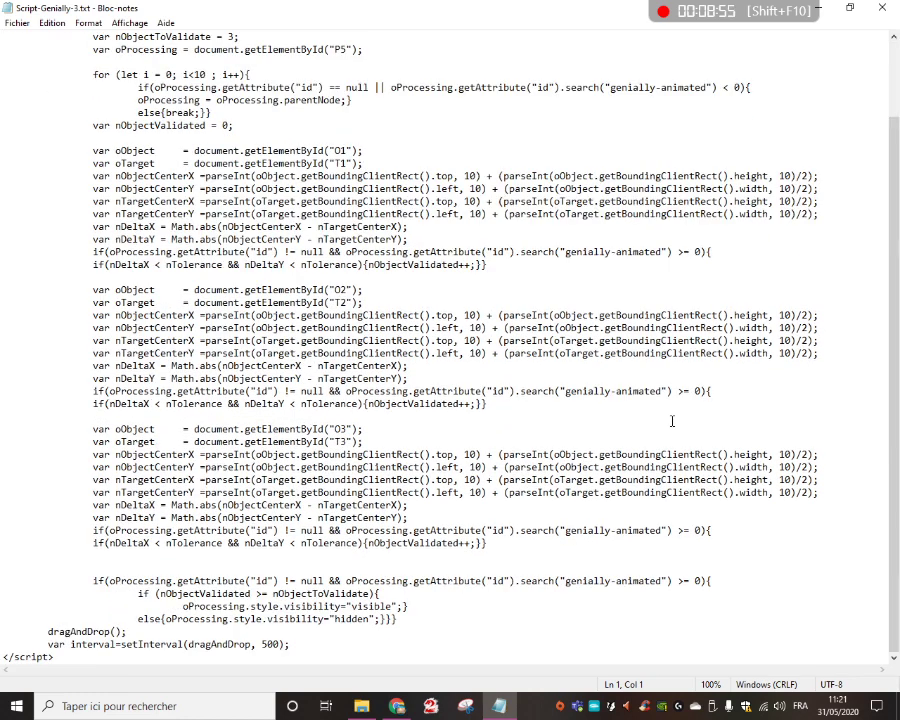
scroll(659, 413, up, 3)
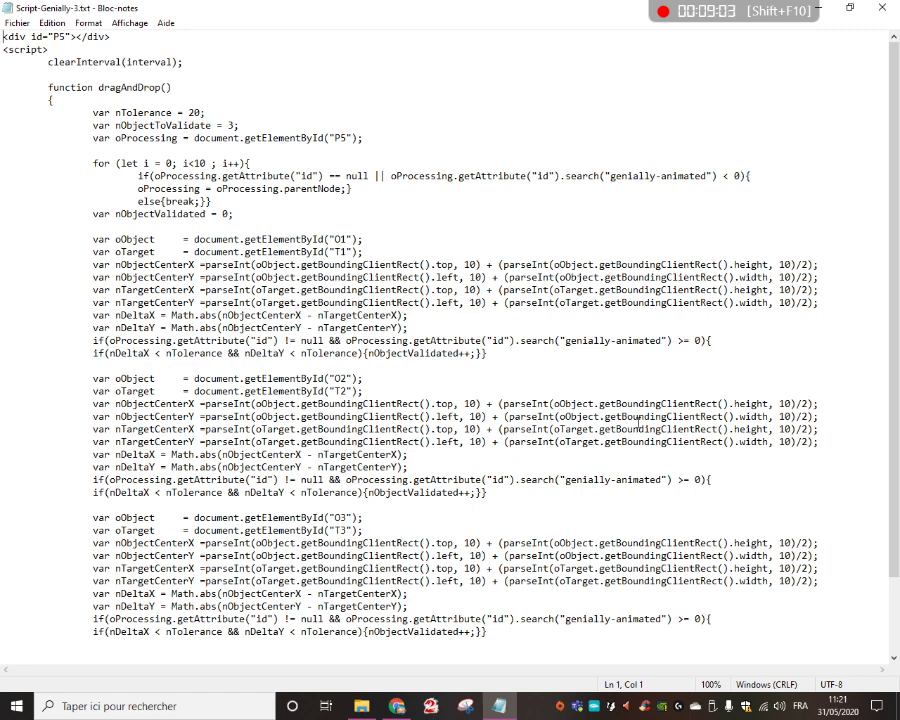
Replace the P5 id with Bravo in both the opening div and the oProcessing line
double_click(56, 36)
drag(336, 137, 348, 137)
drag(54, 37, 72, 36)
text(Bra)
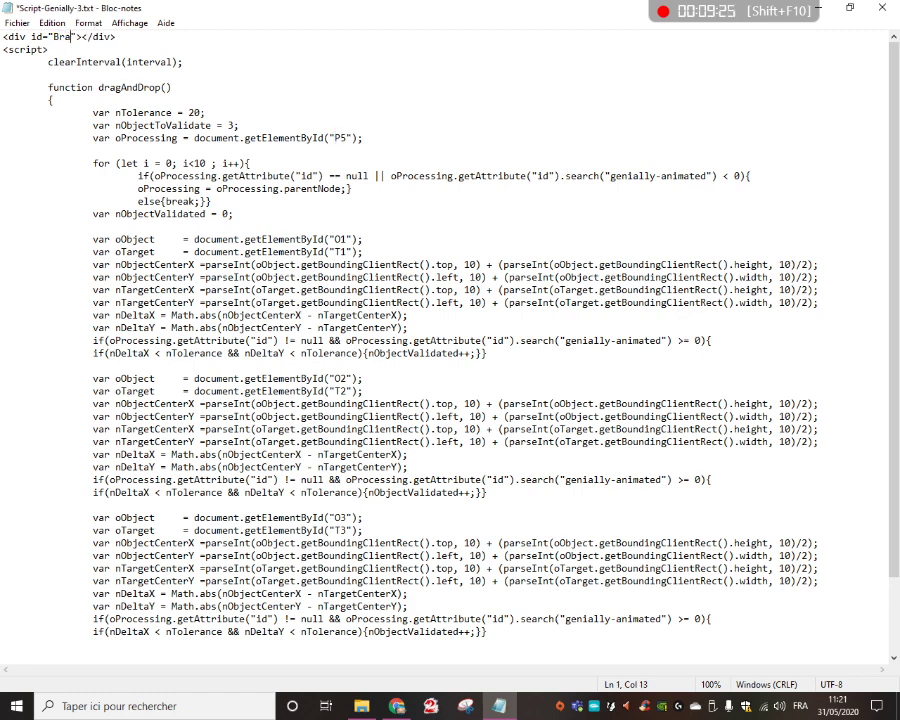
text(vop)
key(BackSpace)
double_click(340, 137)
text(Bravo)
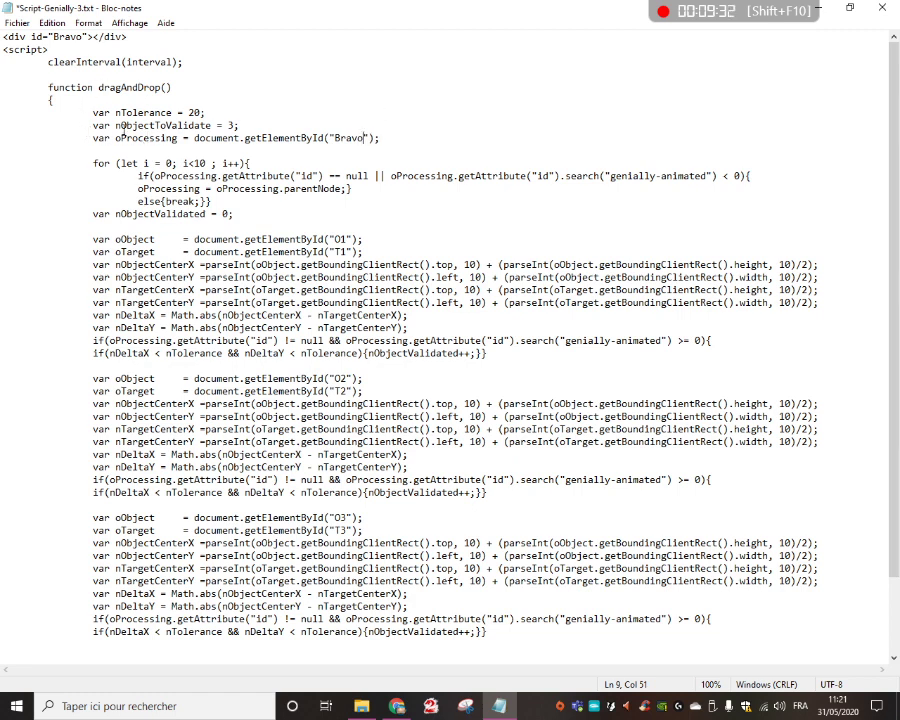
Set the nObjectToValidate variable to 5
click(231, 126)
key(BackSpace)
text(5)
Examine the oObject and oTarget ids in each of the three validation blocks
scroll(340, 195, down, 1)
double_click(340, 201)
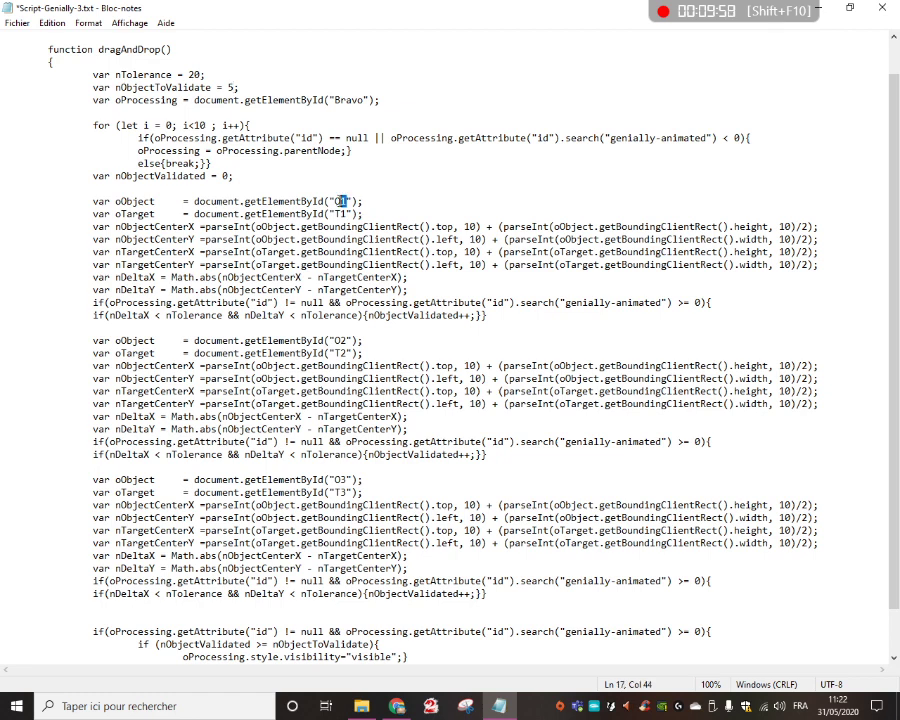
click(345, 201)
click(345, 215)
click(346, 341)
click(342, 353)
click(343, 480)
click(343, 493)
scroll(250, 180, up, 1)
In the first validation block, set the oObject id to baguette and the oTarget id to nomcommun
double_click(343, 239)
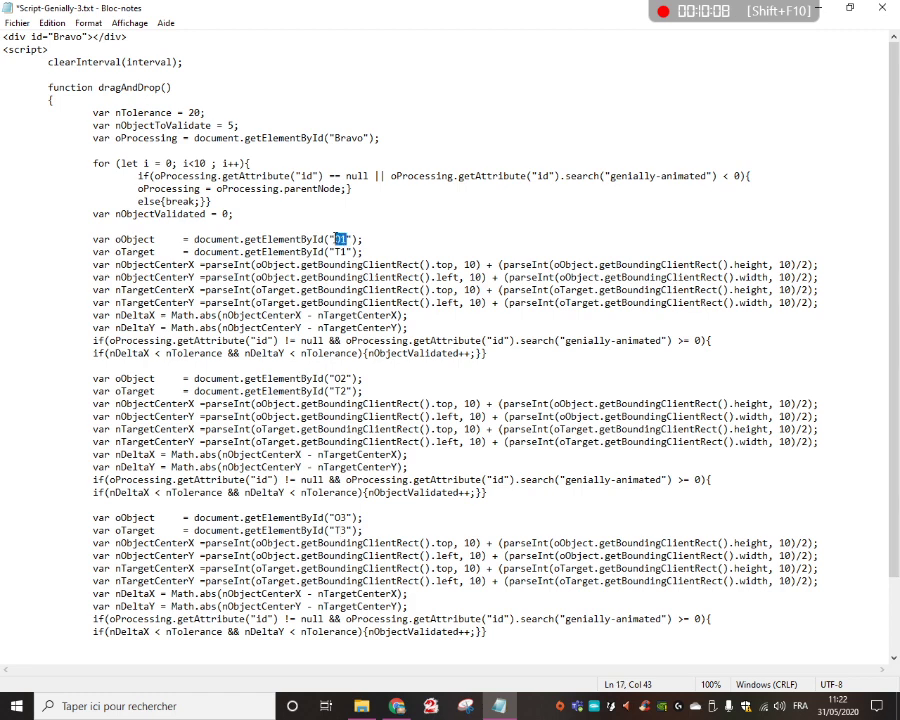
text(baguette)
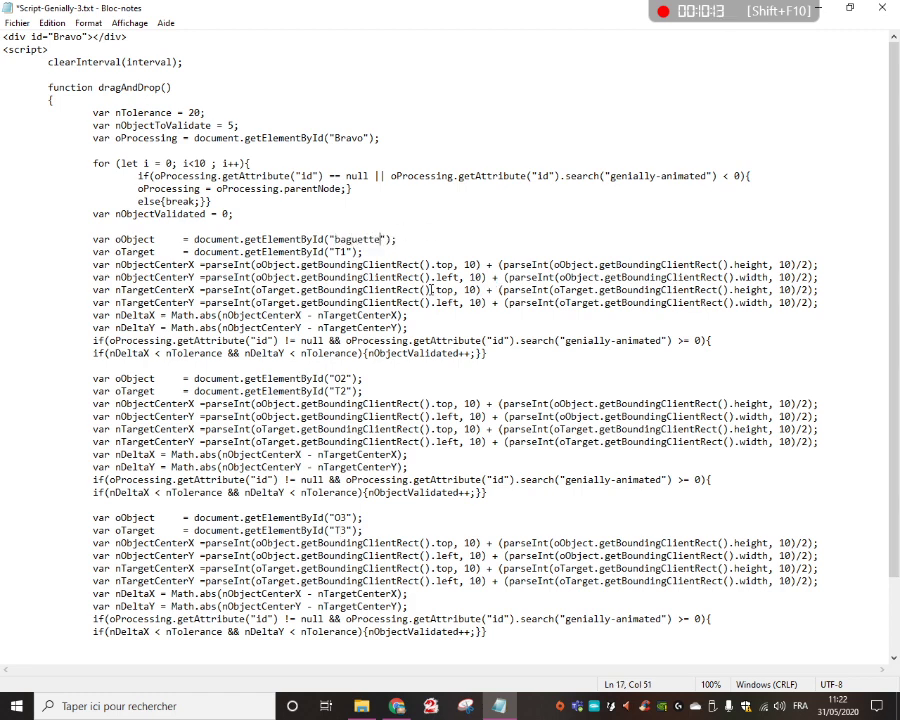
double_click(340, 251)
text(nomcommun)
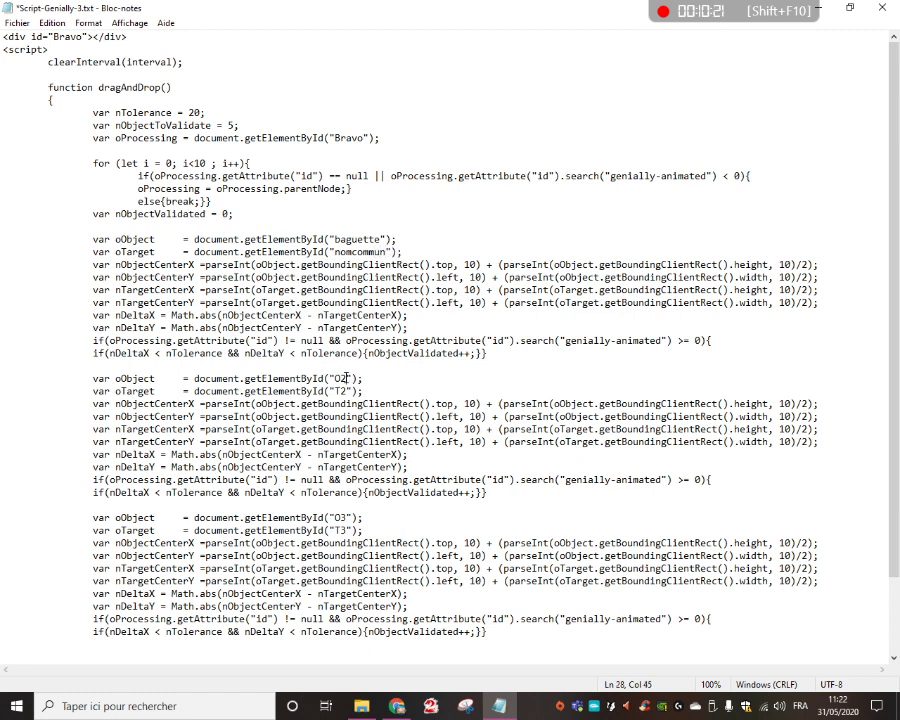
In the second validation block, set the oObject id to Louise and the oTarget id to nompropre
drag(347, 378, 335, 378)
text(Louise)
drag(347, 391, 335, 391)
text(nompr)
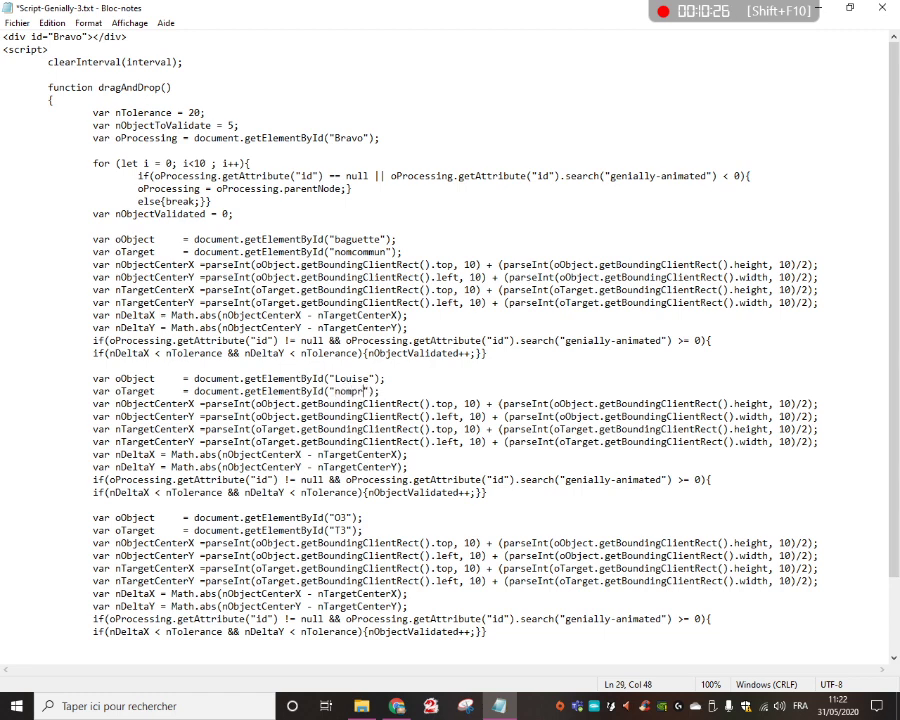
text(opre)
Duplicate the O3/T3 validation block below the original, leaving empty lines after the copy
scroll(503, 609, down, 3)
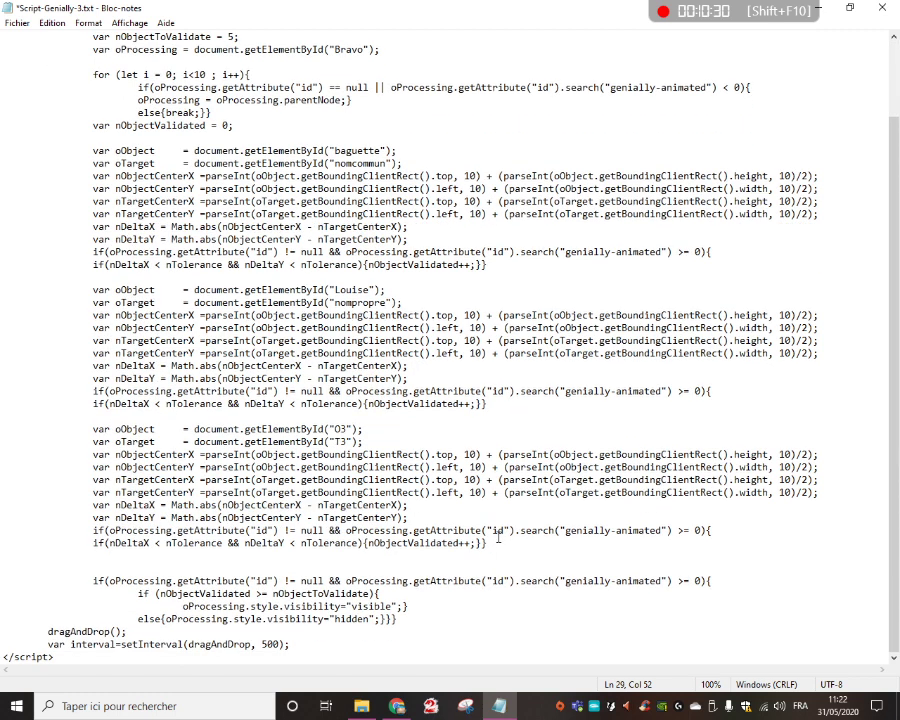
drag(493, 542, 71, 429)
key(ctrl+c)
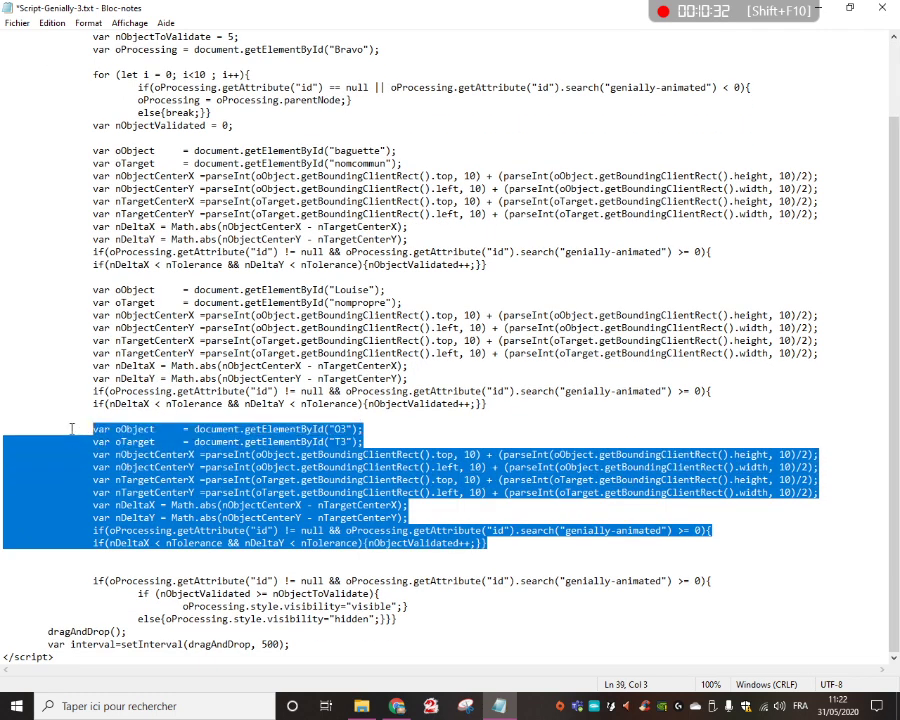
click(501, 543)
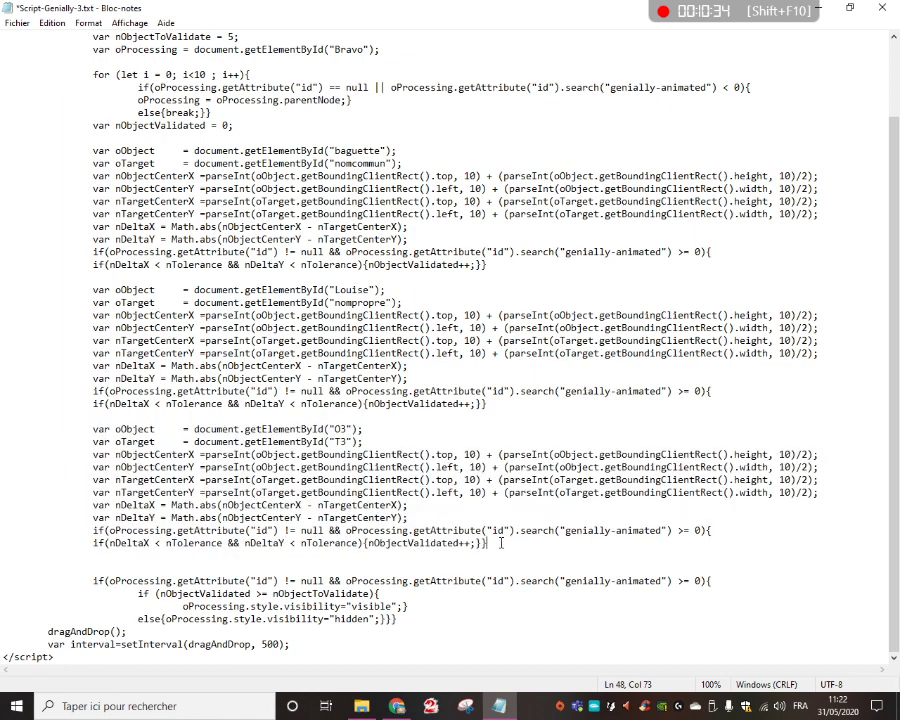
key(Return)
key(Return)
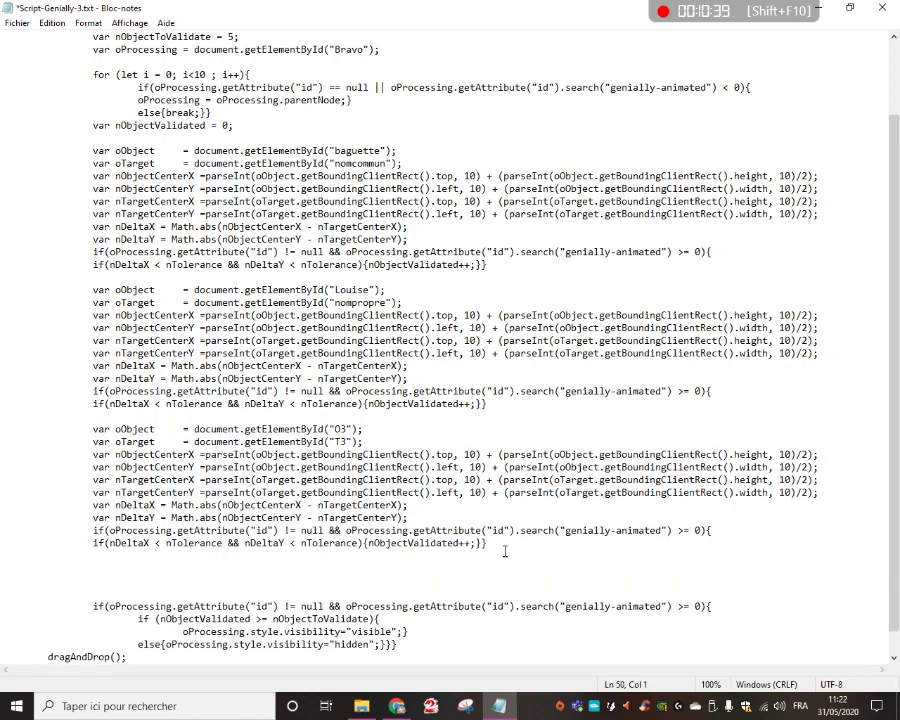
key(ctrl+v)
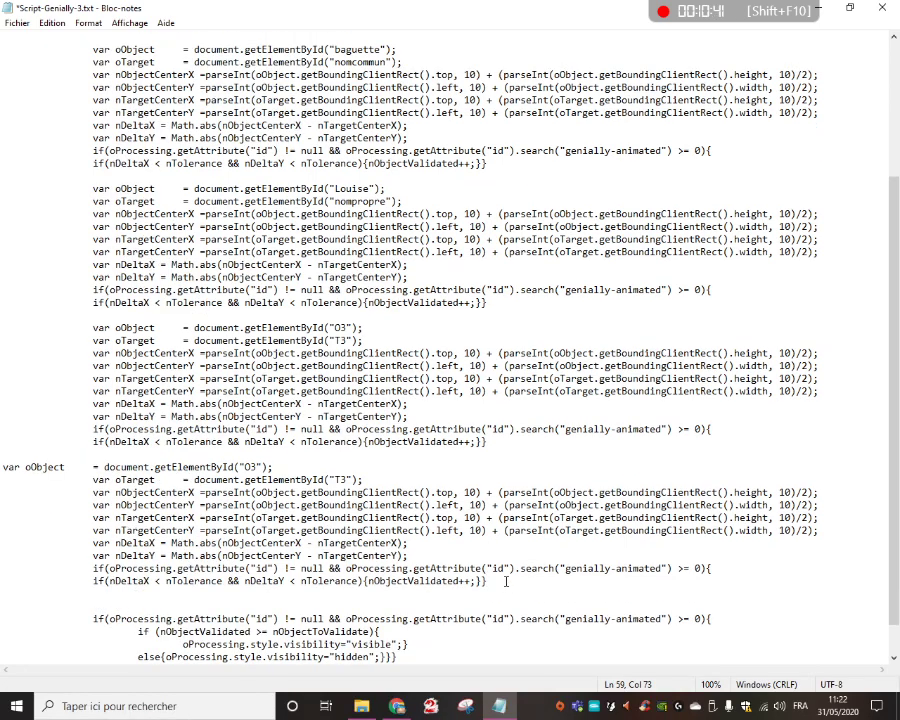
key(Return)
key(Return)
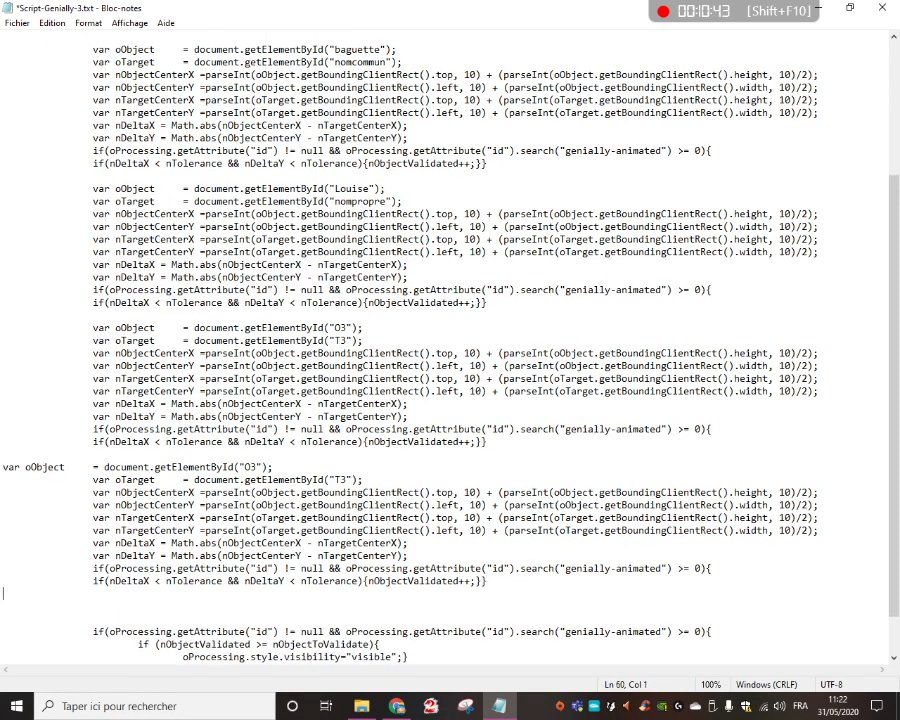
Paste another copy of the O3/T3 block at the end, and set the third block's ids to devenir and verbe
key(ctrl+v)
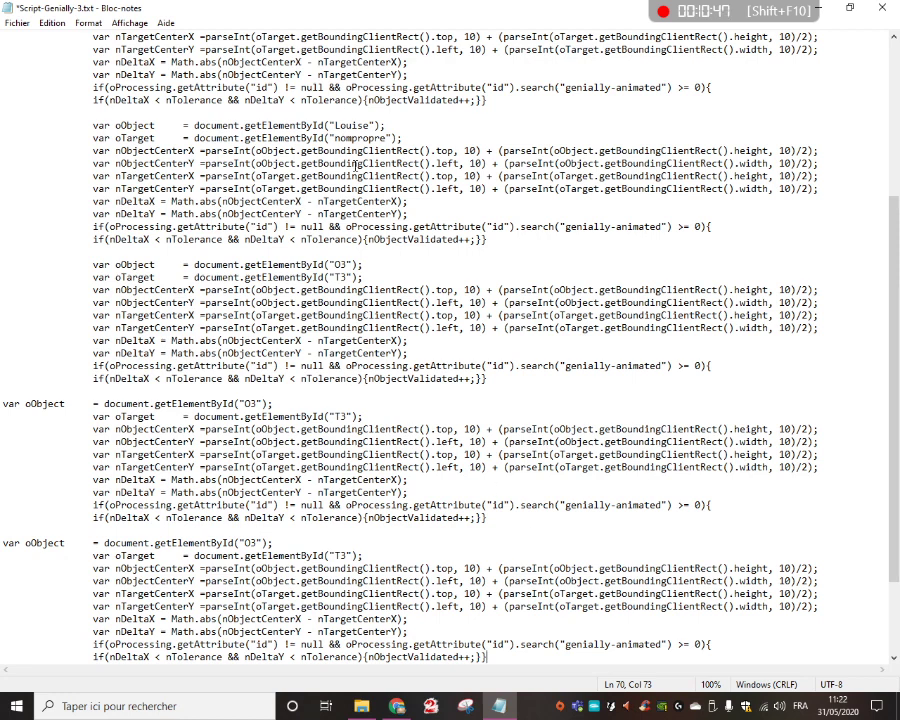
drag(334, 265, 347, 265)
text(devenir)
drag(335, 277, 347, 277)
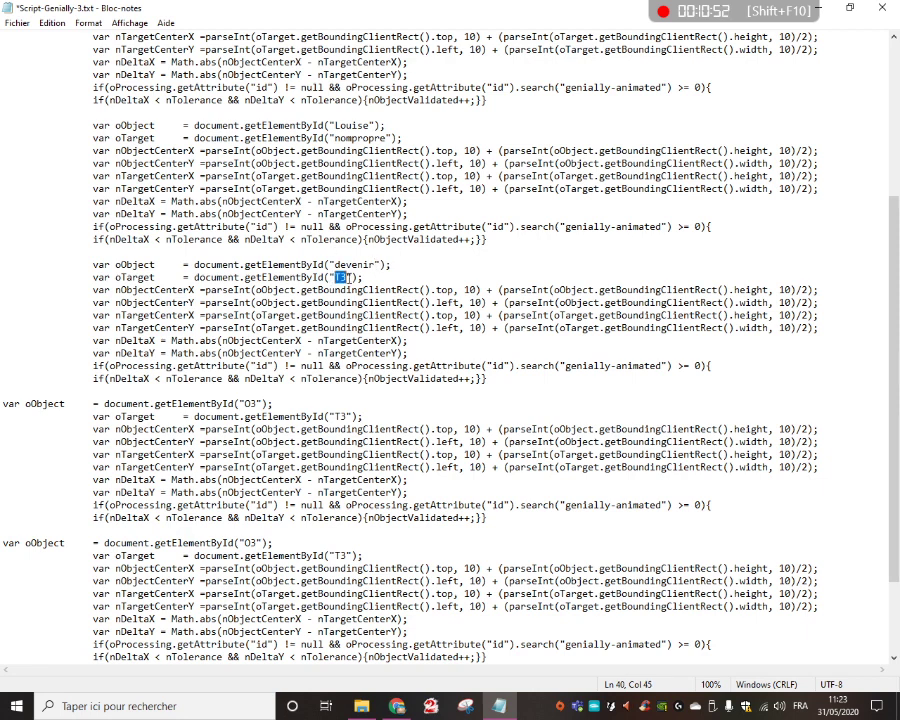
text(verbe)
In the fourth validation block, set the oObject id to le and the oTarget id to determinant
double_click(248, 404)
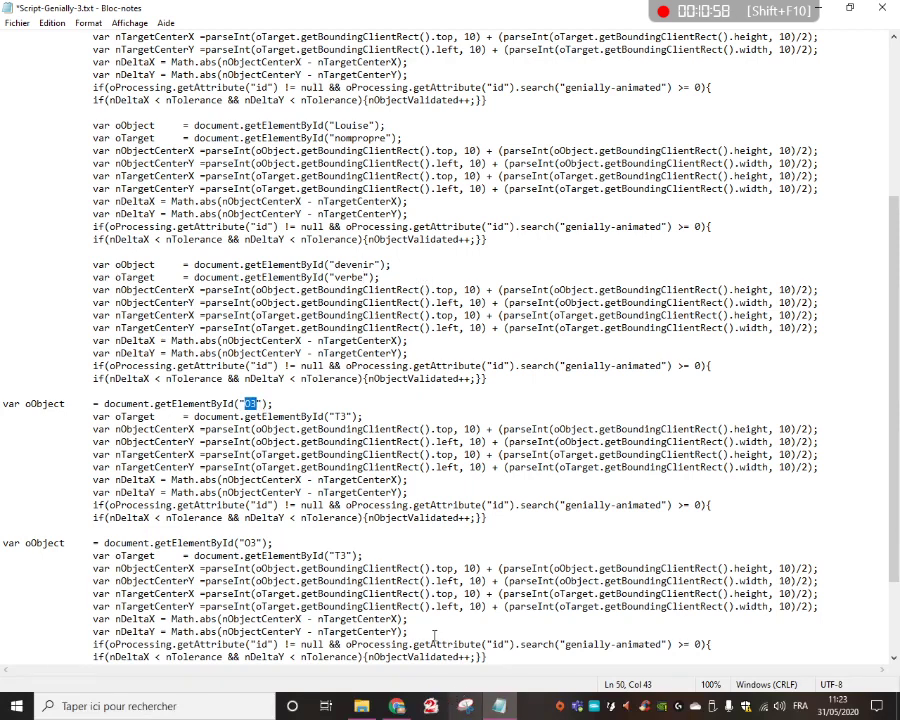
text(le)
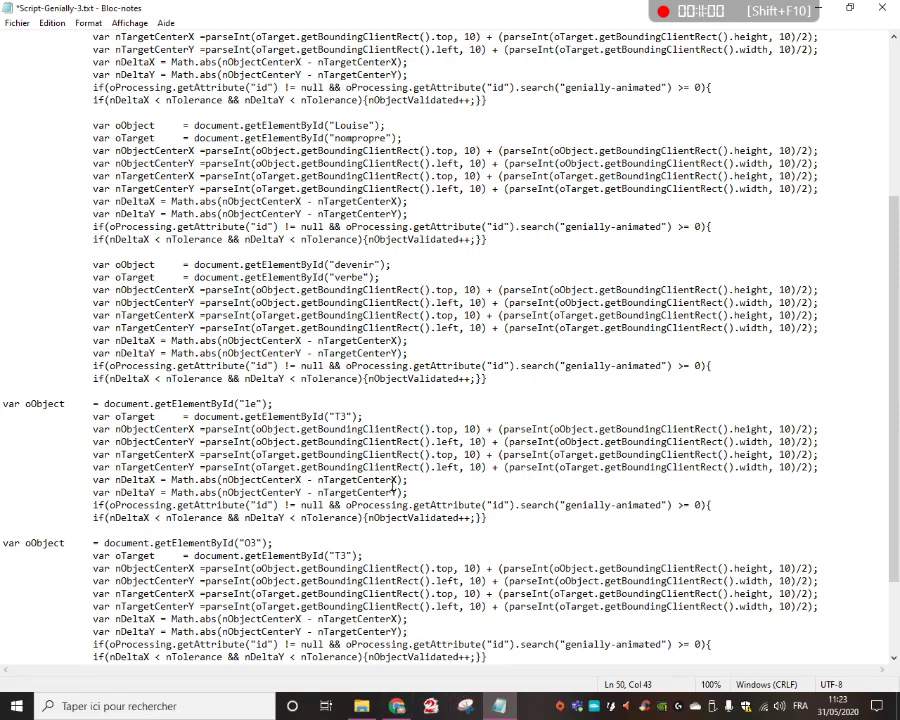
double_click(340, 416)
text(determinant)
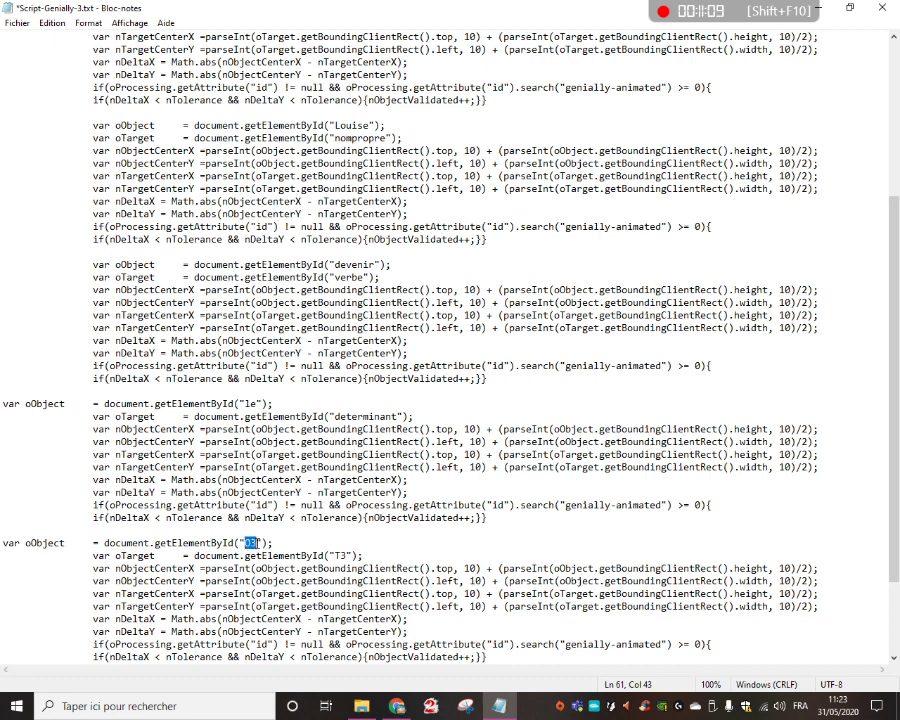
text(merveilleux)
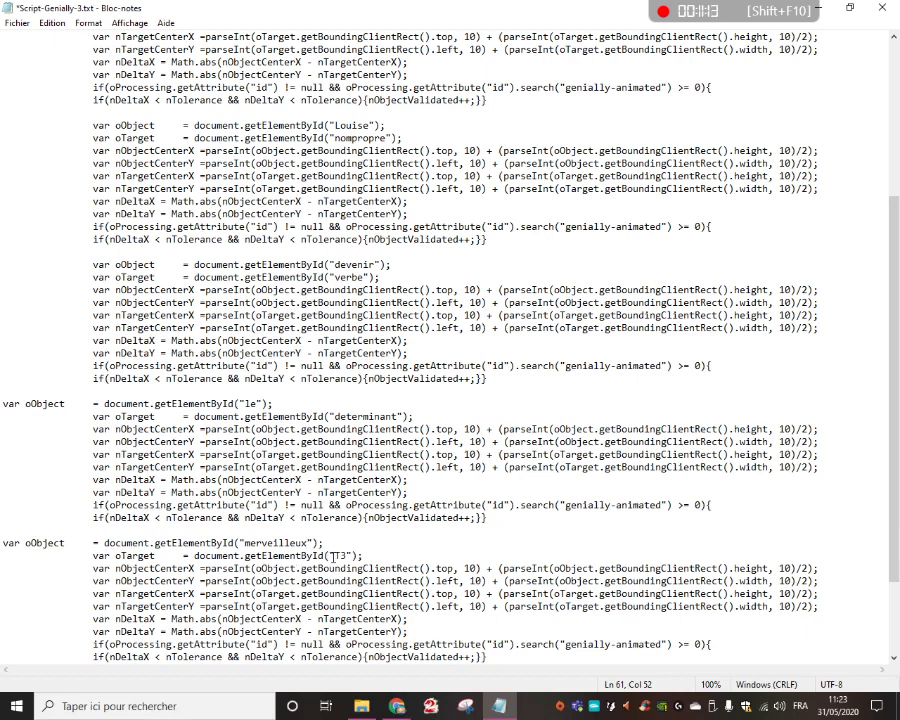
text(adjectif)
text(qualificat)
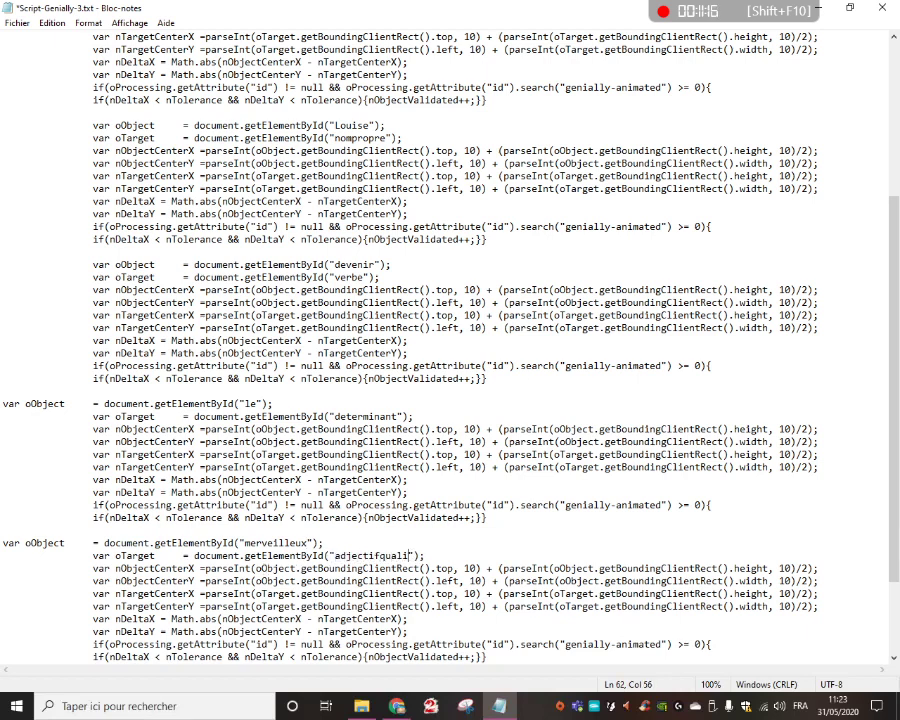
text(if)
In the fifth validation block, set the oObject id to merveilleux and the oTarget id to adjectifqualificatif
scroll(362, 493, down, 3)
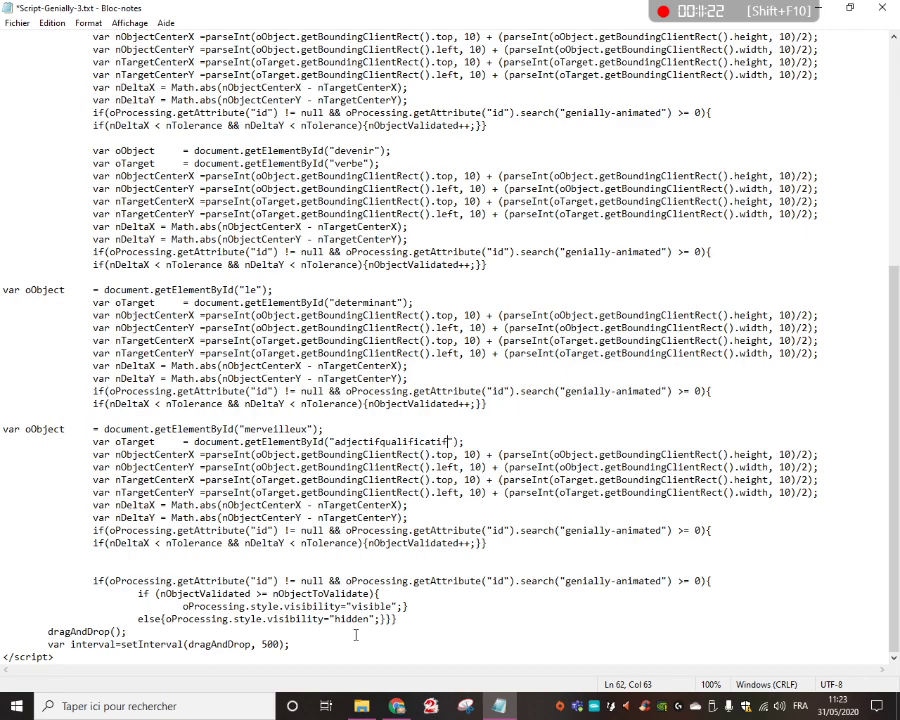
Copy the entire adapted validation script
scroll(352, 610, up, 10)
click(219, 314)
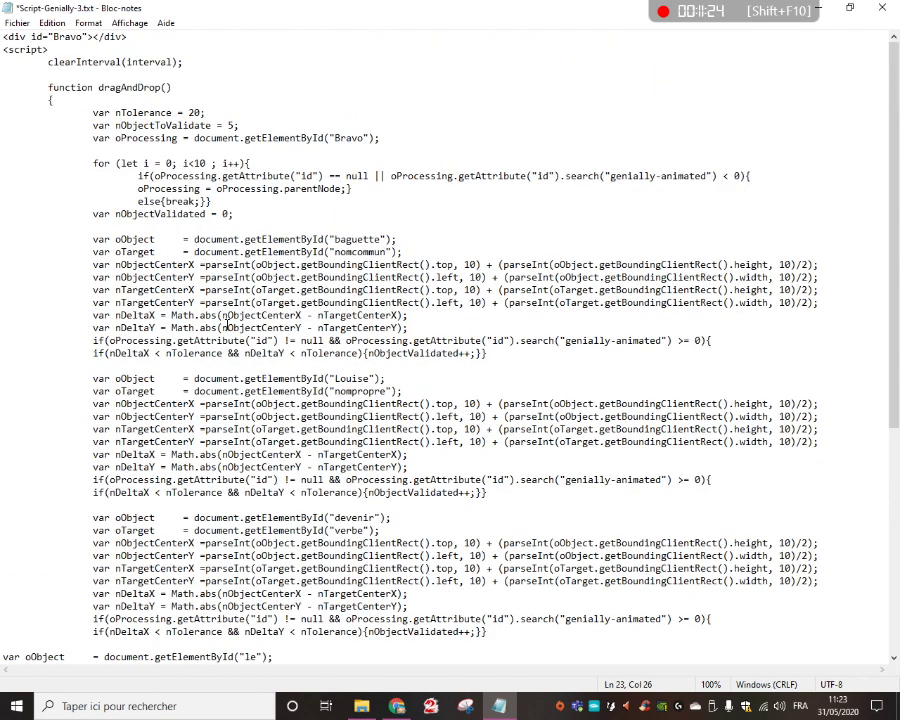
key(ctrl+a)
scroll(248, 365, up, 10)
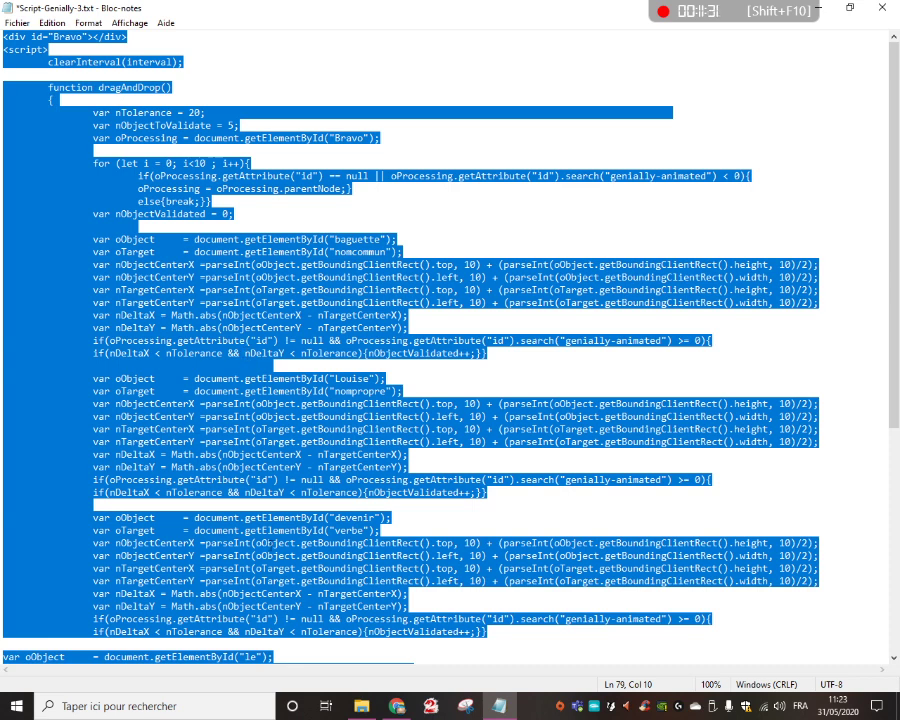
Switch to the Genially editor and clear the adjectifqualificatif code from the external content field
click(397, 704)
drag(187, 225, 71, 198)
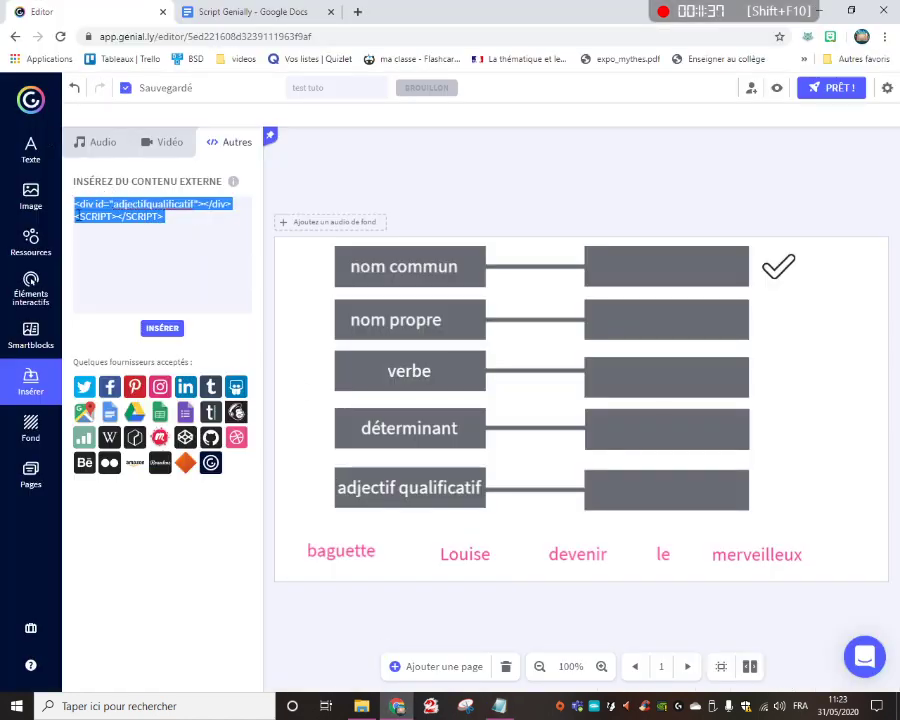
key(Delete)
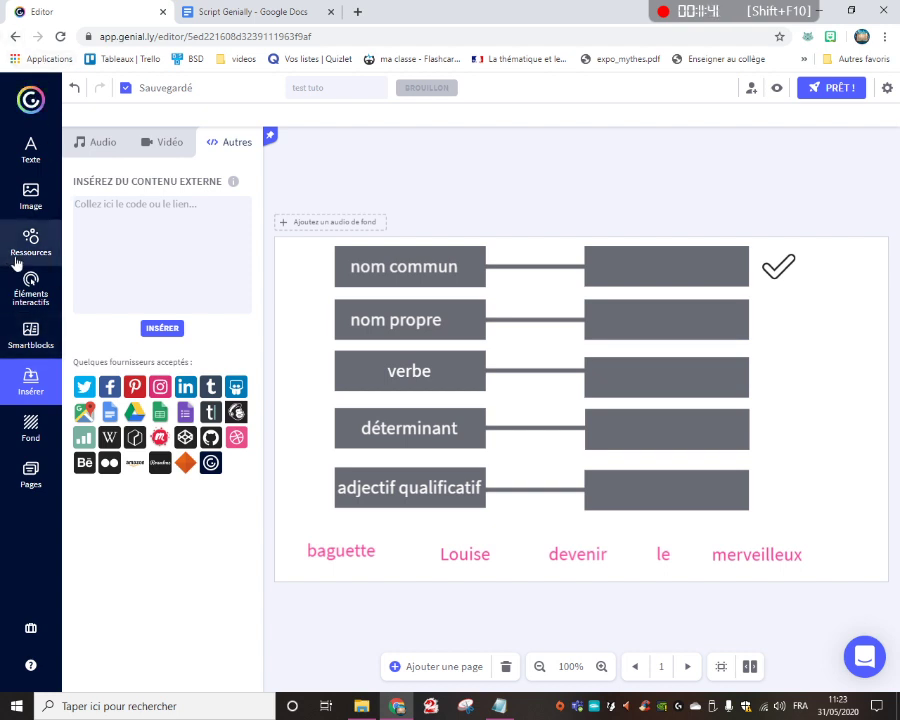
Add a Titre 1 text to the slide reading "Bravo !"
click(29, 146)
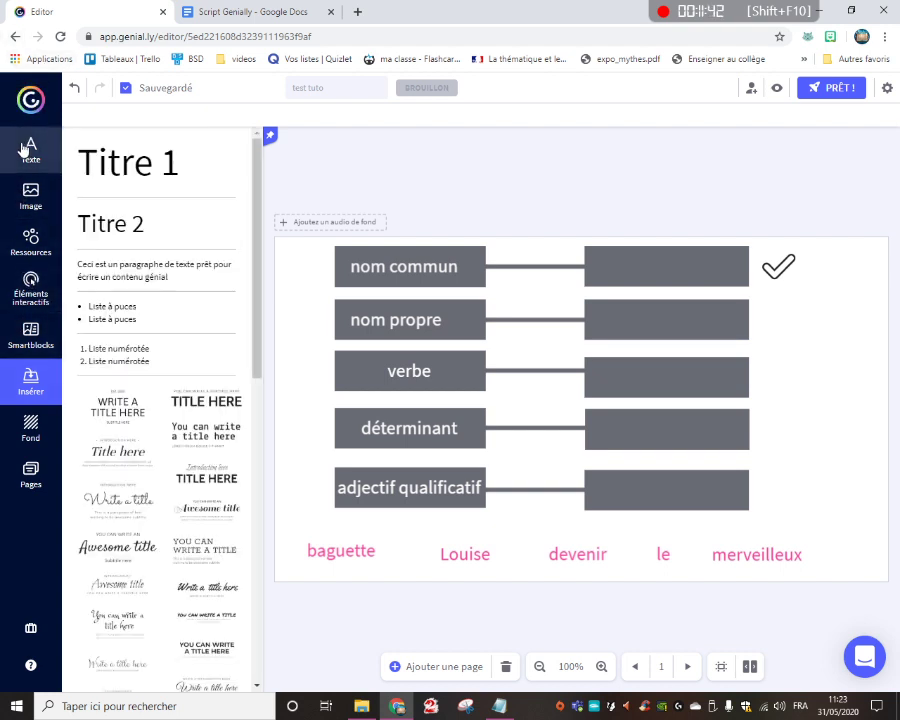
click(172, 165)
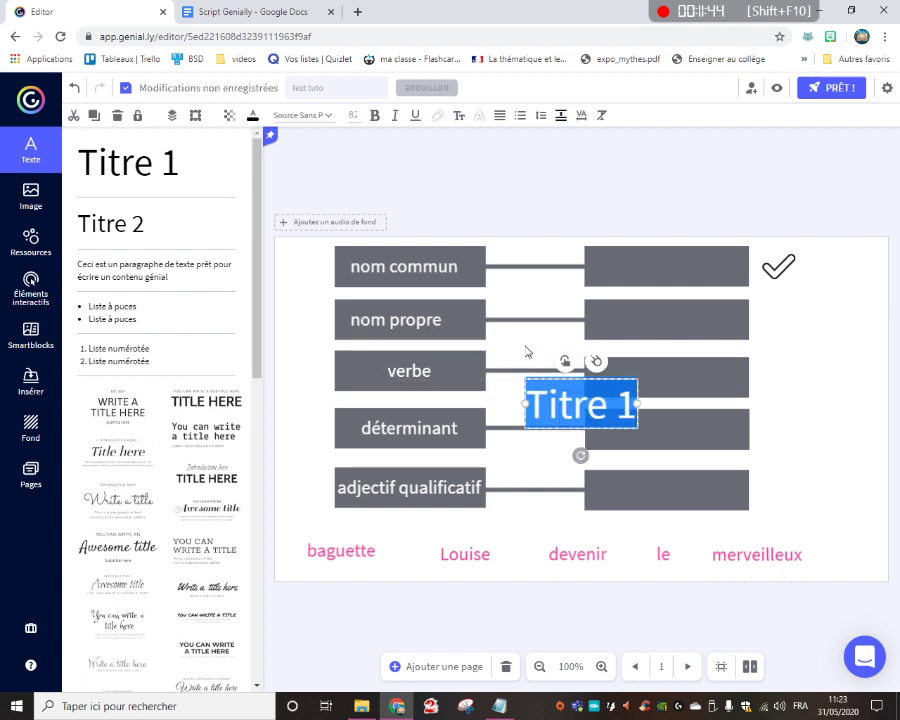
text(Bravo !)
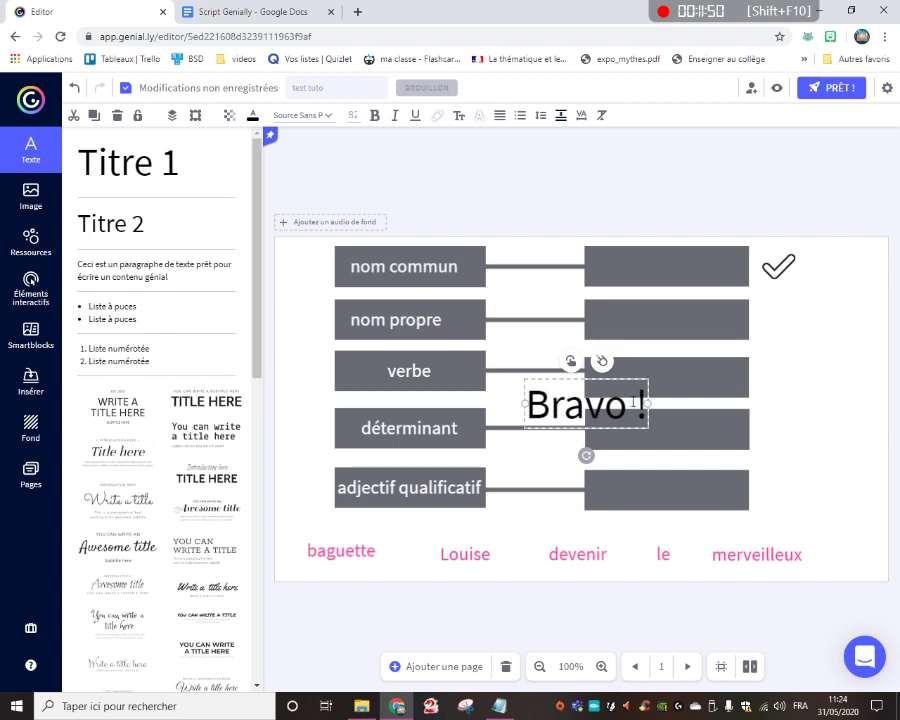
Move the "Bravo !" text over the answer box of the verbe row
mouse_move(648, 377)
mouse_down()
mouse_move(677, 377)
mouse_move(655, 370)
mouse_up()
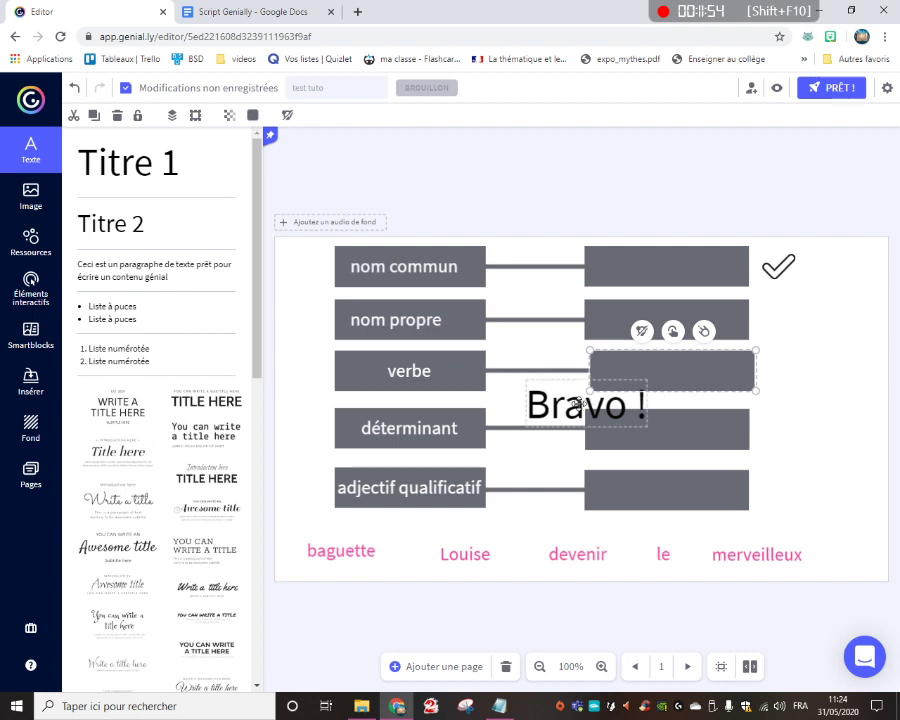
drag(560, 400, 484, 377)
drag(574, 244, 745, 507)
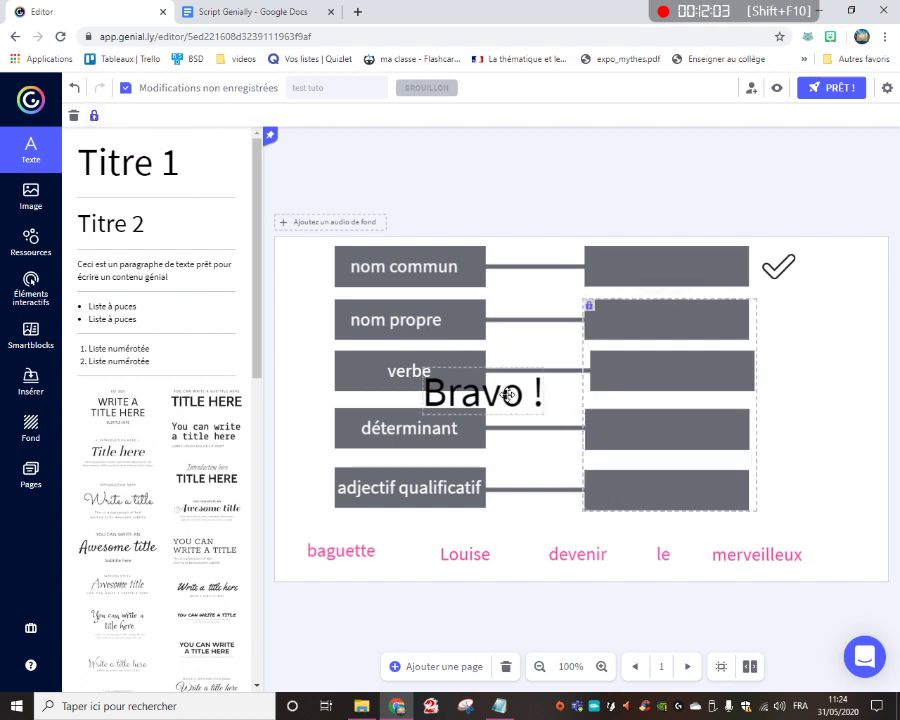
drag(512, 392, 680, 380)
click(806, 378)
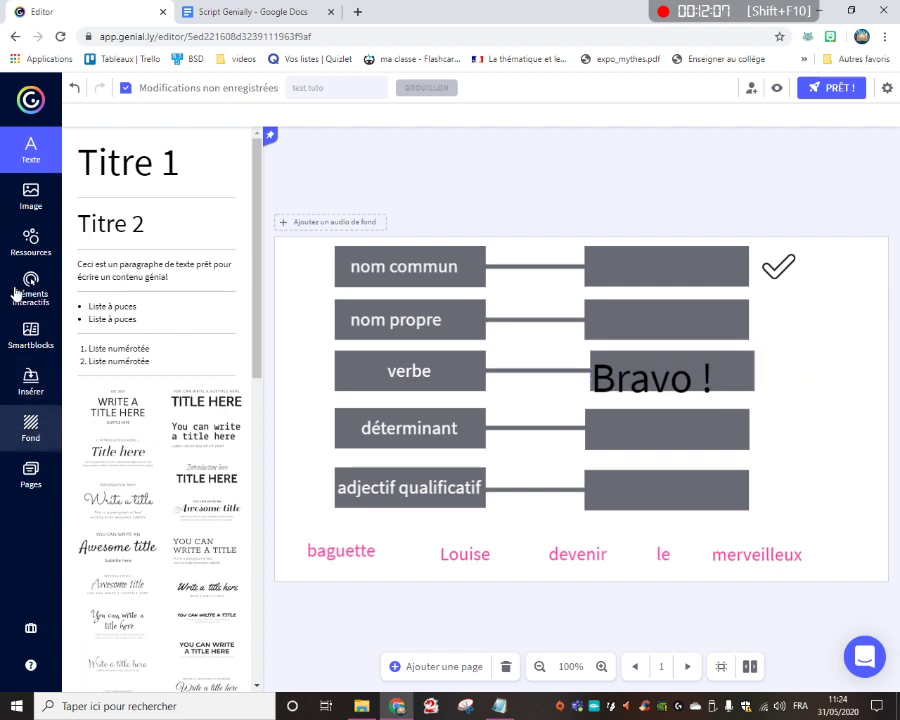
Insert the copied validation script as external content and shrink its frame to fit over the "Bravo !" text
click(31, 386)
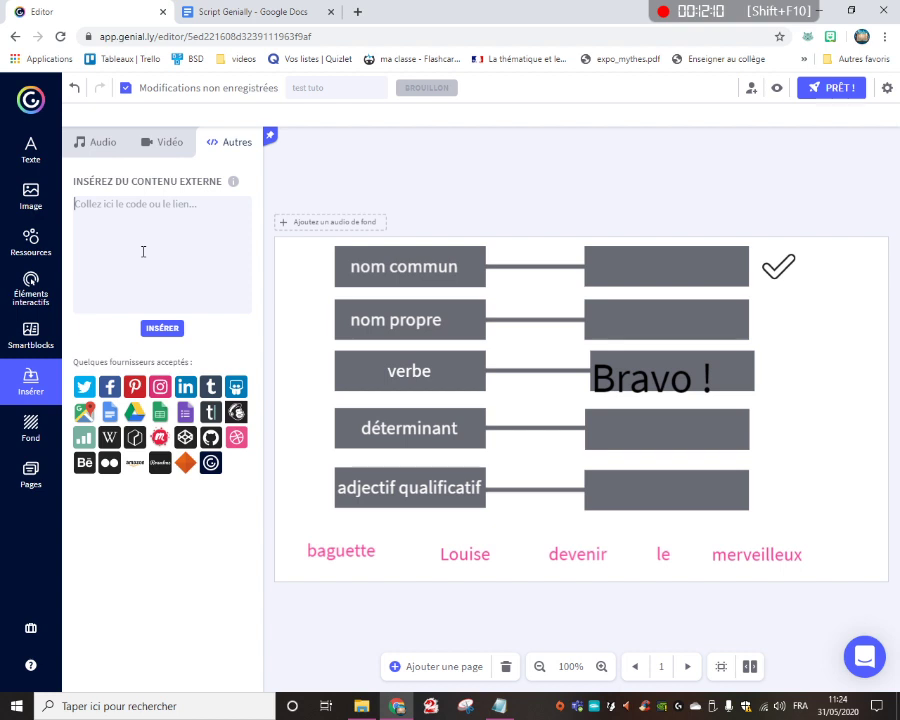
key(ctrl+v)
click(162, 328)
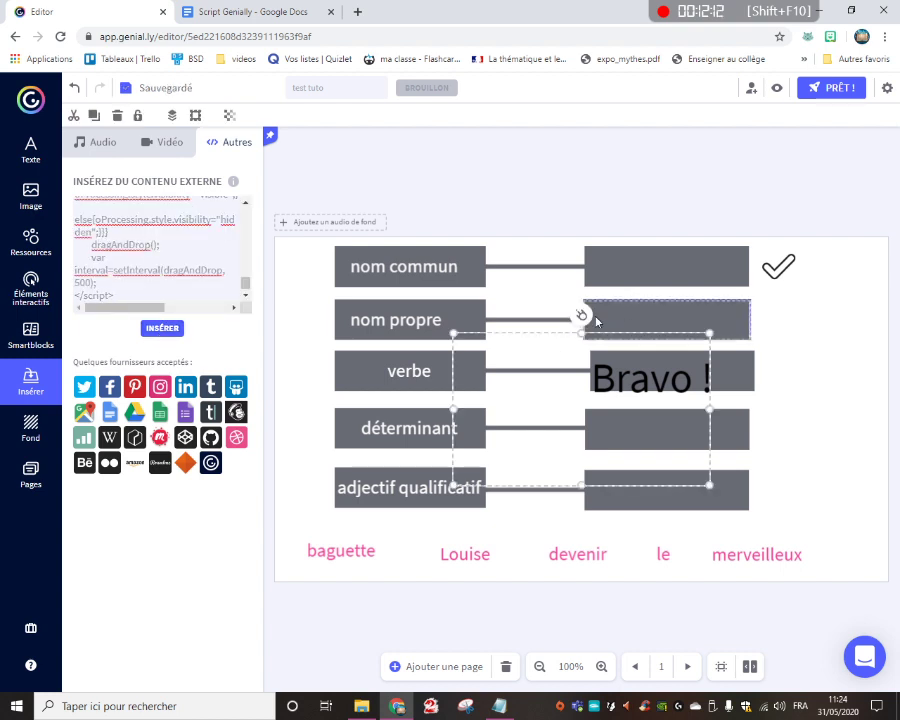
drag(456, 334, 590, 410)
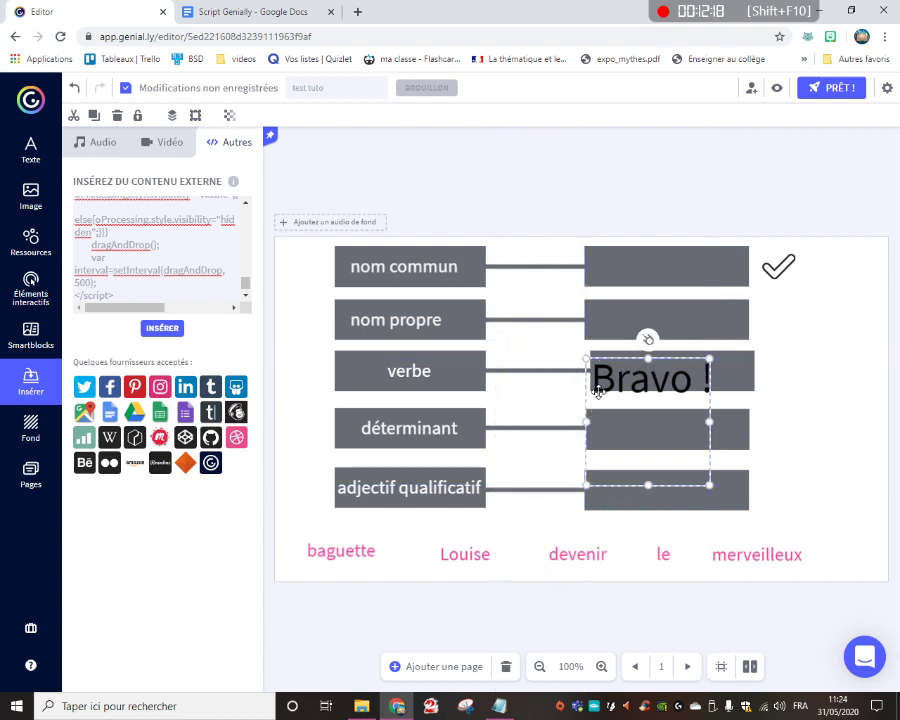
drag(647, 484, 643, 397)
click(755, 407)
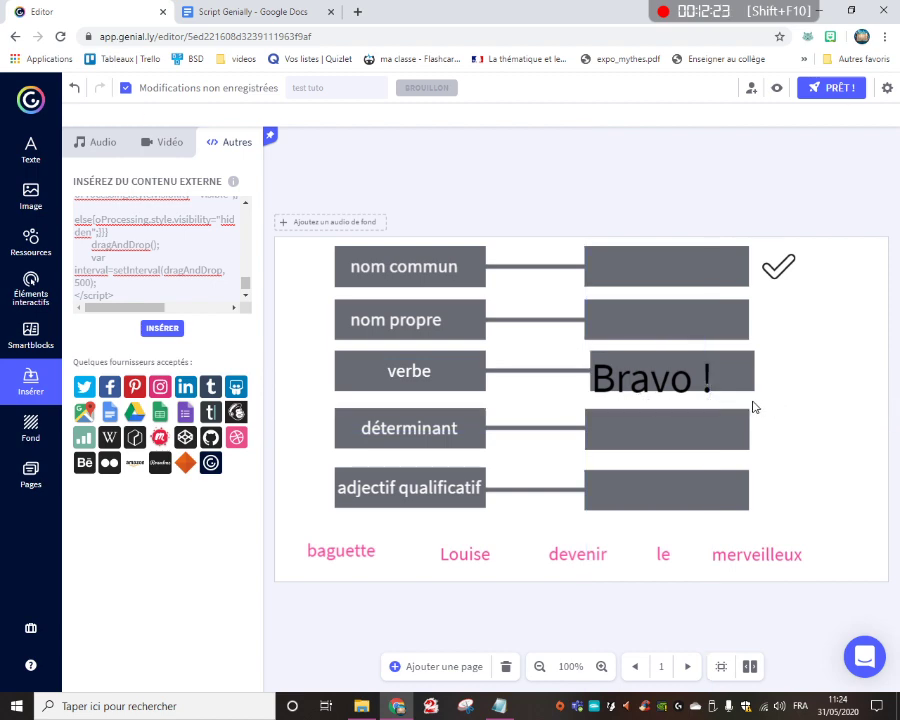
Group the "Bravo !" text with the validation script frame
click(640, 378)
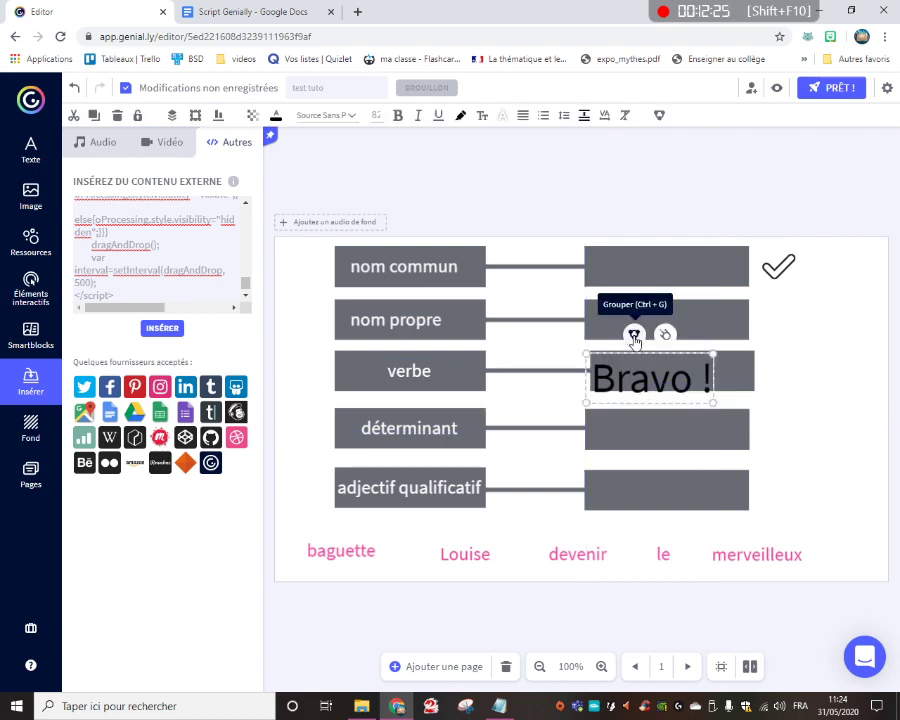
click(634, 335)
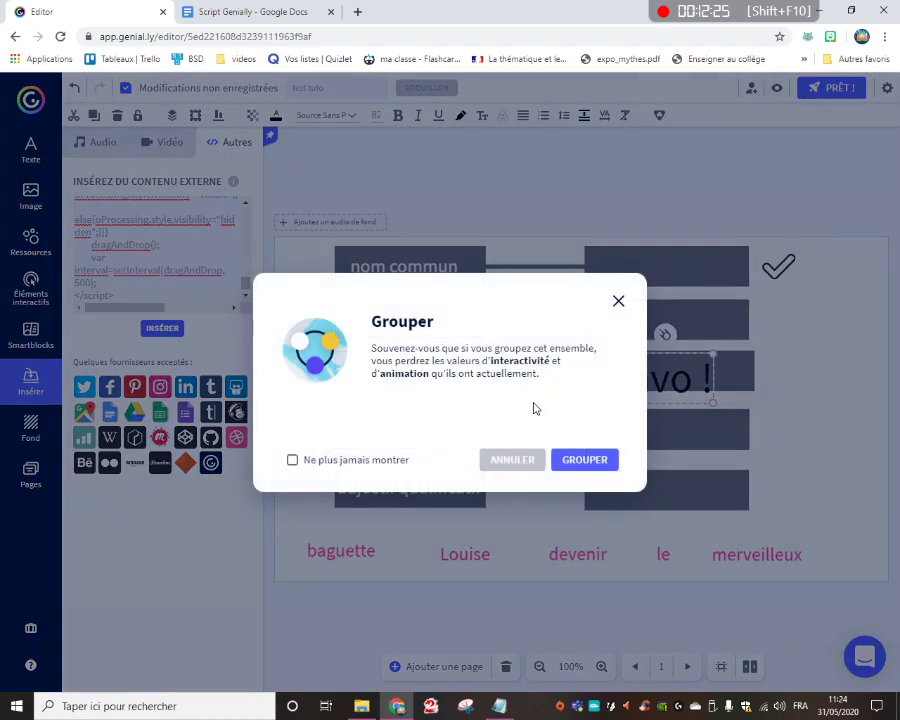
click(585, 461)
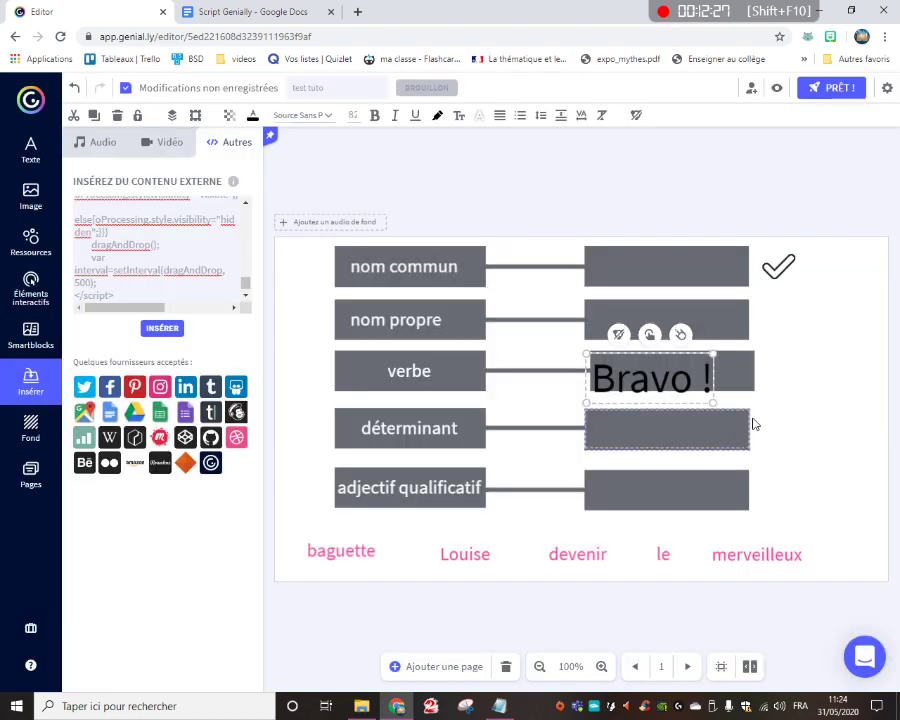
Preview the slide, test placing baguette in the nom commun box and moving Louise, and return to editing
click(777, 89)
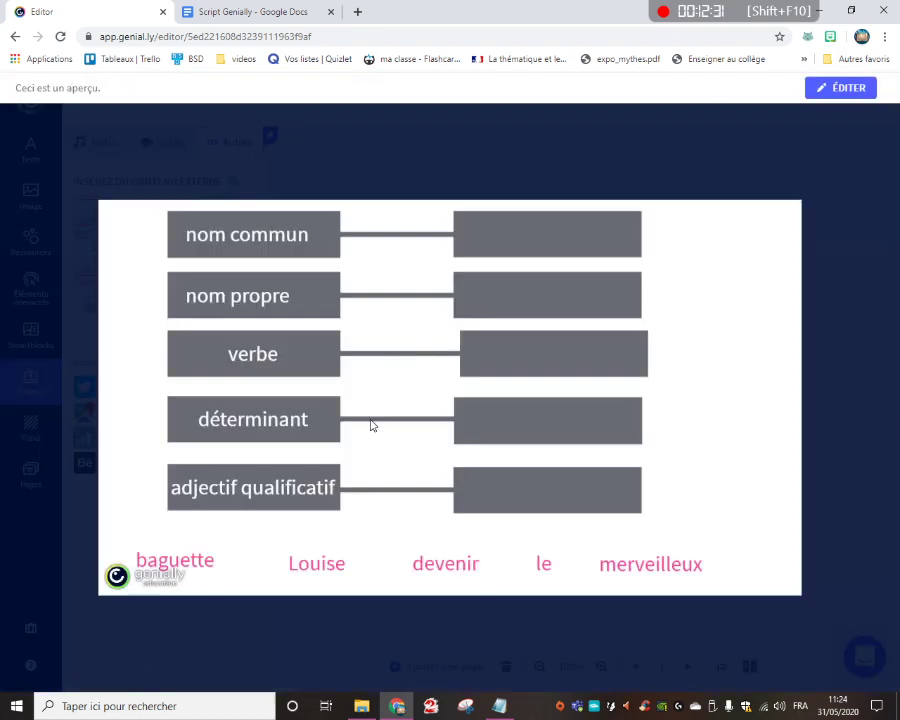
drag(205, 571, 570, 242)
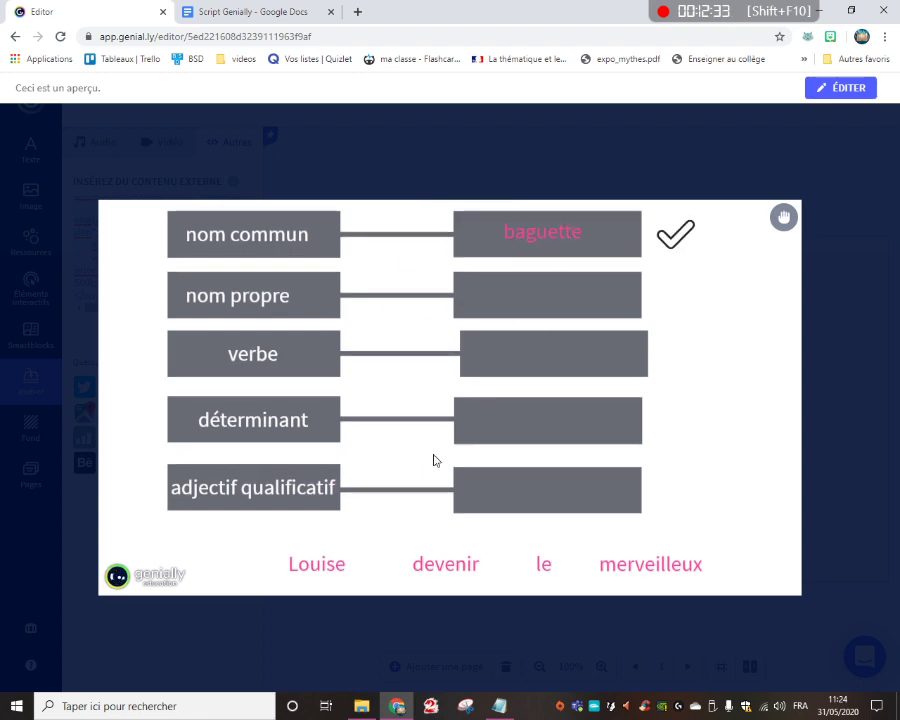
drag(328, 577, 369, 577)
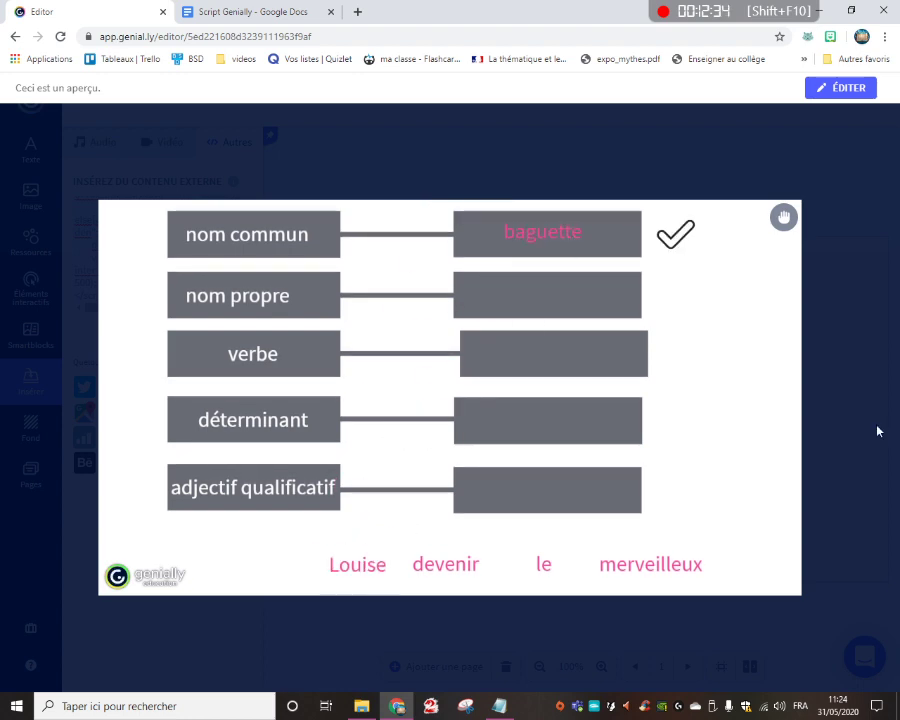
click(820, 393)
Bring the five pink words at the foot of the slide to the front
drag(810, 523, 315, 582)
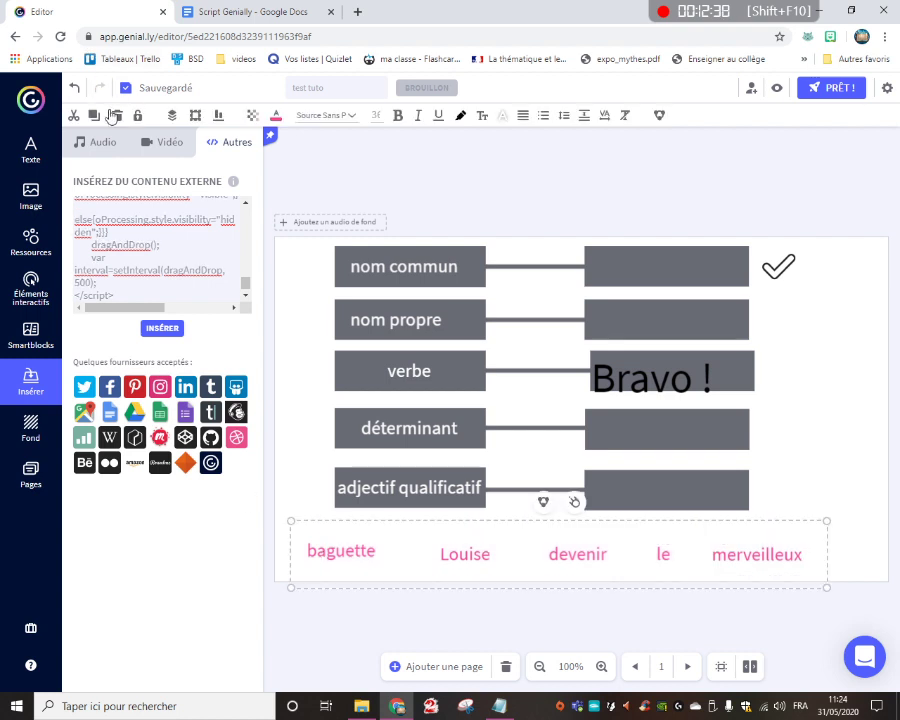
click(192, 116)
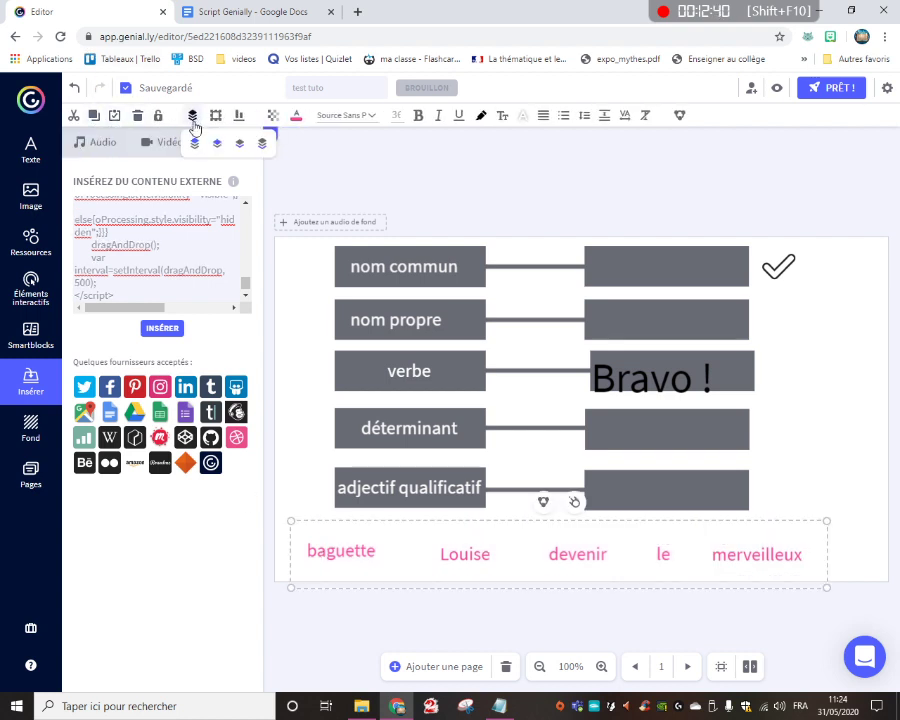
click(196, 147)
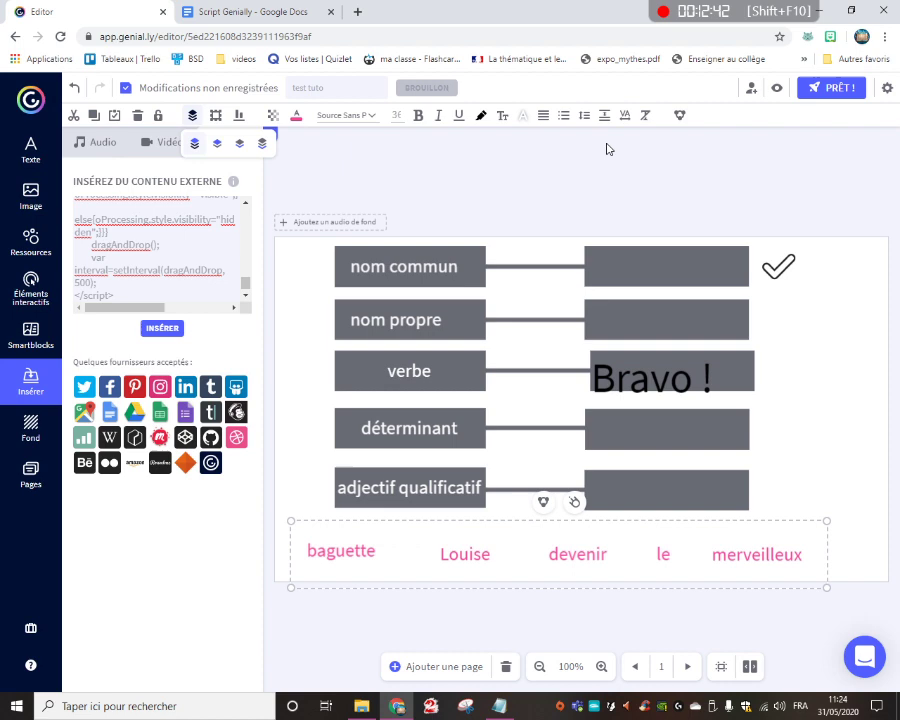
Preview the slide, test placing baguette, Louise, devenir, le and merveilleux in their matching boxes from top to bottom, and return to editing
click(776, 89)
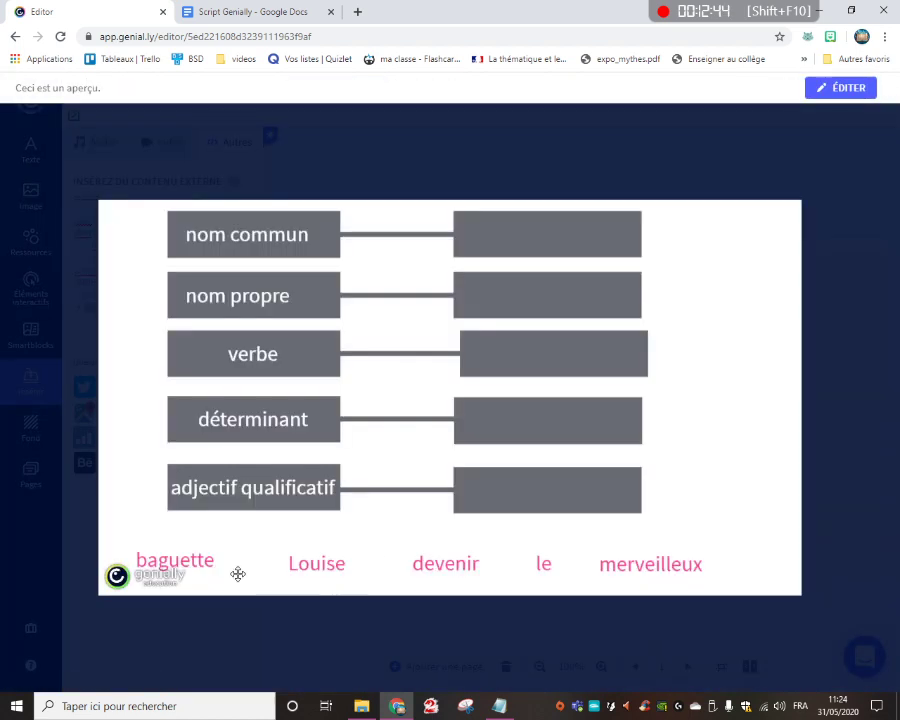
drag(203, 570, 566, 245)
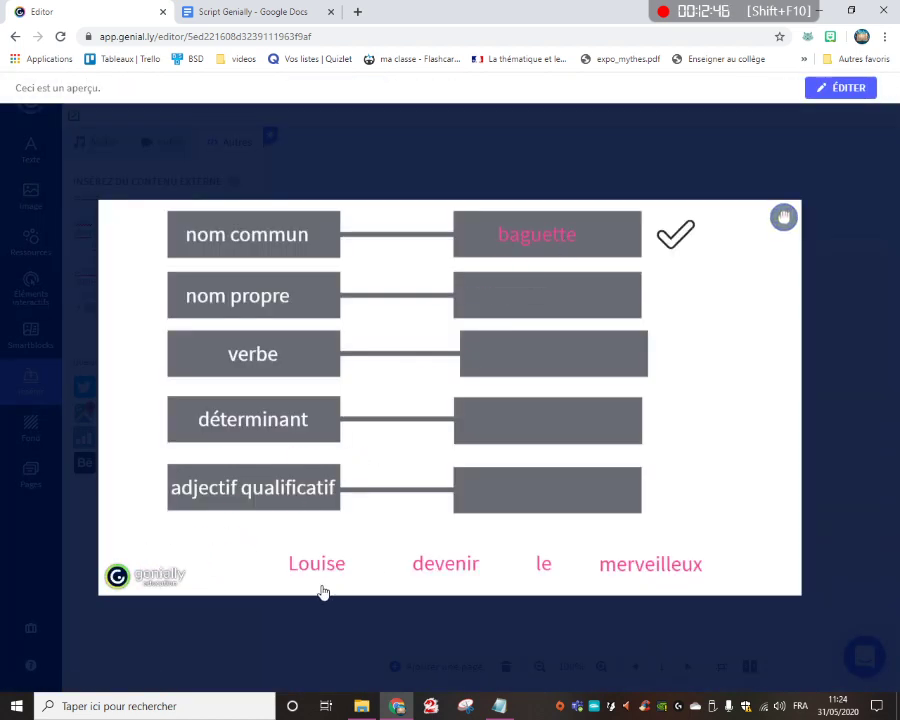
drag(321, 564, 547, 294)
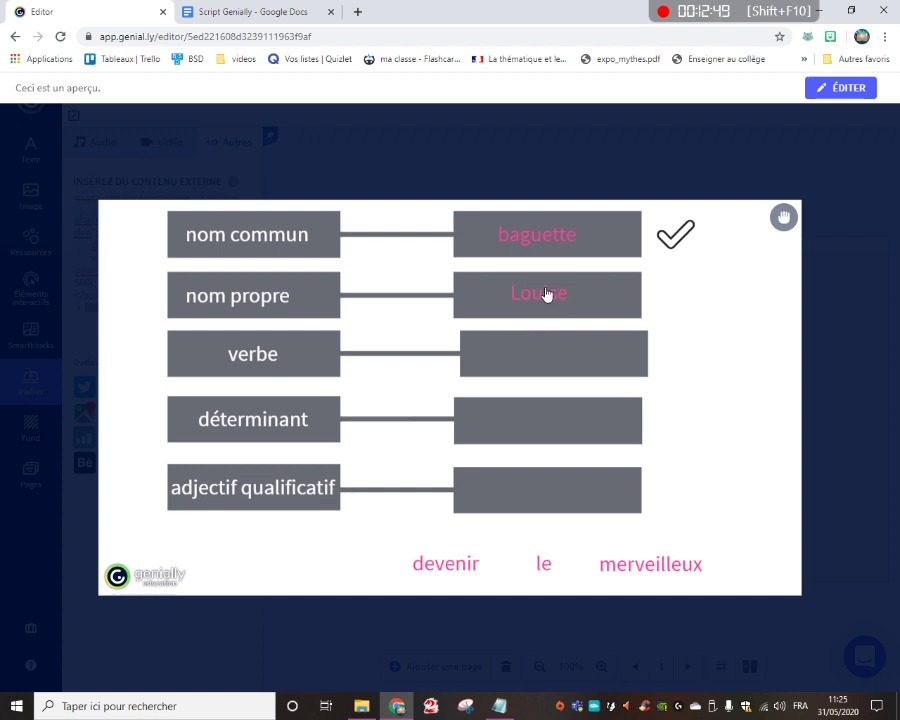
drag(457, 564, 556, 357)
drag(543, 562, 548, 421)
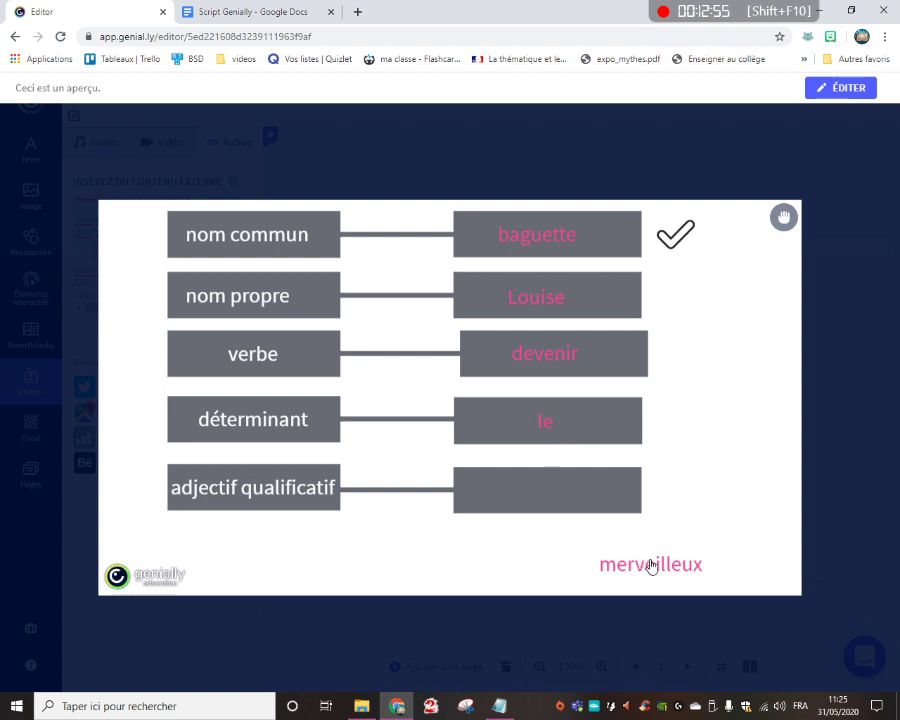
drag(612, 562, 548, 488)
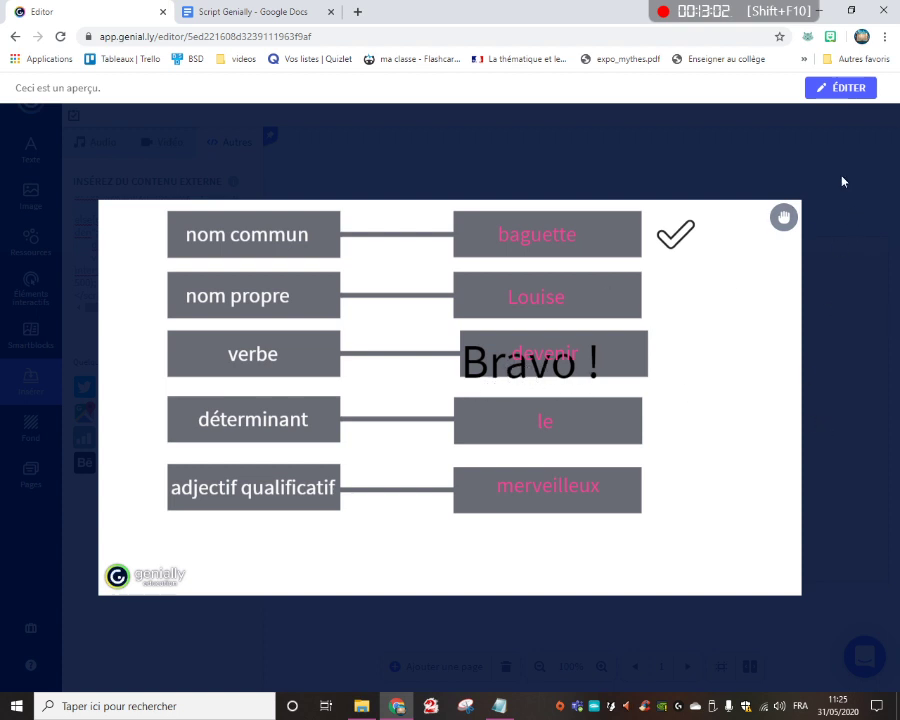
click(850, 216)
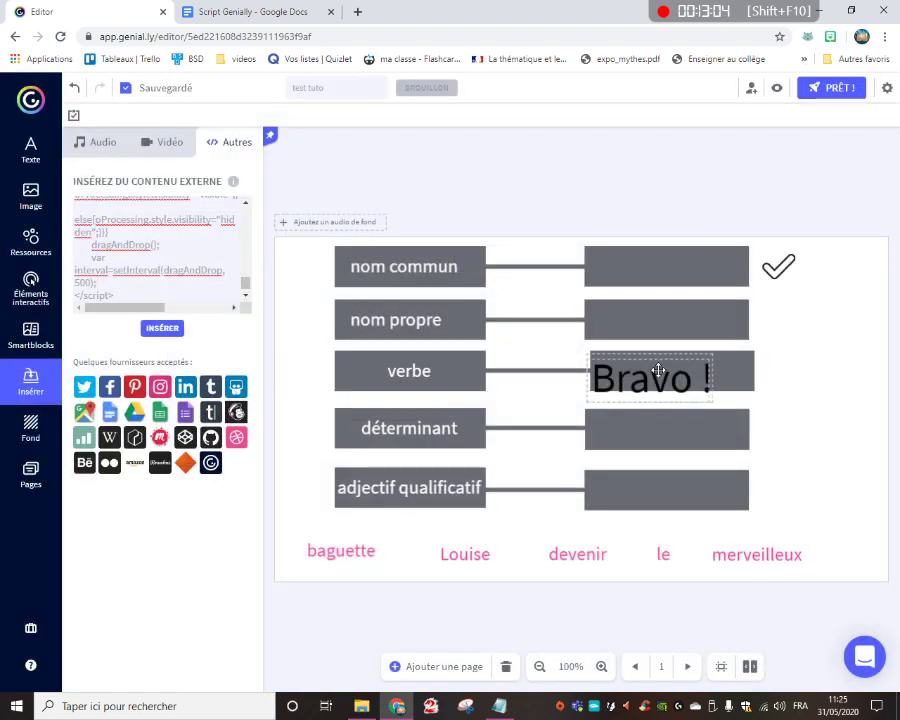
Bring the grouped "Bravo !" text to the front and move it over the connector between the verbe label and its answer box
click(624, 368)
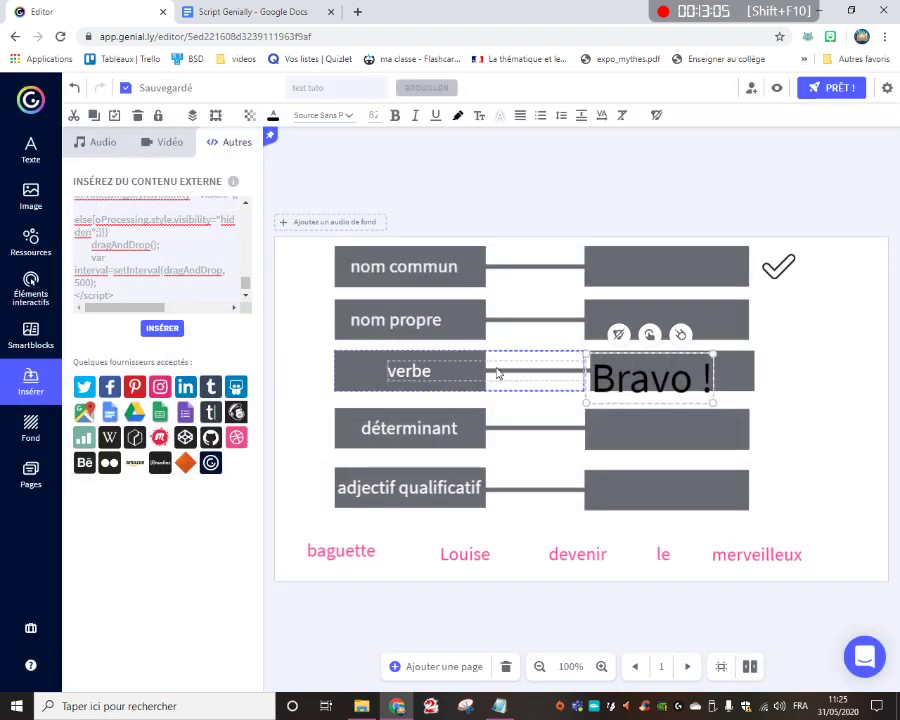
click(193, 118)
click(196, 143)
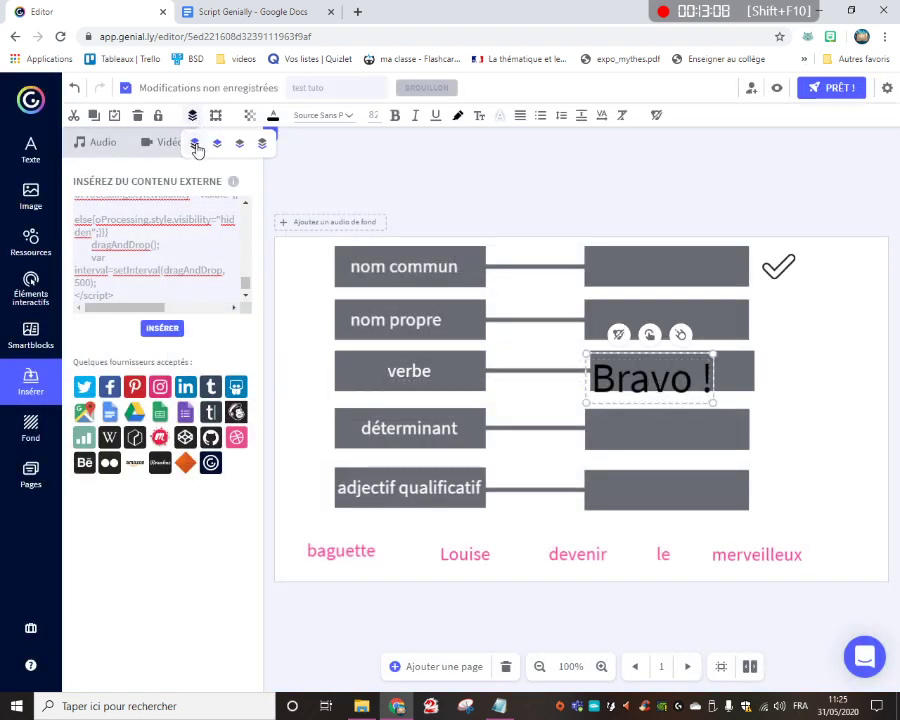
click(607, 189)
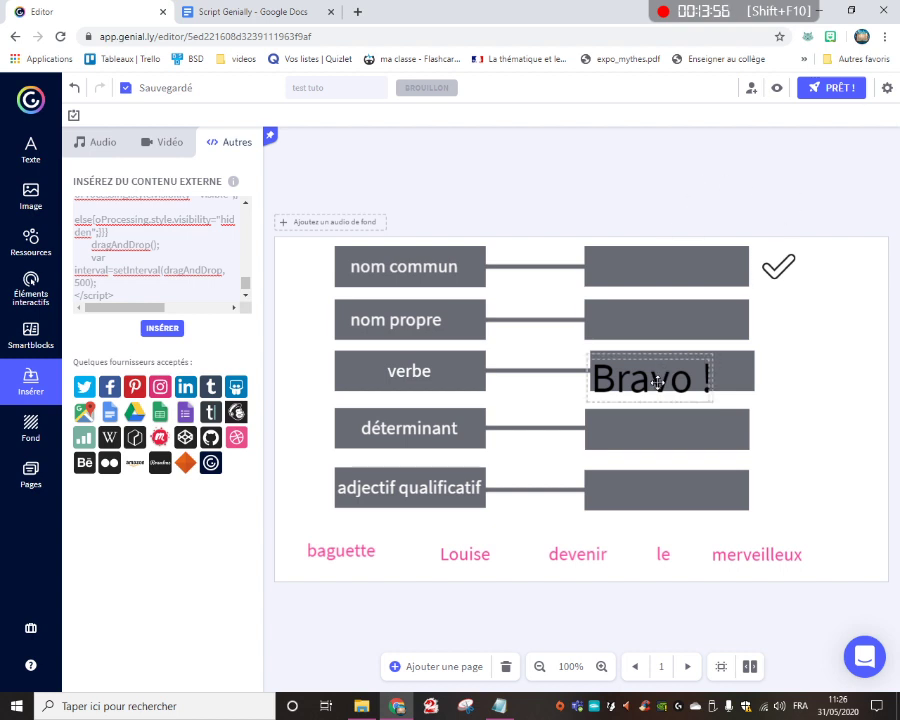
drag(655, 386, 543, 377)
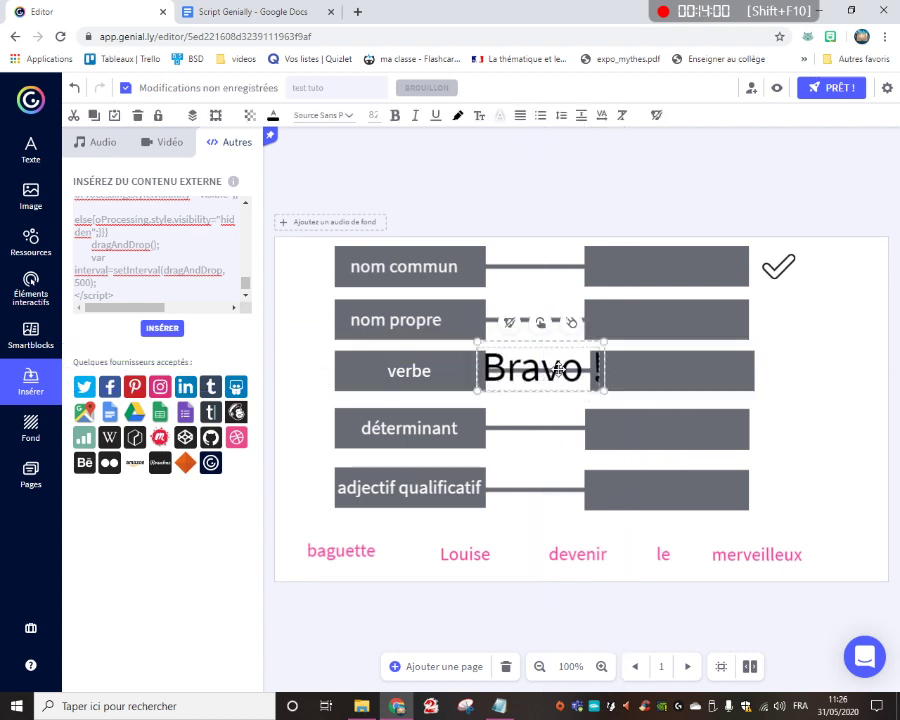
click(636, 192)
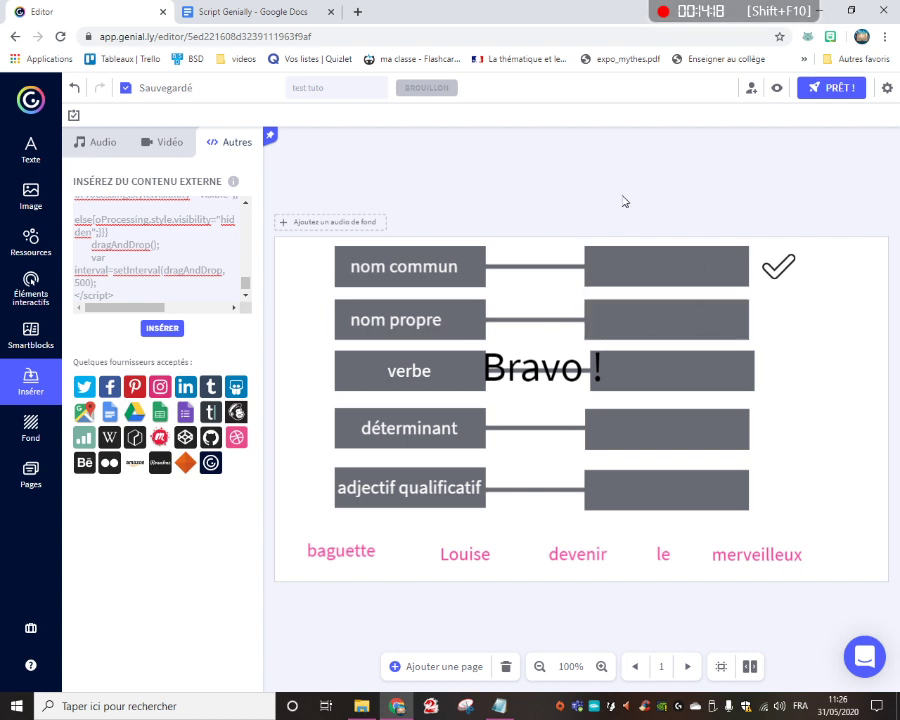
click(697, 6)
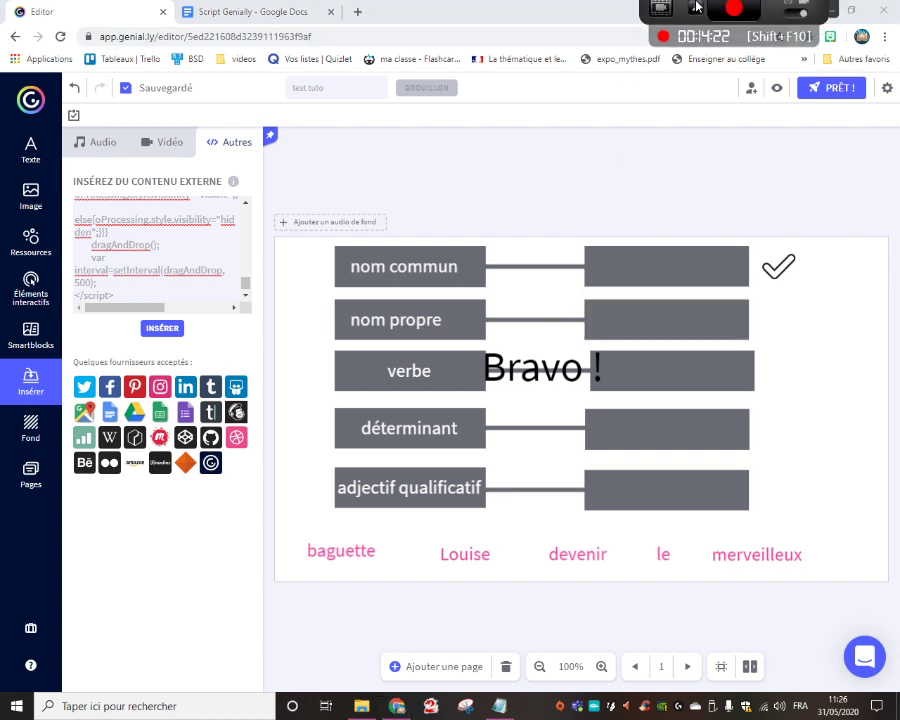